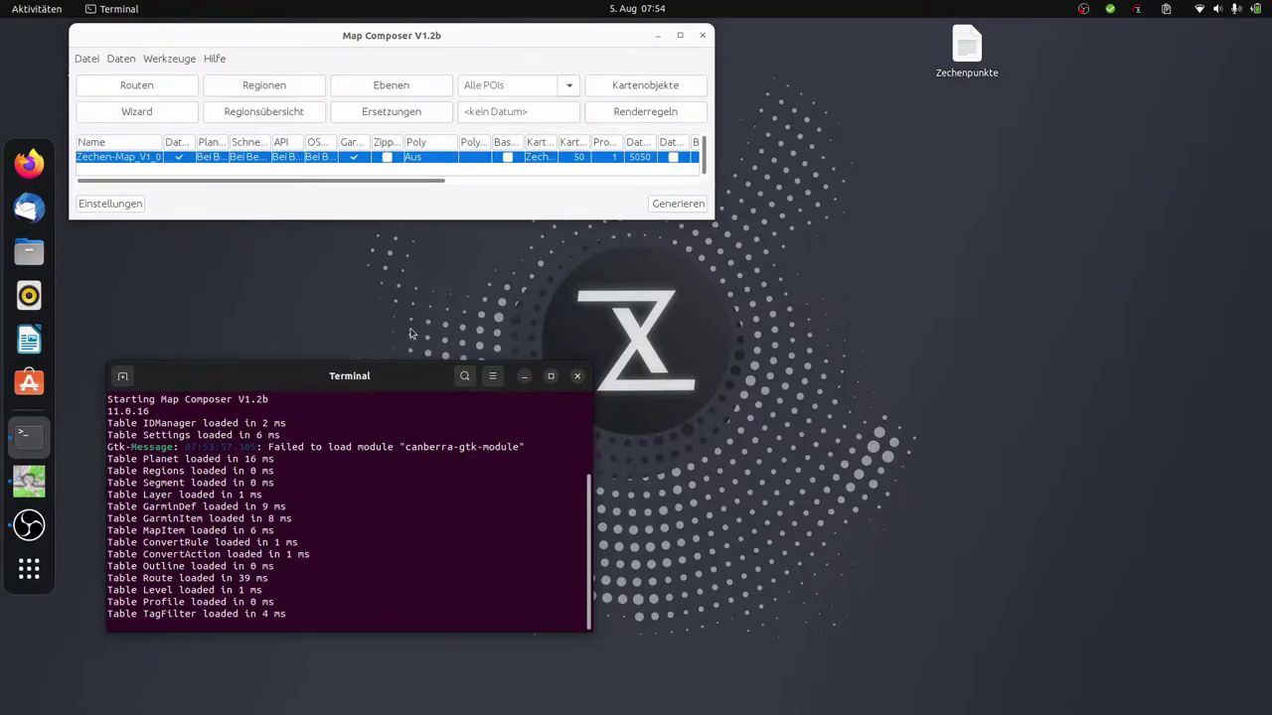
Step: Open the replacement rule "Bergwerke zusammenfassen" from the Ersetzungen list for editing
{"action": "left_click_drag", "start_coordinate": [359, 36], "coordinate": [375, 43]}
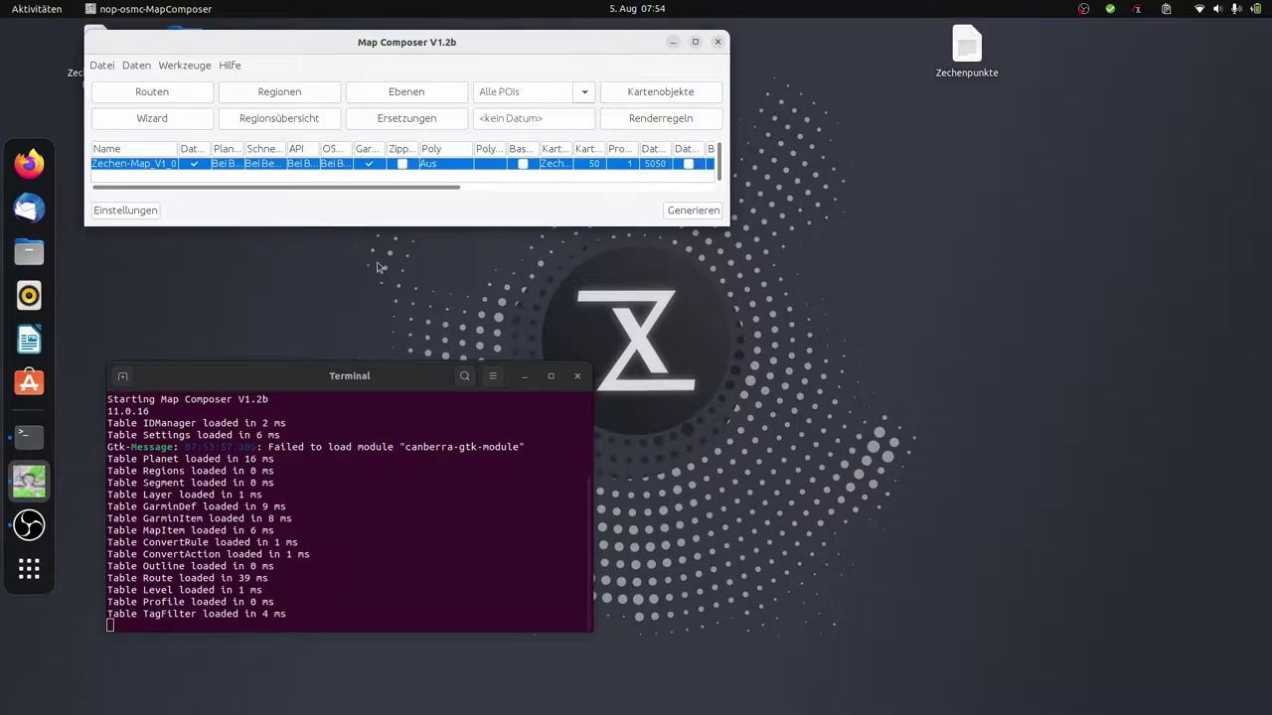
{"action": "left_click", "coordinate": [408, 124]}
{"action": "scroll", "coordinate": [300, 437], "scroll_direction": "down", "scroll_amount": 5}
{"action": "scroll", "coordinate": [298, 453], "scroll_direction": "down", "scroll_amount": 15}
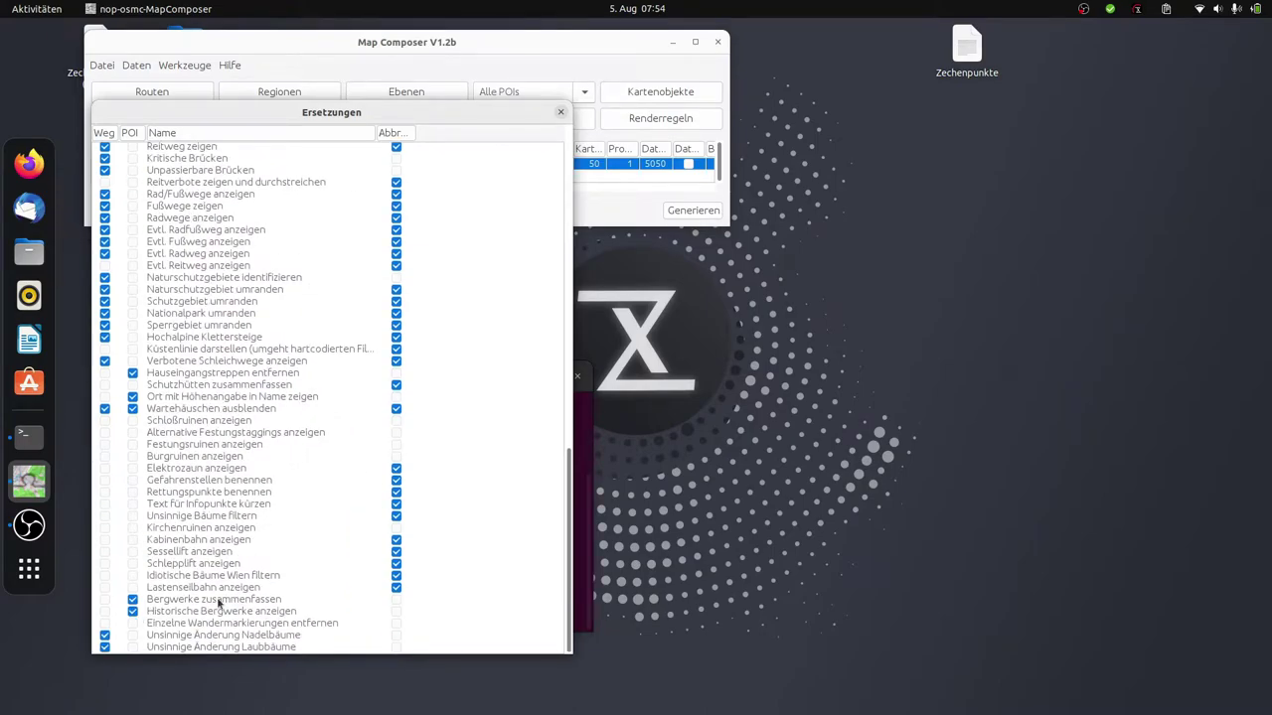
{"action": "double_click", "coordinate": [218, 600]}
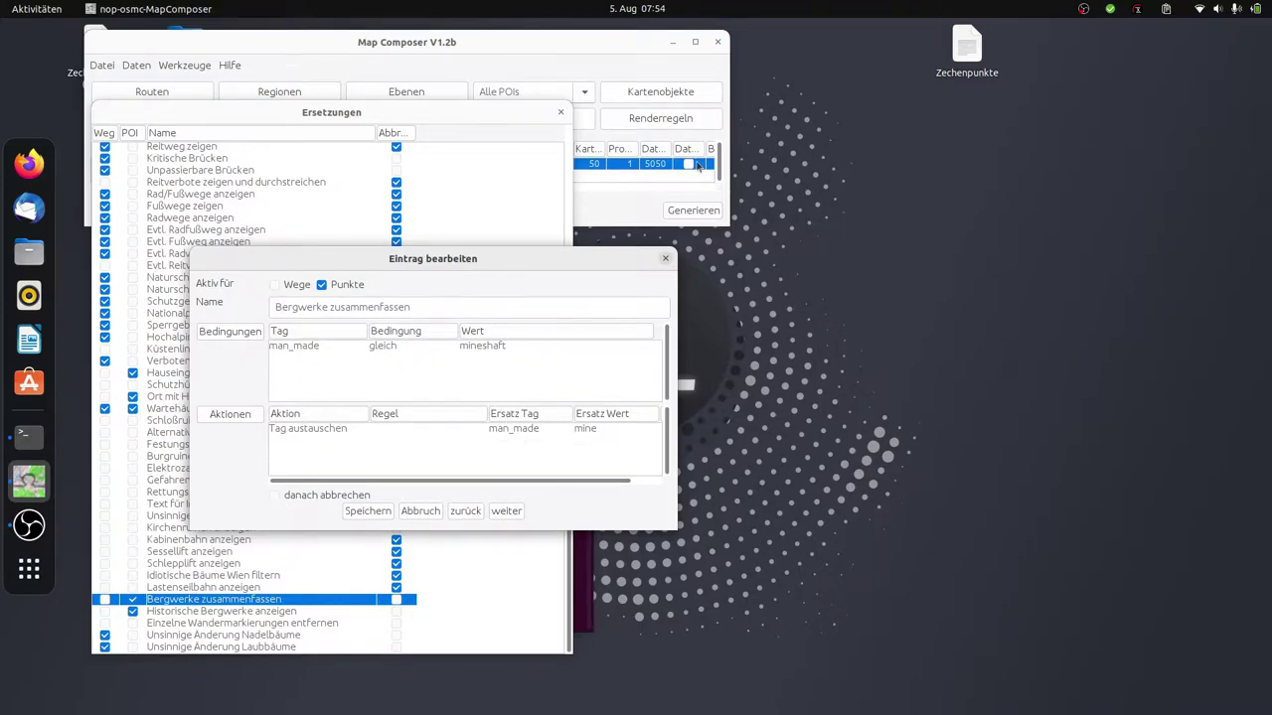
Step: Open the Renderregeln list, narrow its window and place it beside the replacement rule, and select the man_made=mine rule
{"action": "left_click", "coordinate": [682, 120]}
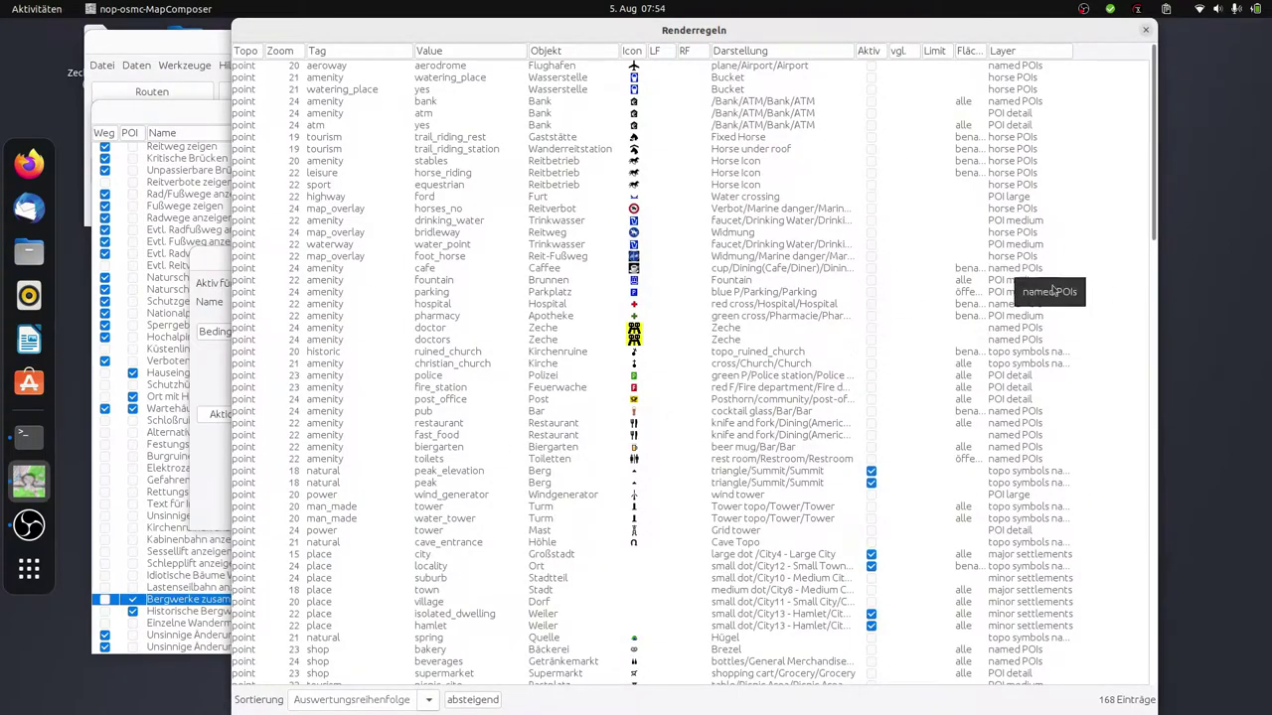
{"action": "left_click_drag", "start_coordinate": [1152, 369], "coordinate": [939, 369]}
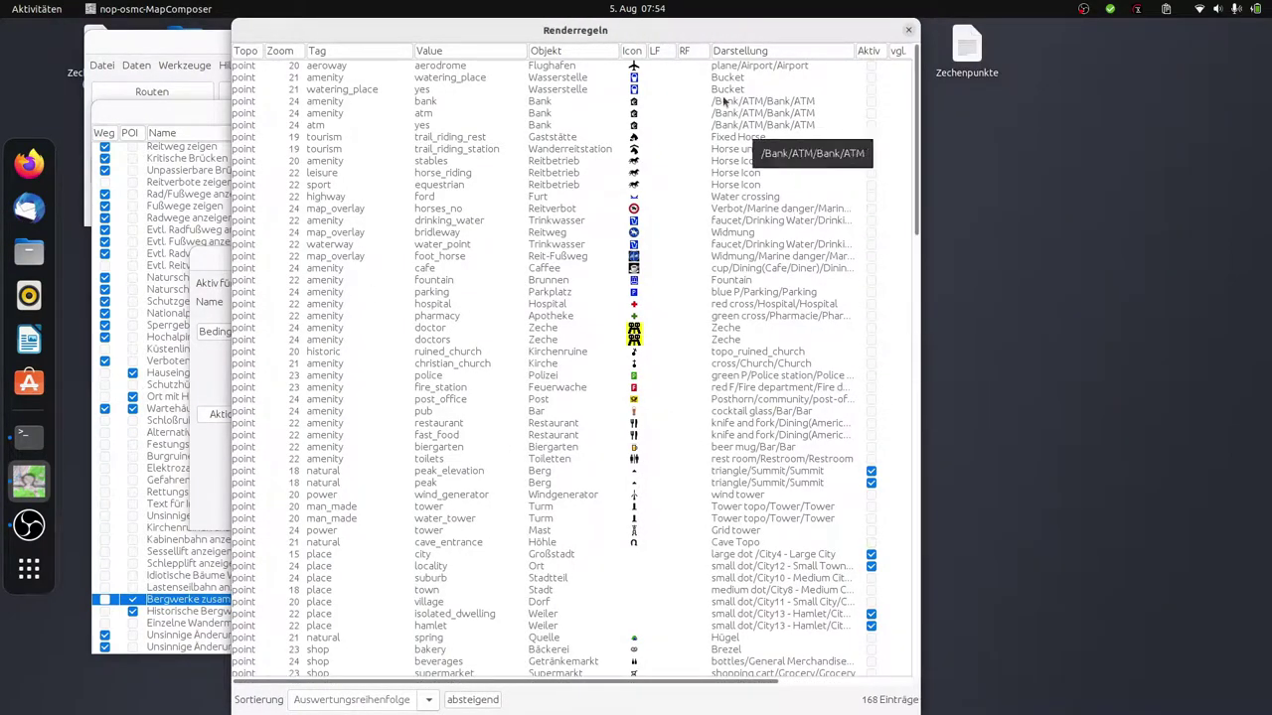
{"action": "left_click_drag", "start_coordinate": [701, 28], "coordinate": [1042, 41]}
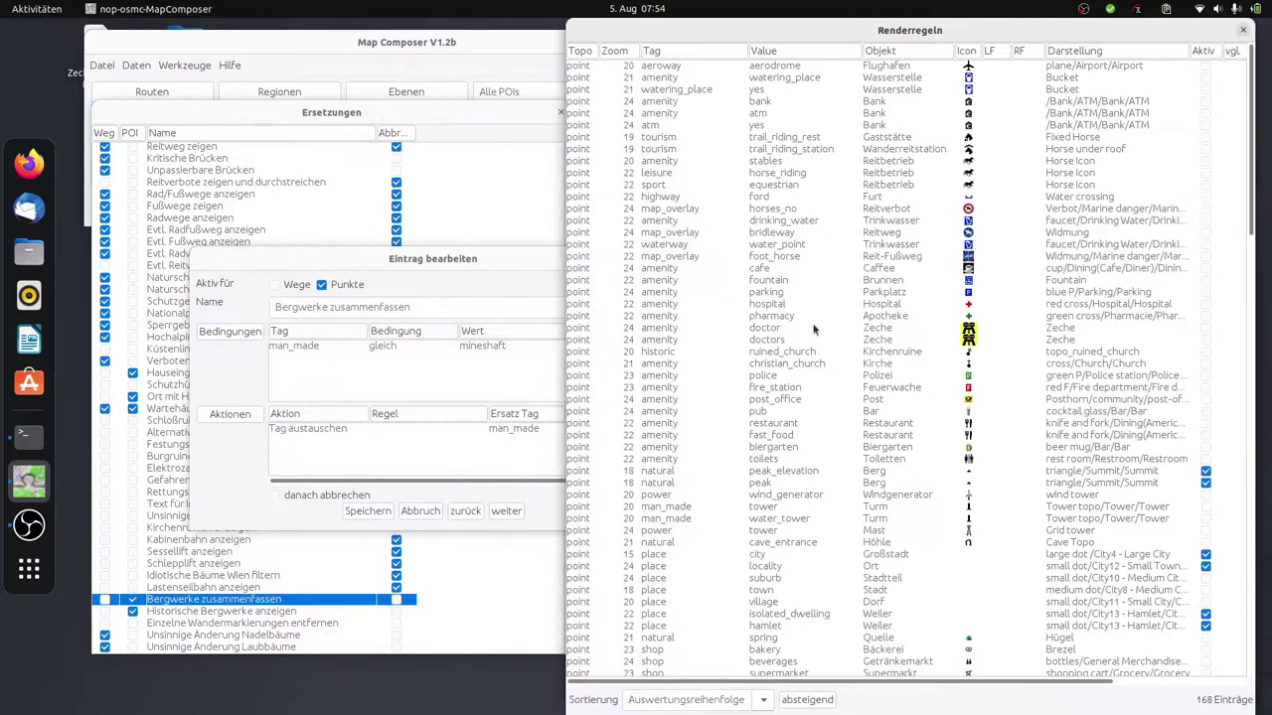
{"action": "scroll", "coordinate": [912, 470], "scroll_direction": "down", "scroll_amount": 20}
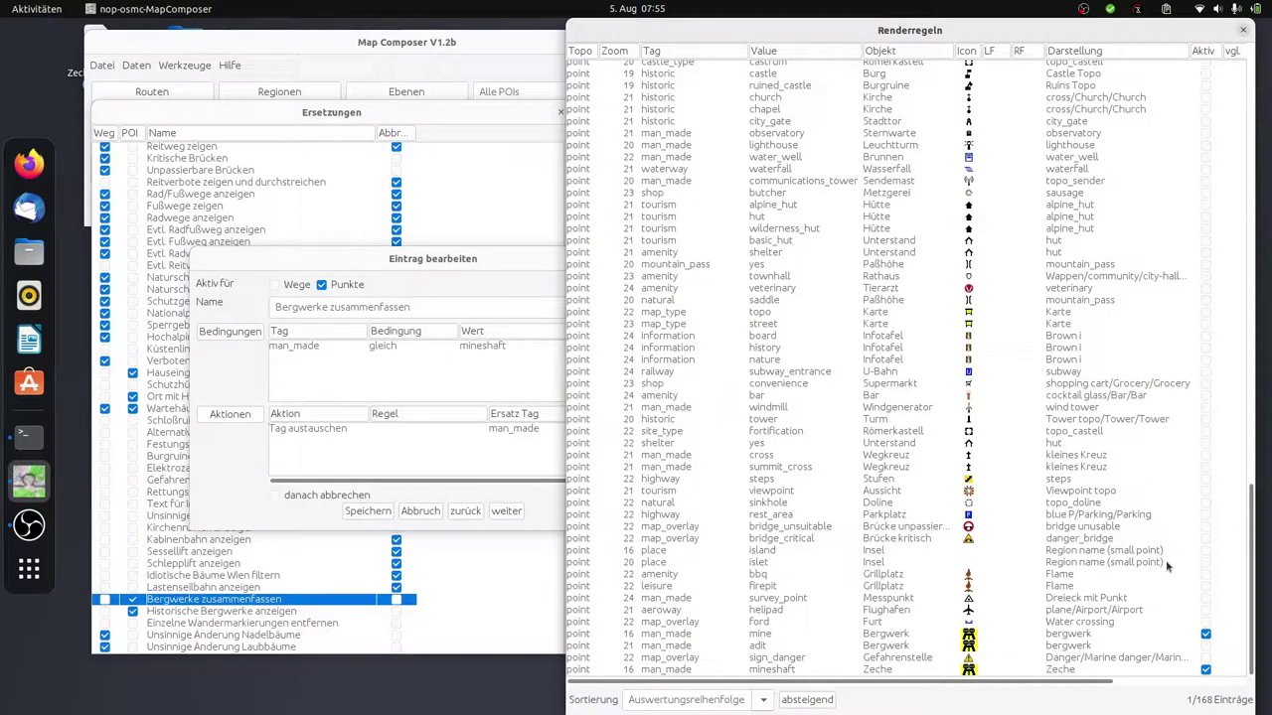
{"action": "left_click", "coordinate": [673, 636]}
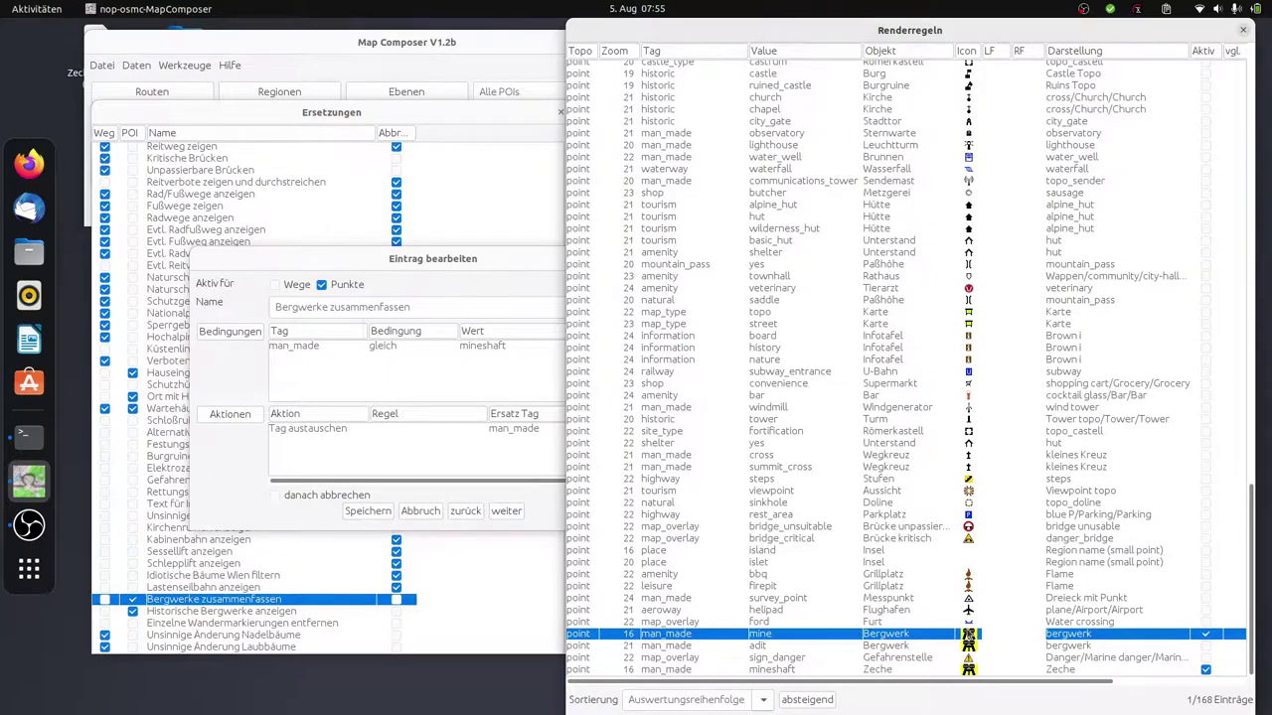
Step: Edit the render rule for man_made=adit and set its zoom level to 16
{"action": "left_click", "coordinate": [662, 648]}
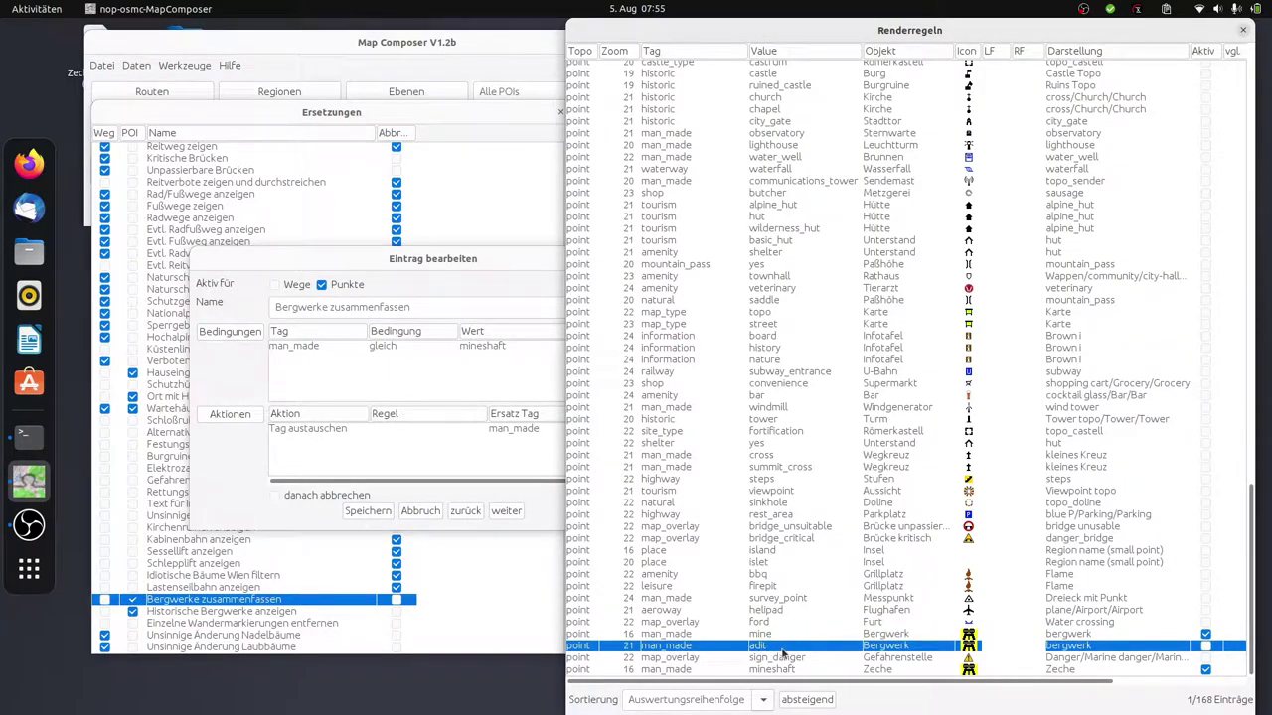
{"action": "double_click", "coordinate": [665, 653]}
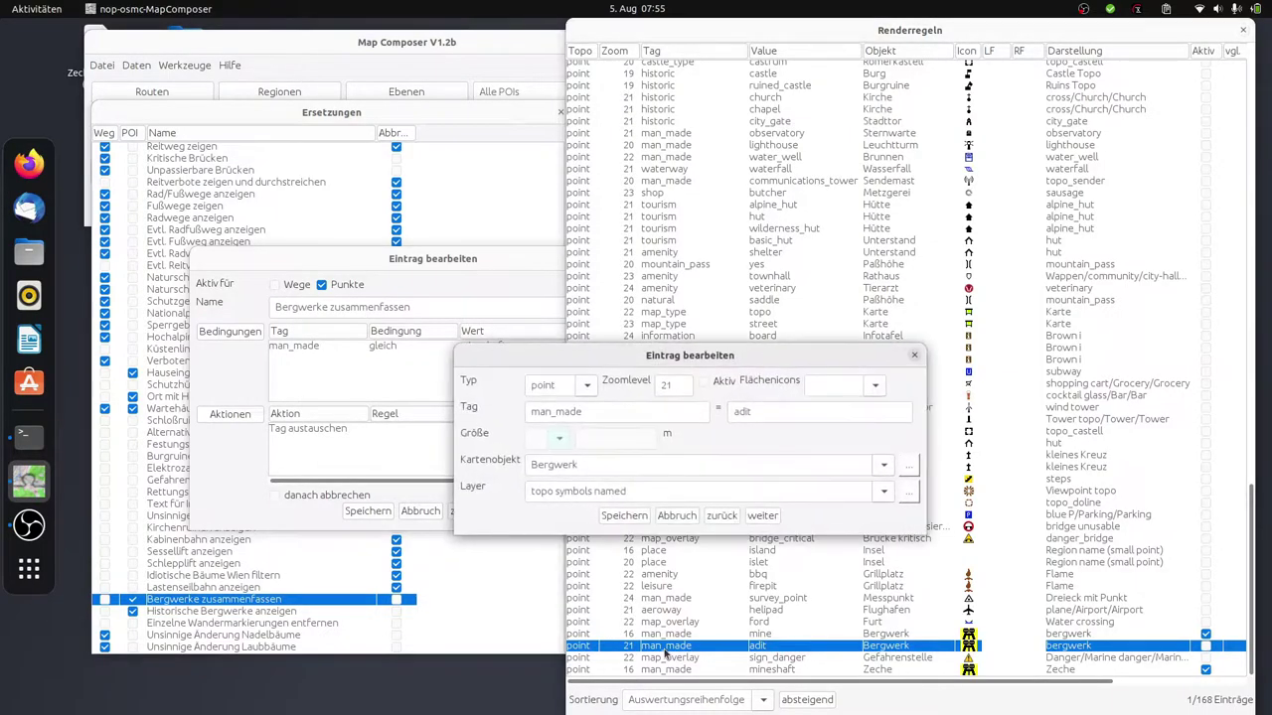
{"action": "double_click", "coordinate": [668, 384]}
{"action": "type", "text": "1"}
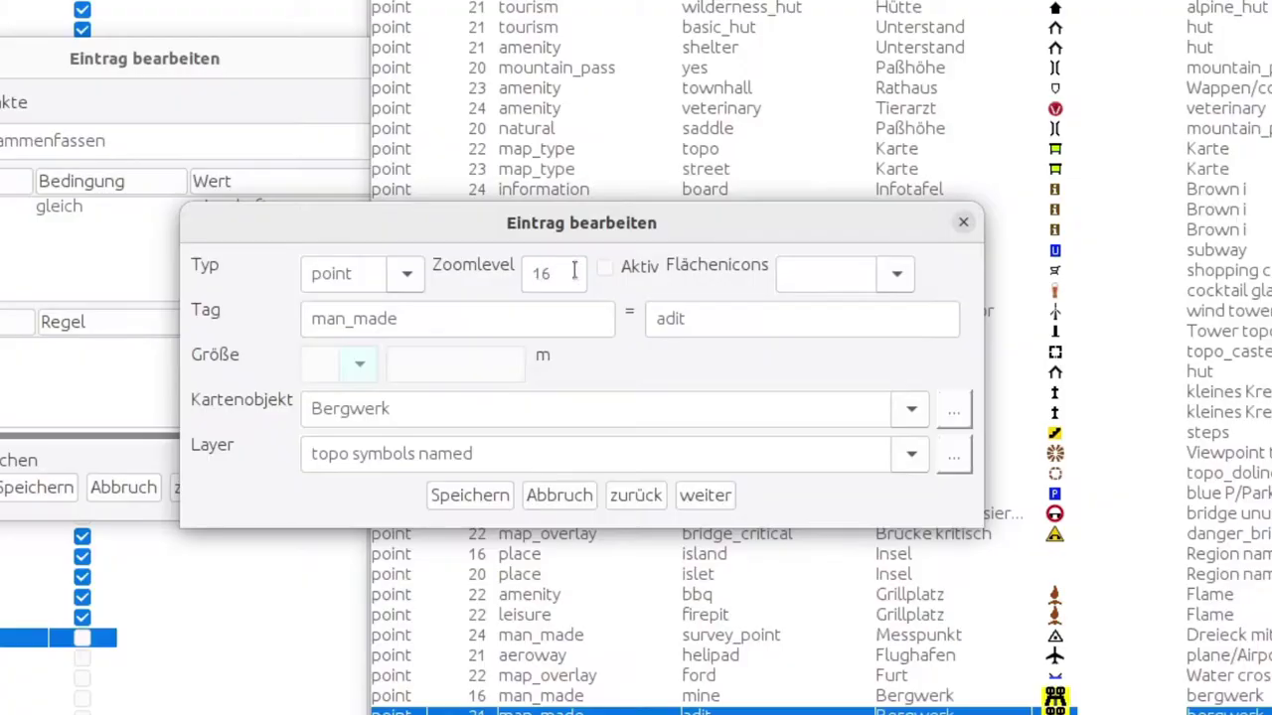
Step: Open the adit rule's linked map object and set both its Darstellung and its name to Stollen
{"action": "left_click_drag", "start_coordinate": [722, 224], "coordinate": [865, 225]}
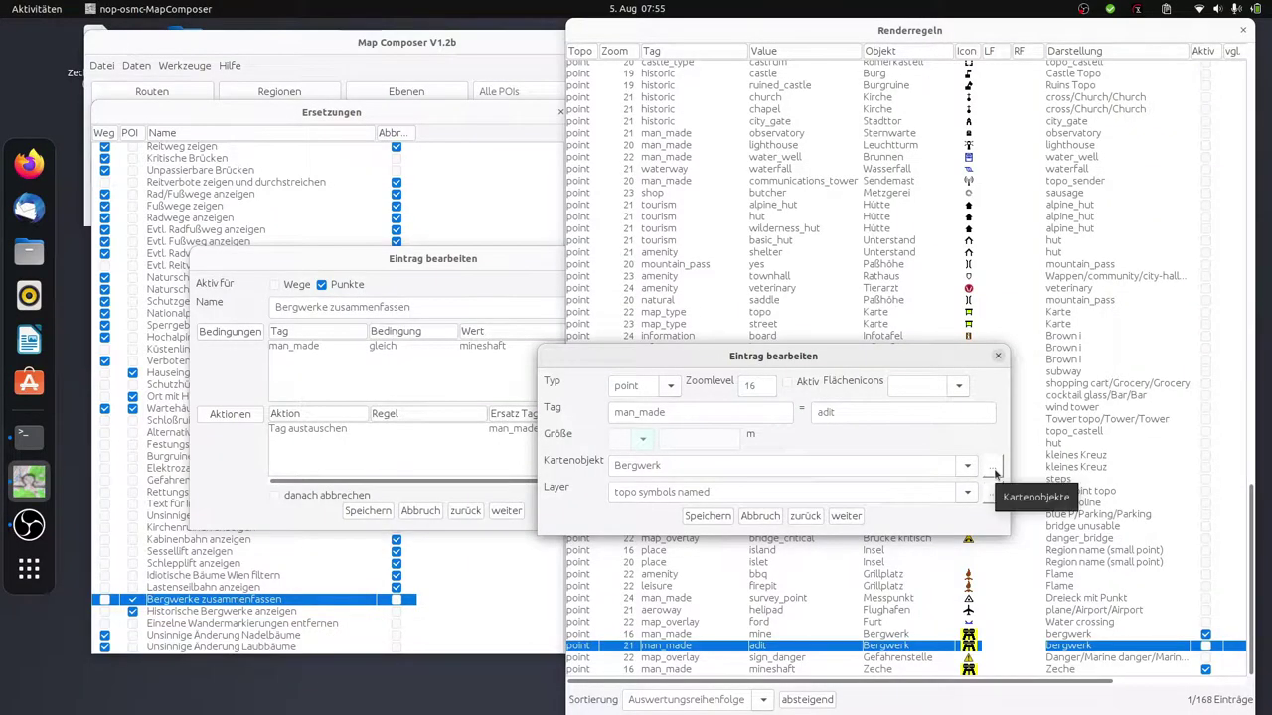
{"action": "left_click", "coordinate": [1096, 410]}
{"action": "left_click", "coordinate": [709, 341]}
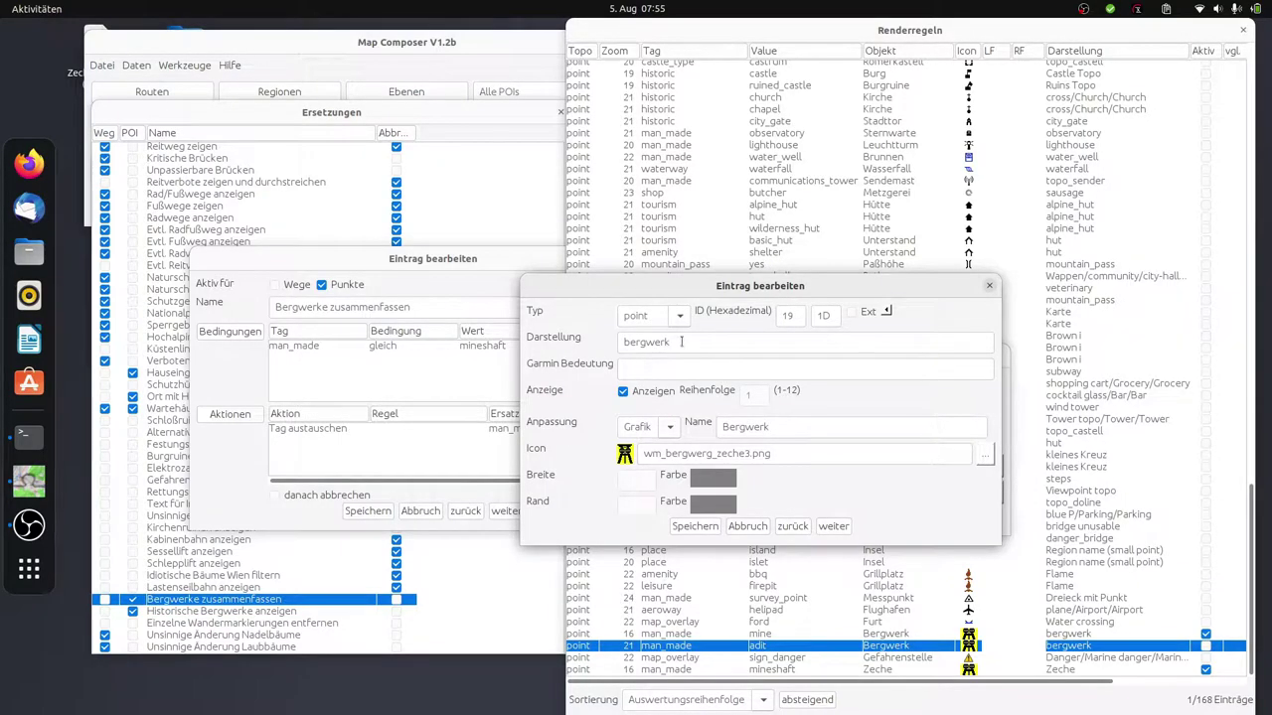
{"action": "double_click", "coordinate": [681, 343]}
{"action": "type", "text": "St"}
{"action": "double_click", "coordinate": [765, 426]}
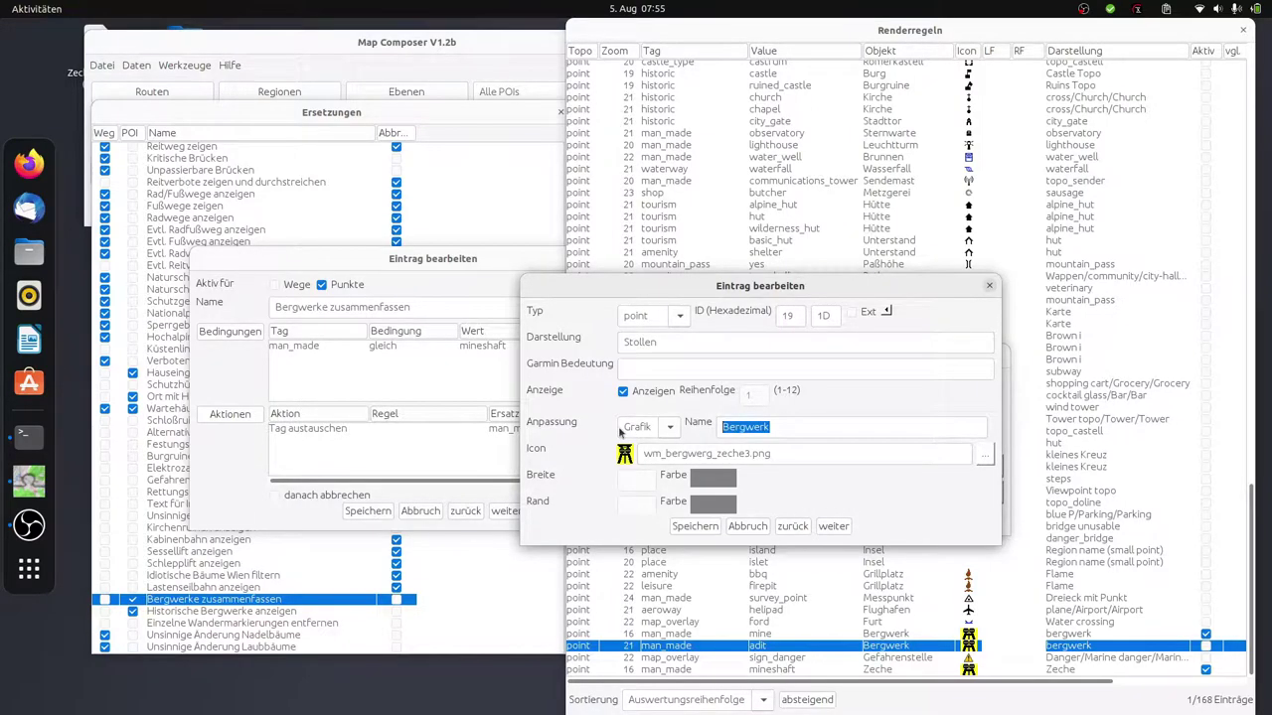
{"action": "type", "text": "Stollen"}
Step: Assign the icon wm_bergwerg_stollen2.png to the Stollen map object and save both the map object and the adit render rule
{"action": "left_click", "coordinate": [989, 454]}
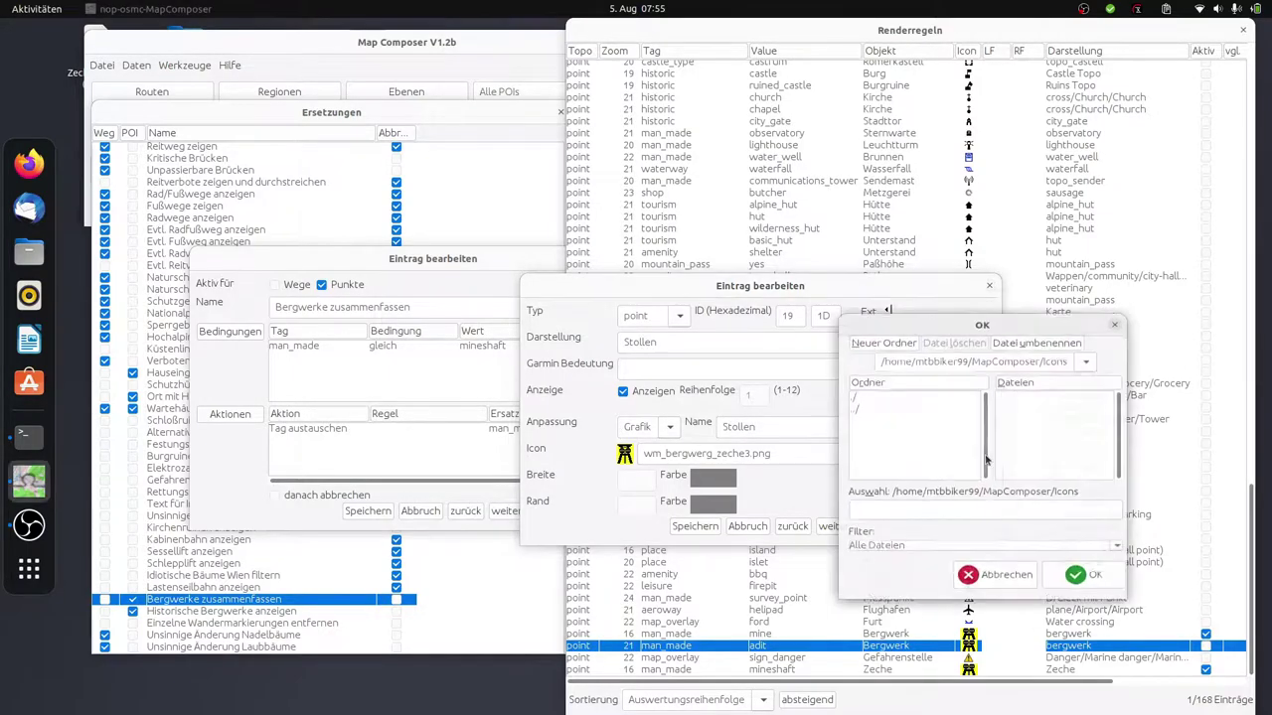
{"action": "left_click_drag", "start_coordinate": [1007, 326], "coordinate": [759, 130]}
{"action": "left_click_drag", "start_coordinate": [879, 421], "coordinate": [1165, 594]}
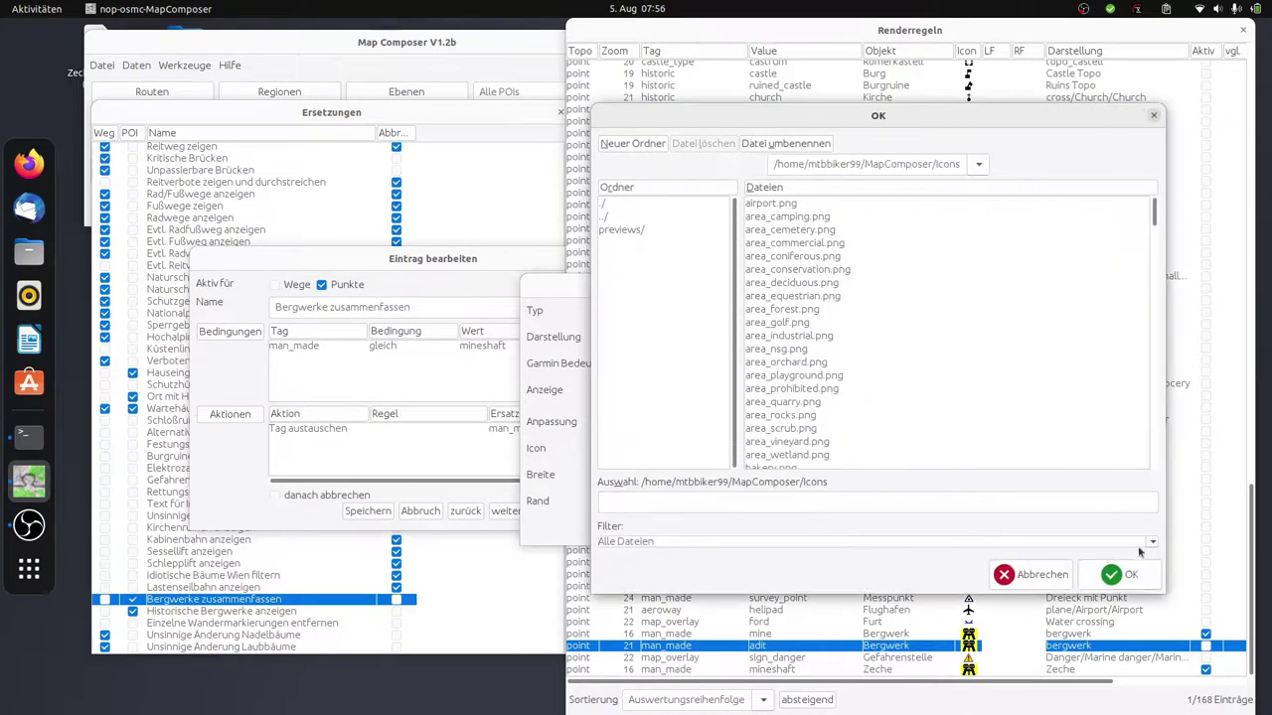
{"action": "left_click_drag", "start_coordinate": [1154, 223], "coordinate": [1148, 360]}
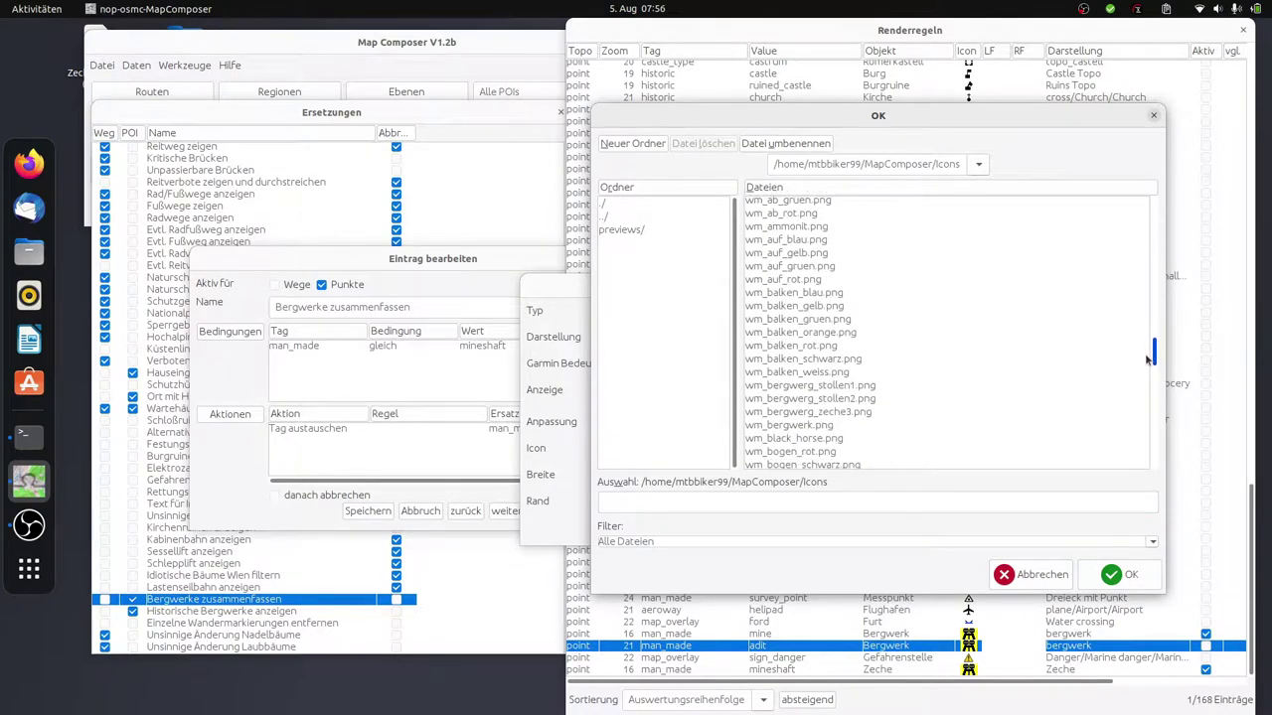
{"action": "left_click", "coordinate": [851, 387]}
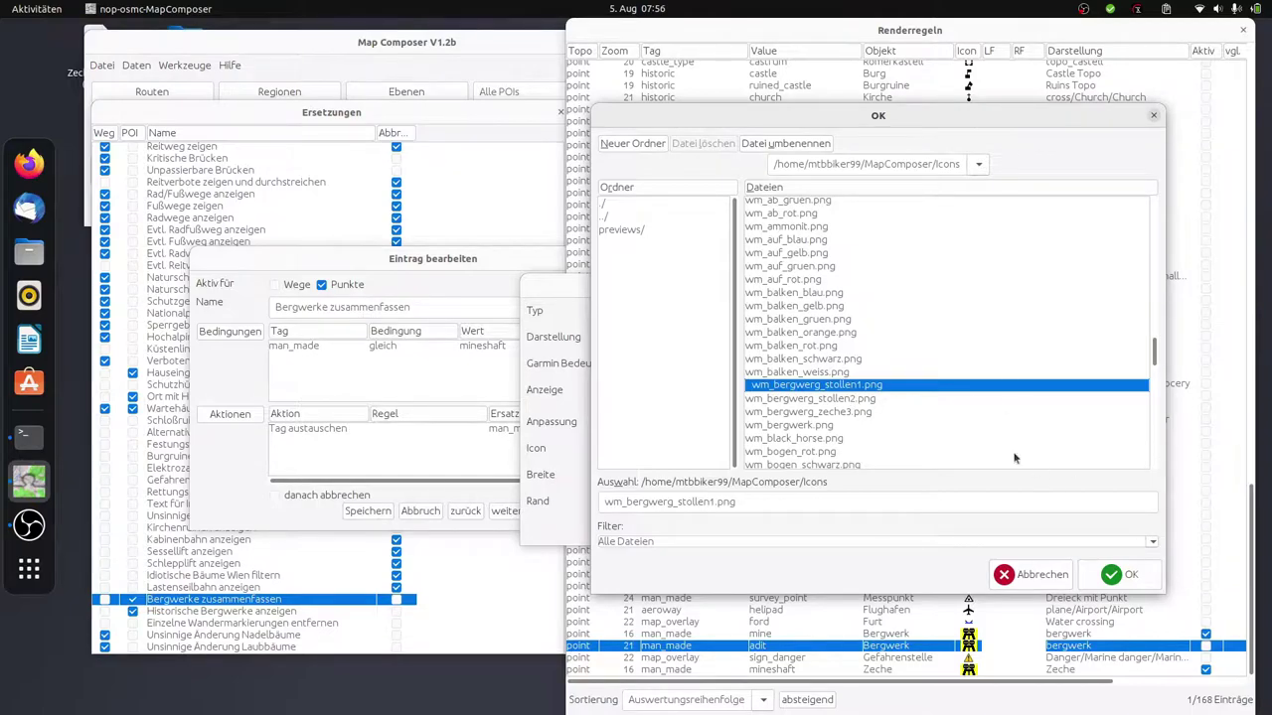
{"action": "left_click", "coordinate": [861, 400]}
{"action": "left_click", "coordinate": [1121, 573]}
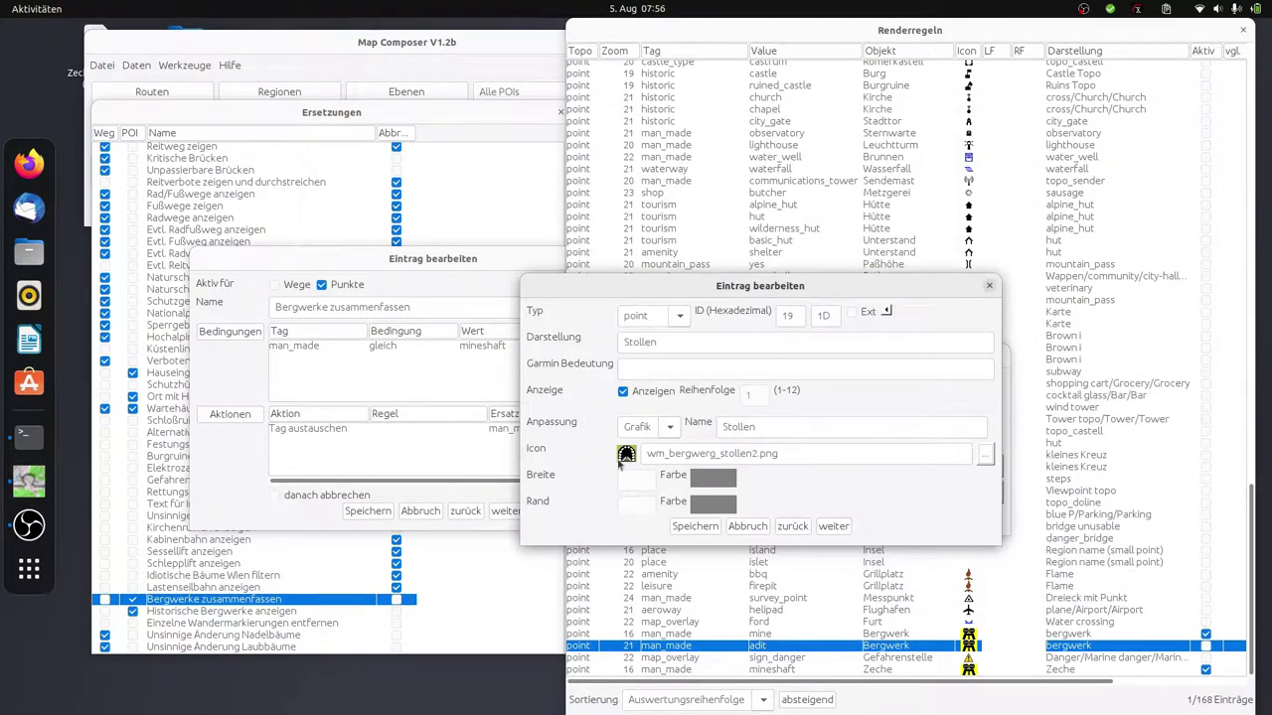
{"action": "left_click", "coordinate": [700, 527]}
{"action": "left_click", "coordinate": [713, 517]}
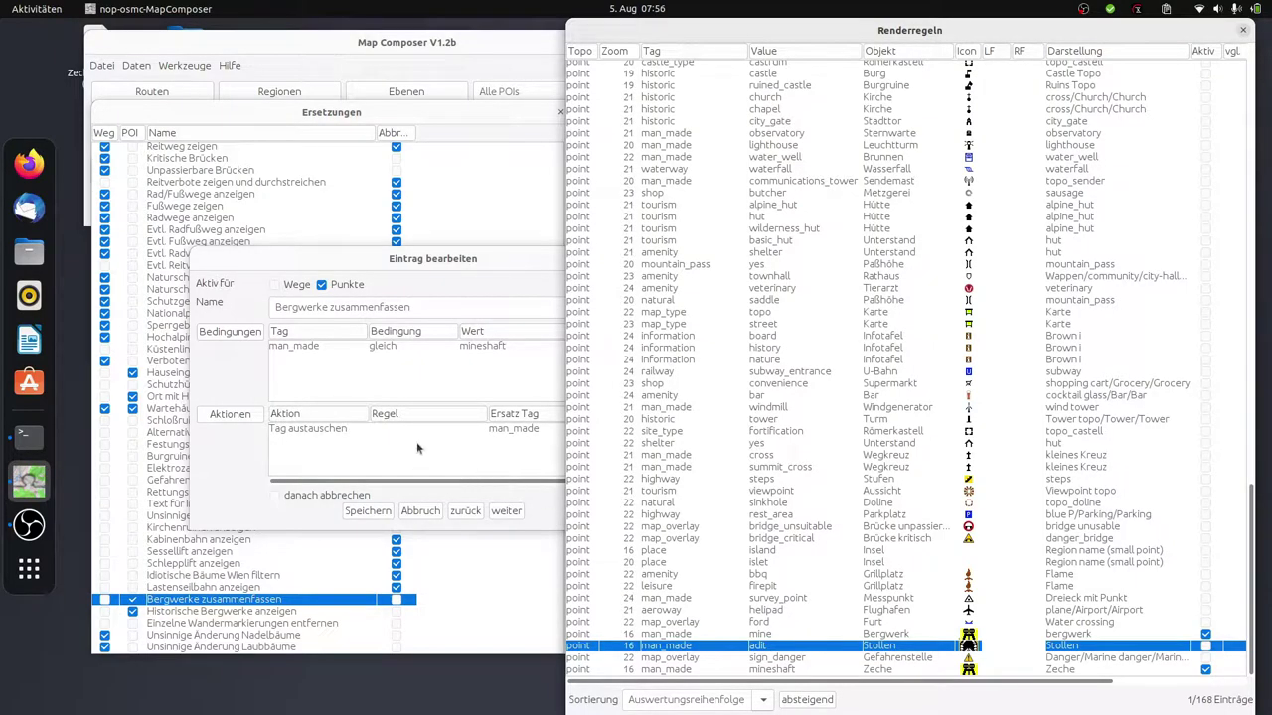
Step: Switch to Google Chrome and search the web for "osmwiki"
{"action": "left_click", "coordinate": [487, 261]}
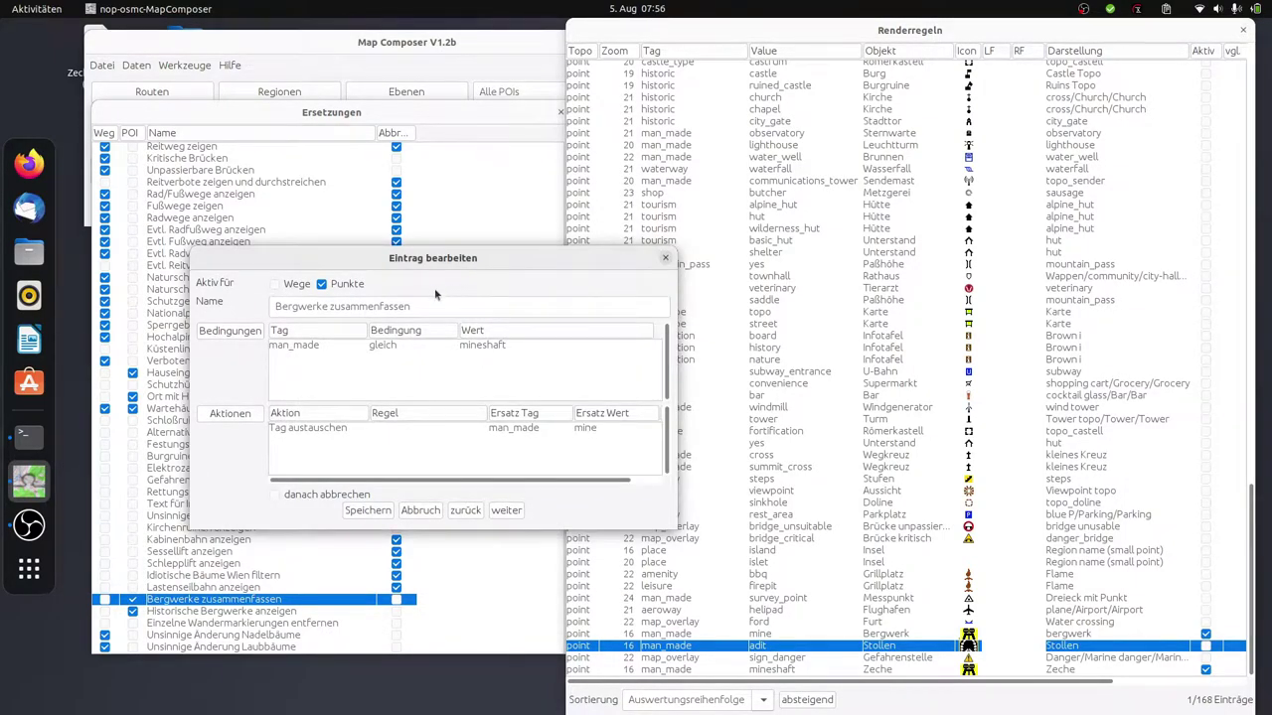
{"action": "left_click", "coordinate": [29, 568]}
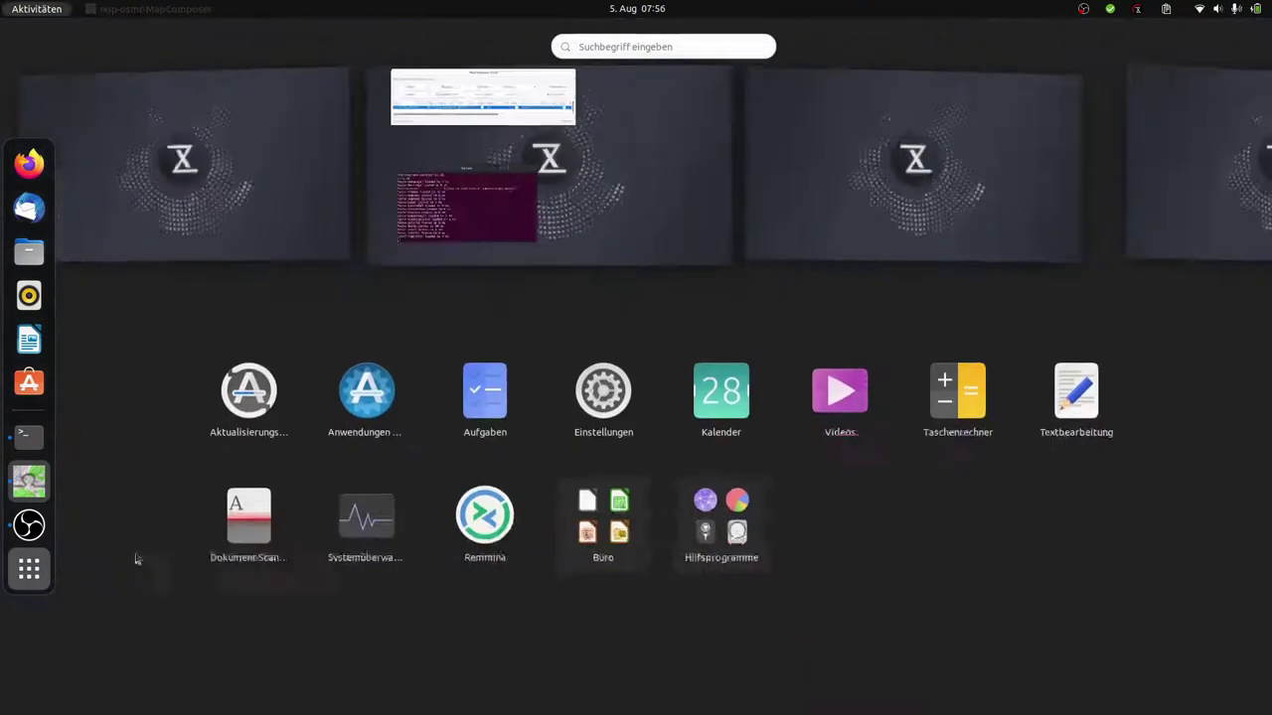
{"action": "type", "text": "google"}
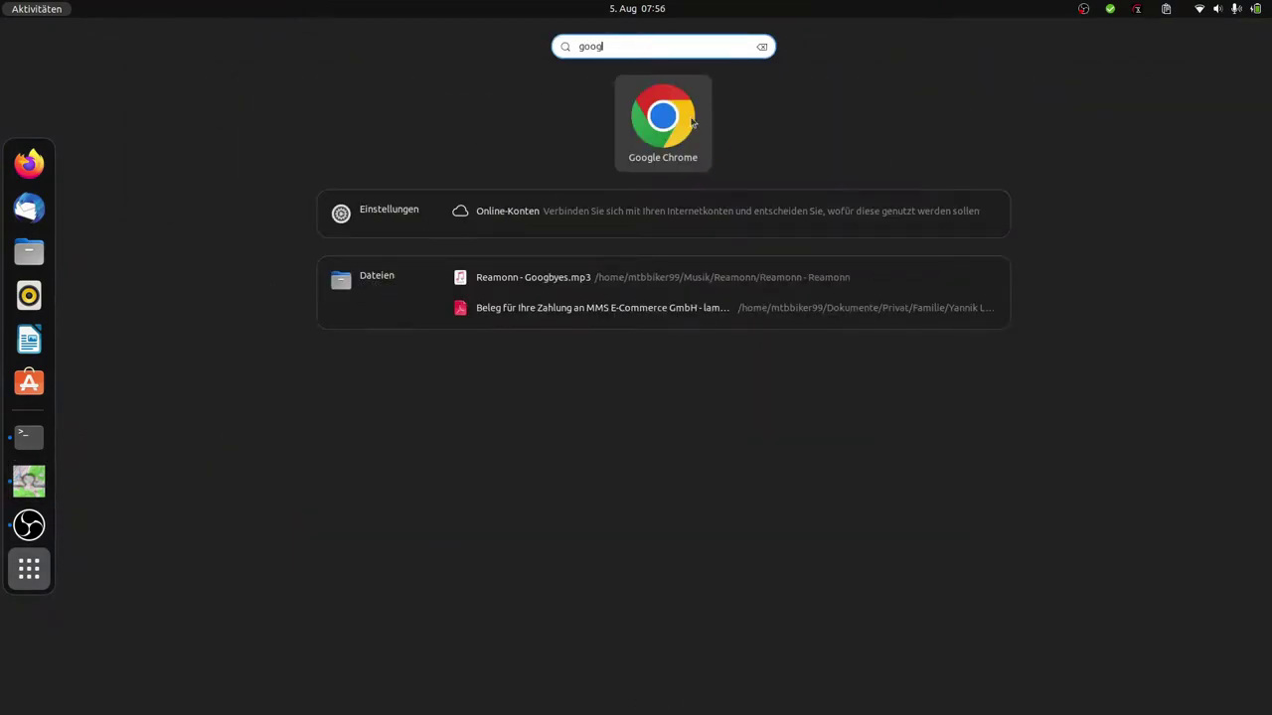
{"action": "key", "text": "Return"}
{"action": "left_click", "coordinate": [513, 353]}
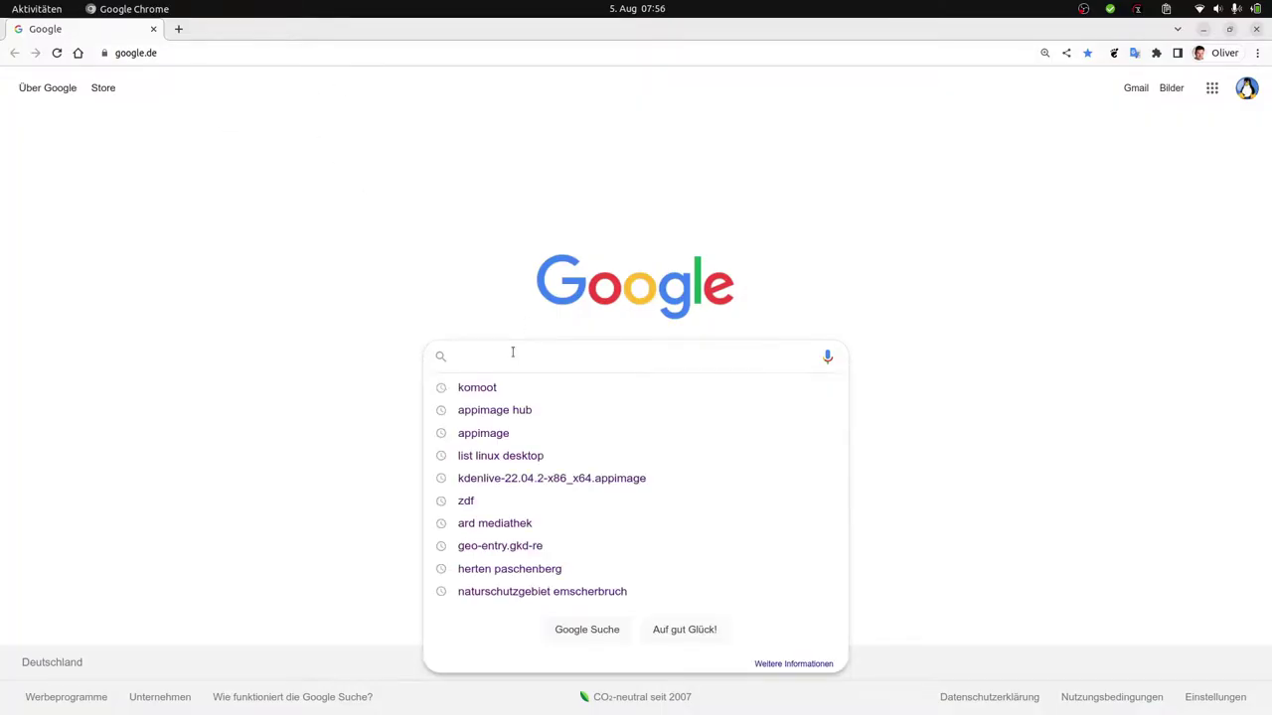
{"action": "type", "text": "osm"}
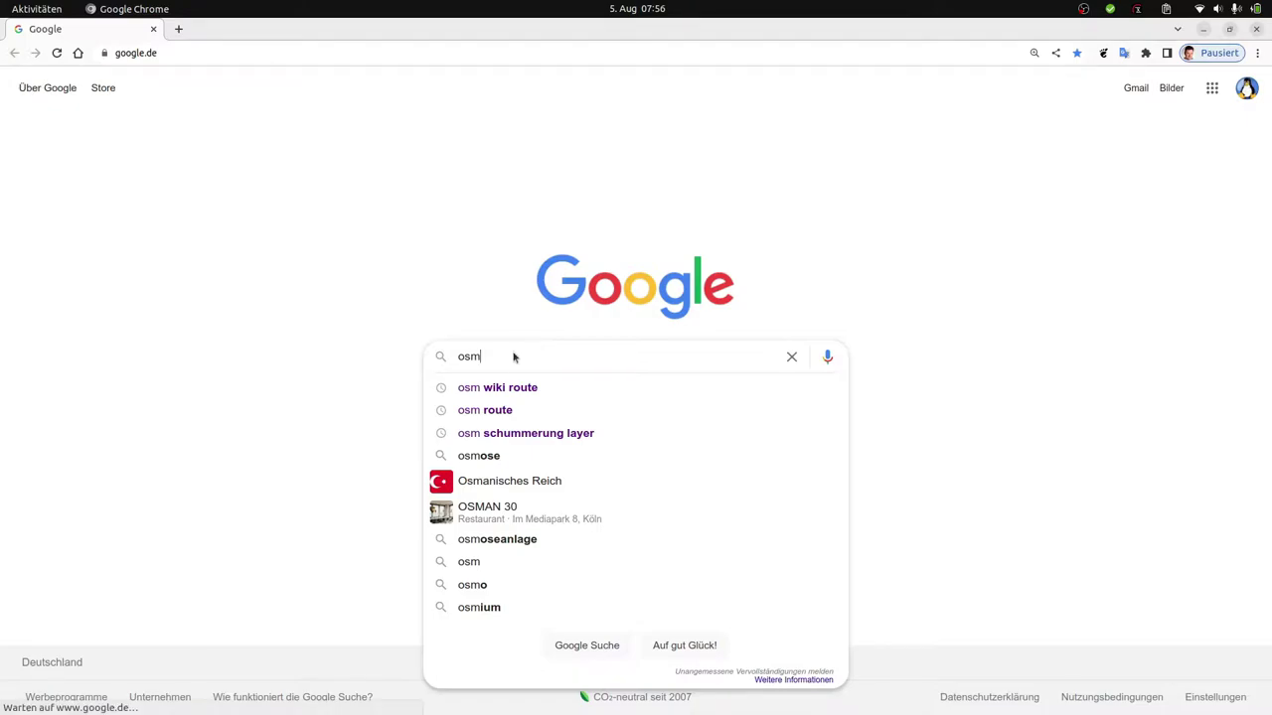
{"action": "type", "text": "wiki"}
{"action": "key", "text": "Return"}
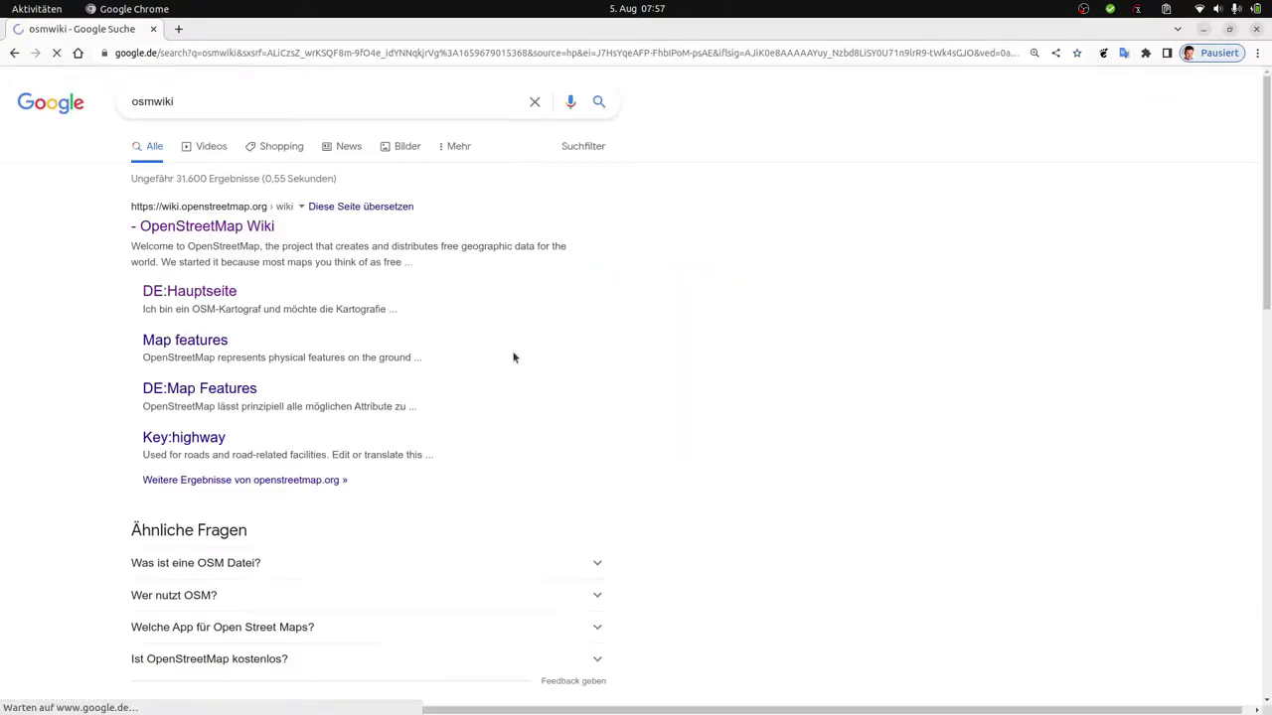
Step: Open the OpenStreetMap Wiki in German and look up the German page for the man_made key
{"action": "left_click", "coordinate": [250, 228]}
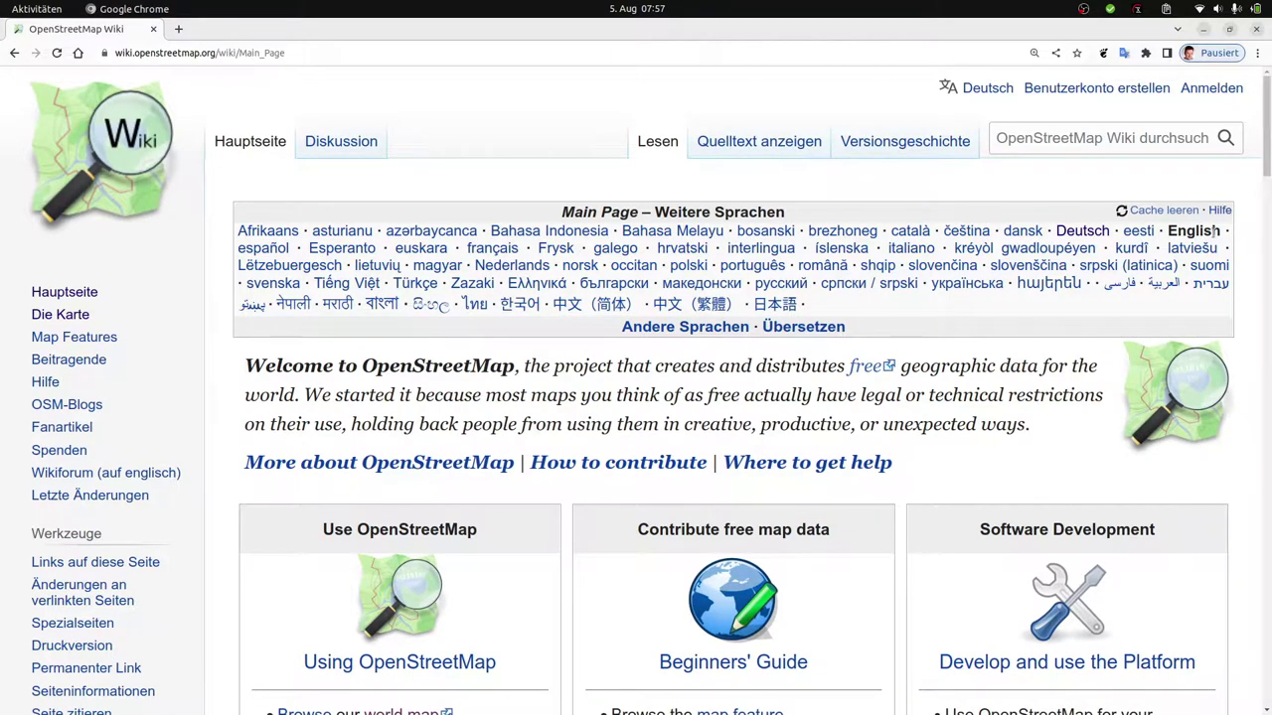
{"action": "left_click", "coordinate": [1081, 231]}
{"action": "left_click", "coordinate": [1053, 137]}
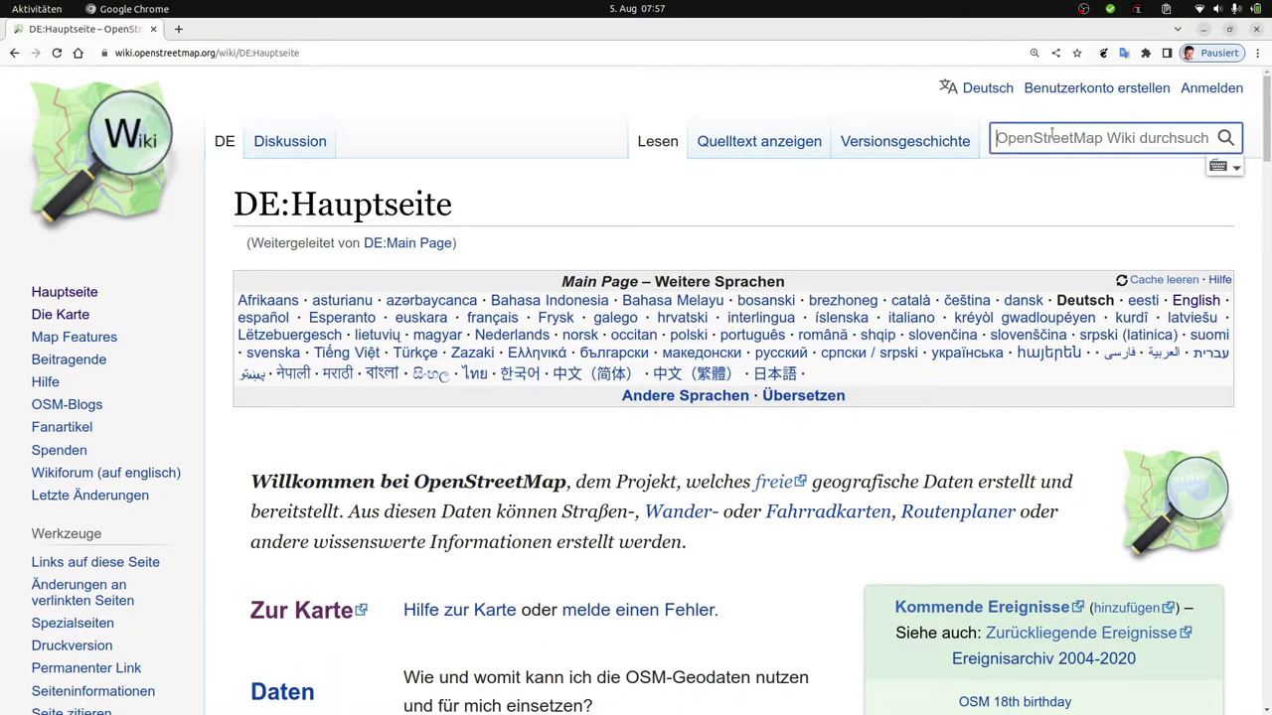
{"action": "type", "text": "man_made"}
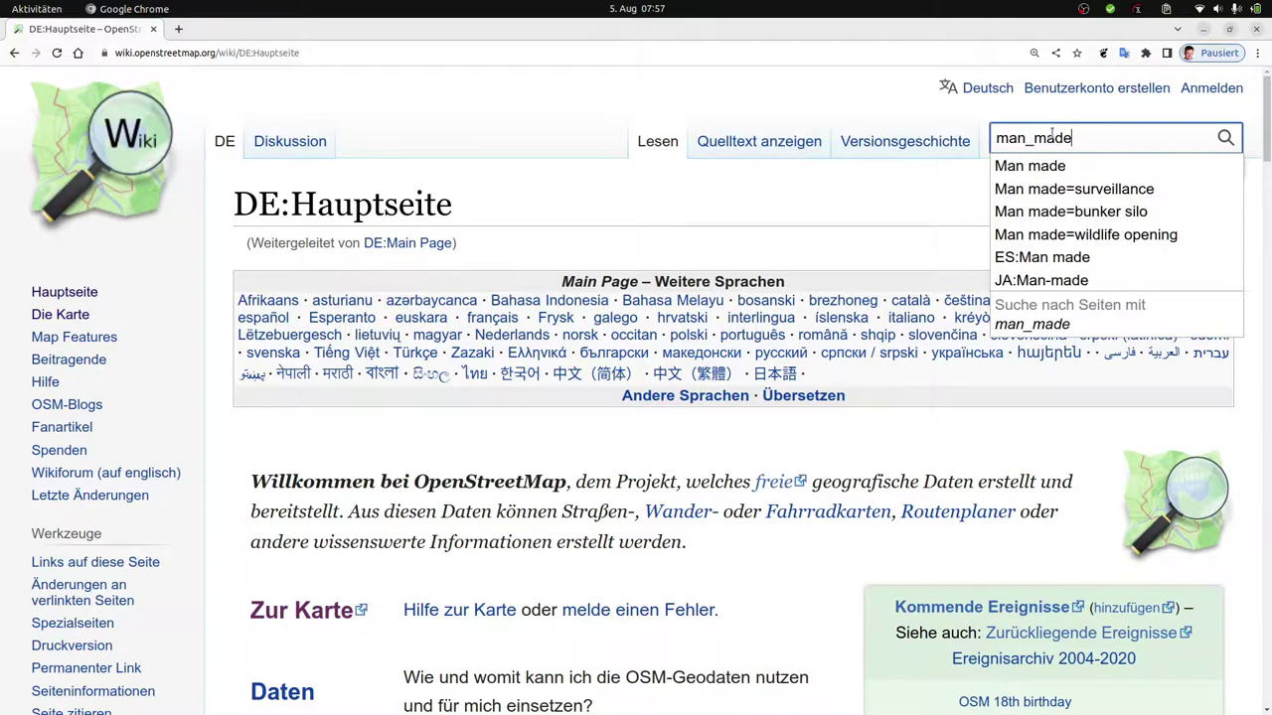
{"action": "key", "text": "Return"}
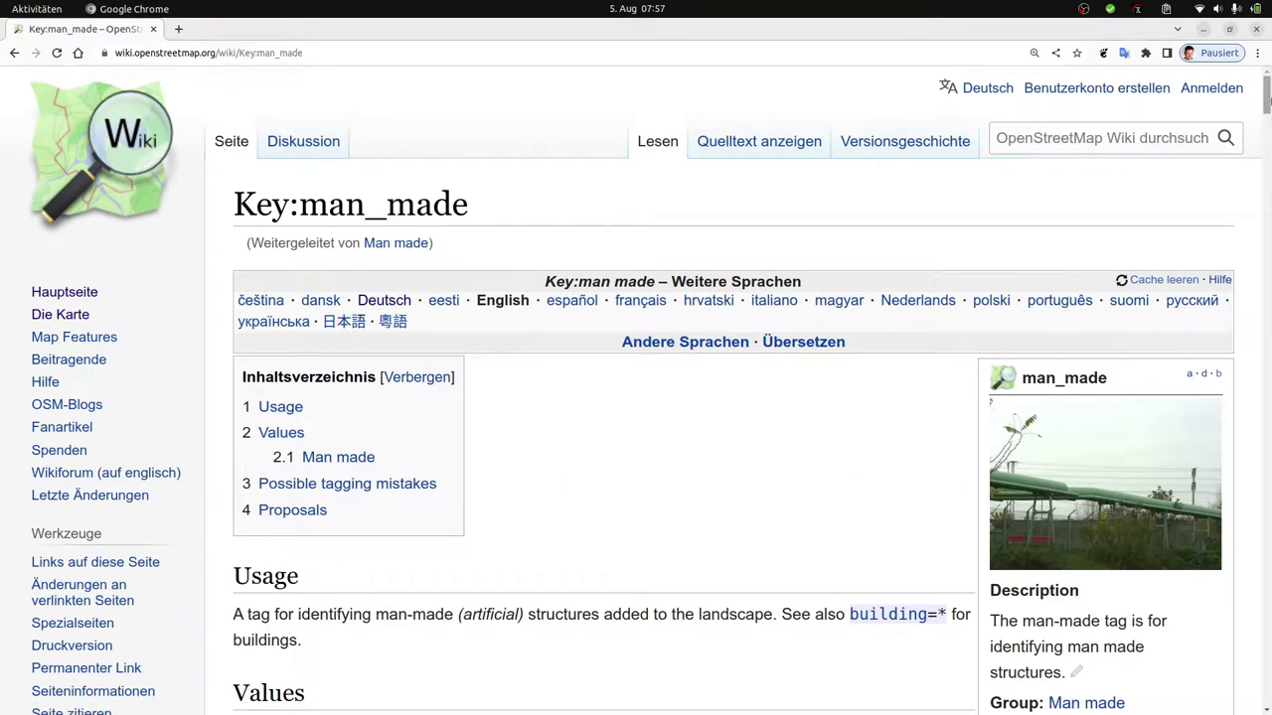
{"action": "left_click", "coordinate": [385, 301]}
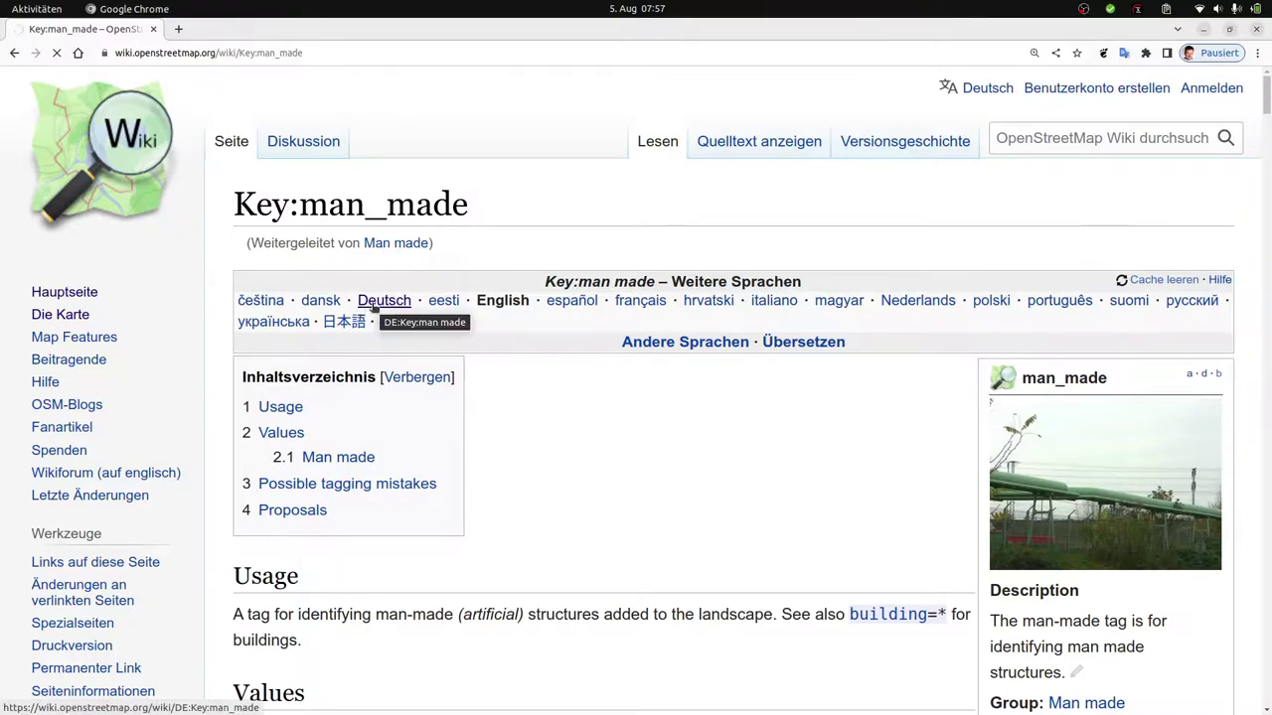
Step: Examine the lifecycle example for disused mineshafts and the man_made value table from adit down to mineshaft
{"action": "scroll", "coordinate": [809, 191], "scroll_direction": "down", "scroll_amount": 4}
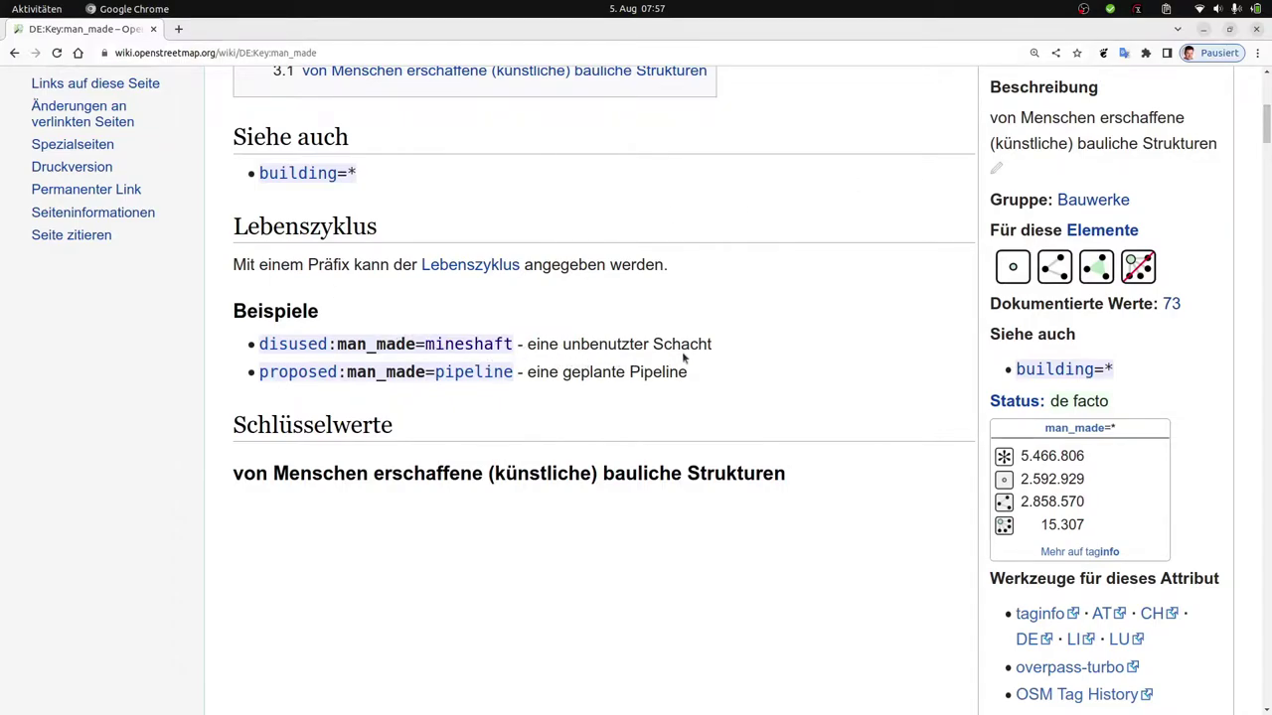
{"action": "left_click_drag", "start_coordinate": [564, 344], "coordinate": [714, 349]}
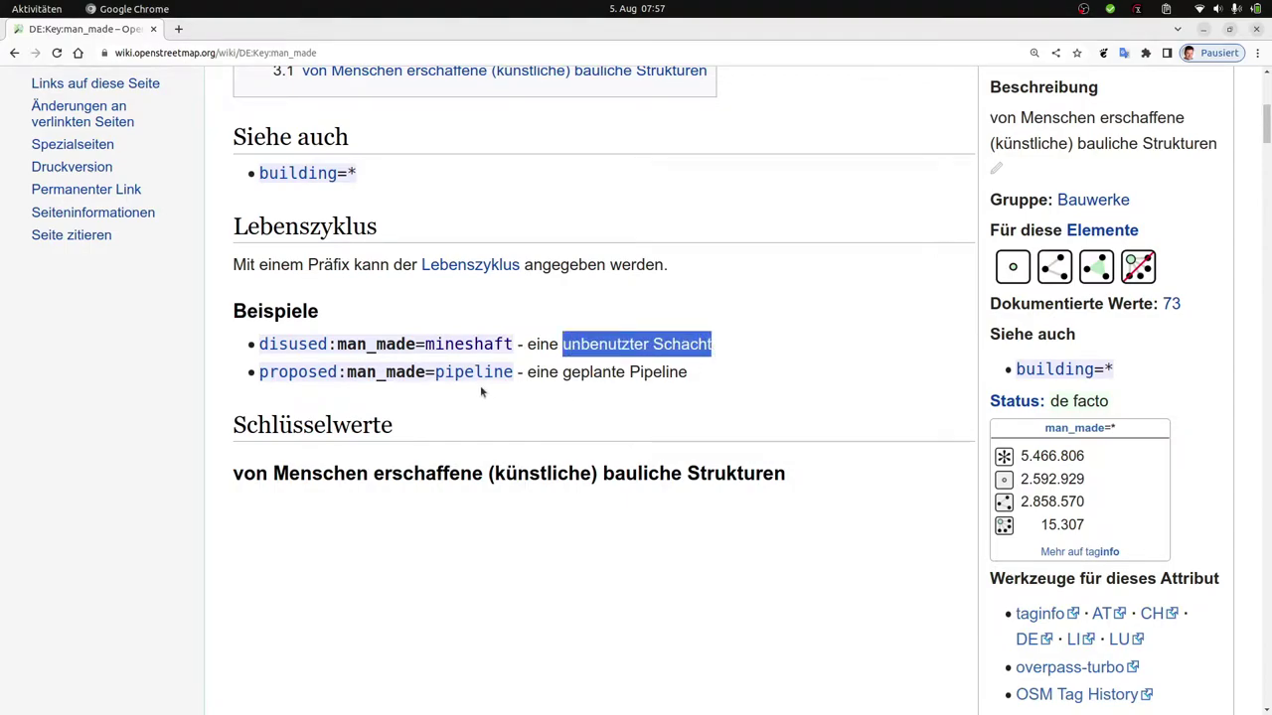
{"action": "left_click_drag", "start_coordinate": [1264, 120], "coordinate": [1268, 159]}
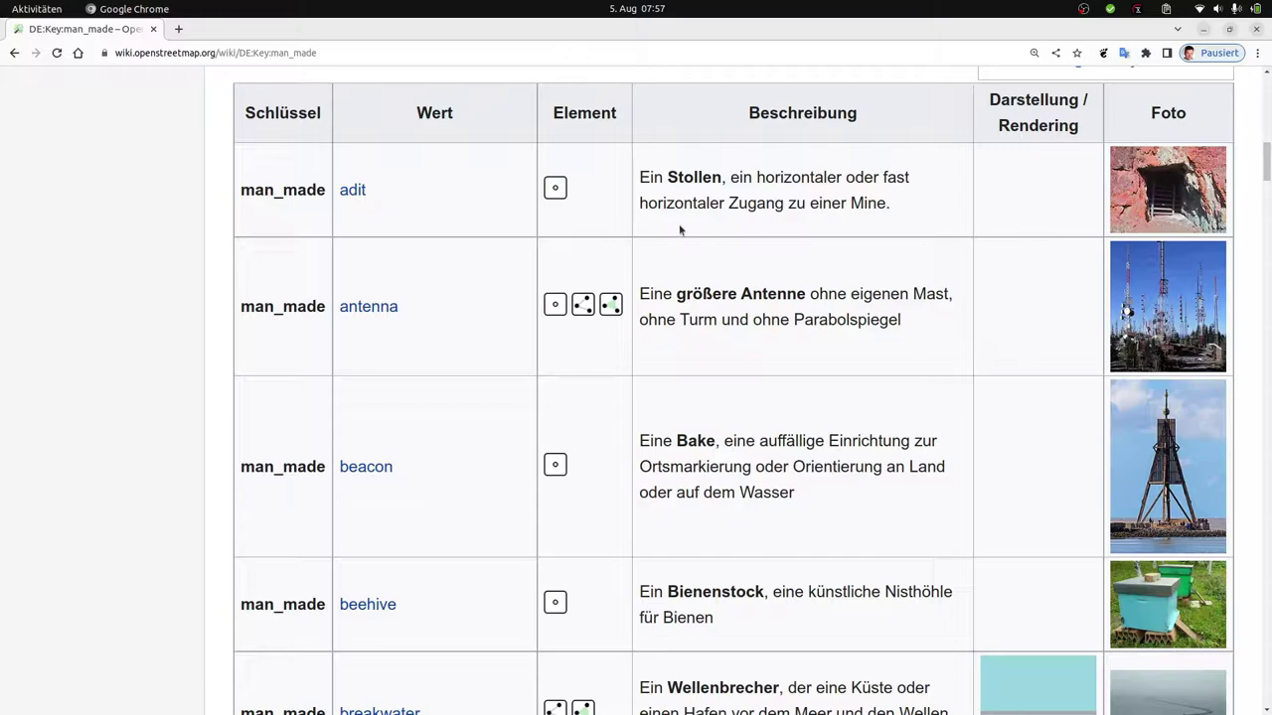
{"action": "scroll", "coordinate": [505, 330], "scroll_direction": "down", "scroll_amount": 15}
{"action": "scroll", "coordinate": [508, 330], "scroll_direction": "down", "scroll_amount": 14}
{"action": "scroll", "coordinate": [508, 330], "scroll_direction": "down", "scroll_amount": 15}
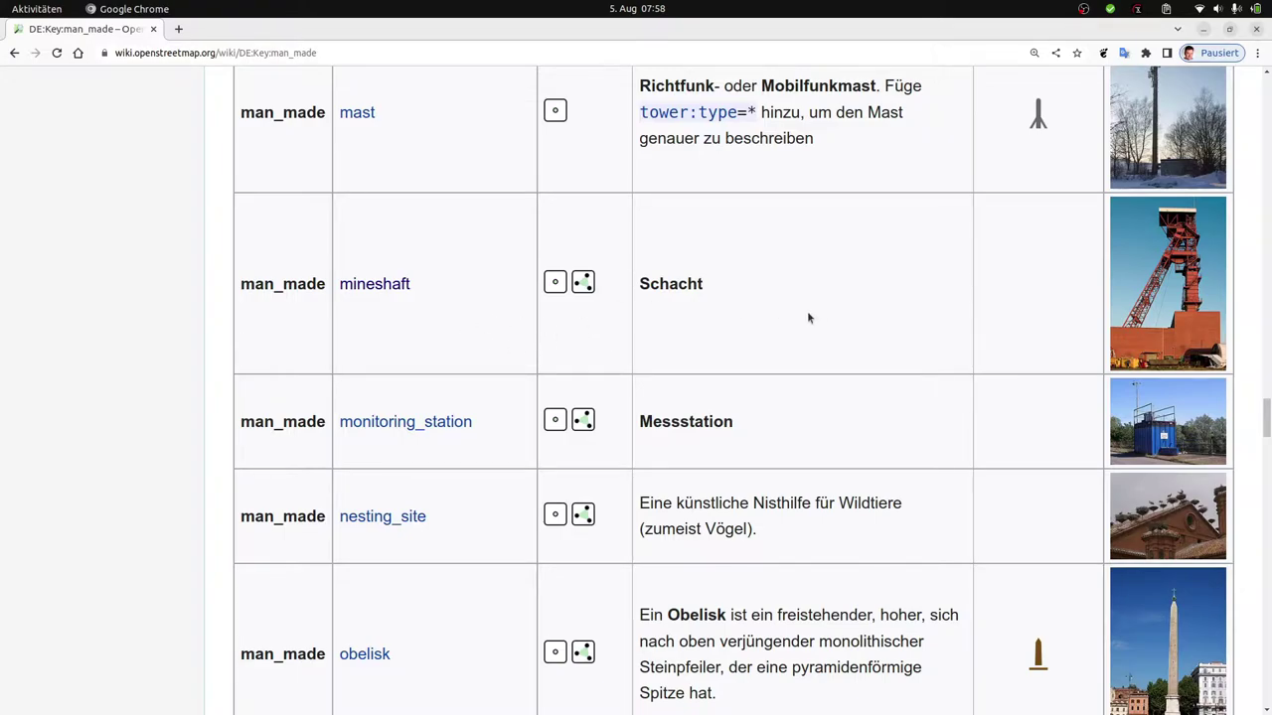
Step: Examine the man_made value table from the mineshaft entry down to the water tower entry and its photo
{"action": "scroll", "coordinate": [809, 318], "scroll_direction": "down", "scroll_amount": 5}
{"action": "scroll", "coordinate": [809, 318], "scroll_direction": "down", "scroll_amount": 10}
{"action": "scroll", "coordinate": [809, 318], "scroll_direction": "down", "scroll_amount": 7}
{"action": "scroll", "coordinate": [807, 312], "scroll_direction": "down", "scroll_amount": 9}
{"action": "scroll", "coordinate": [807, 311], "scroll_direction": "down", "scroll_amount": 9}
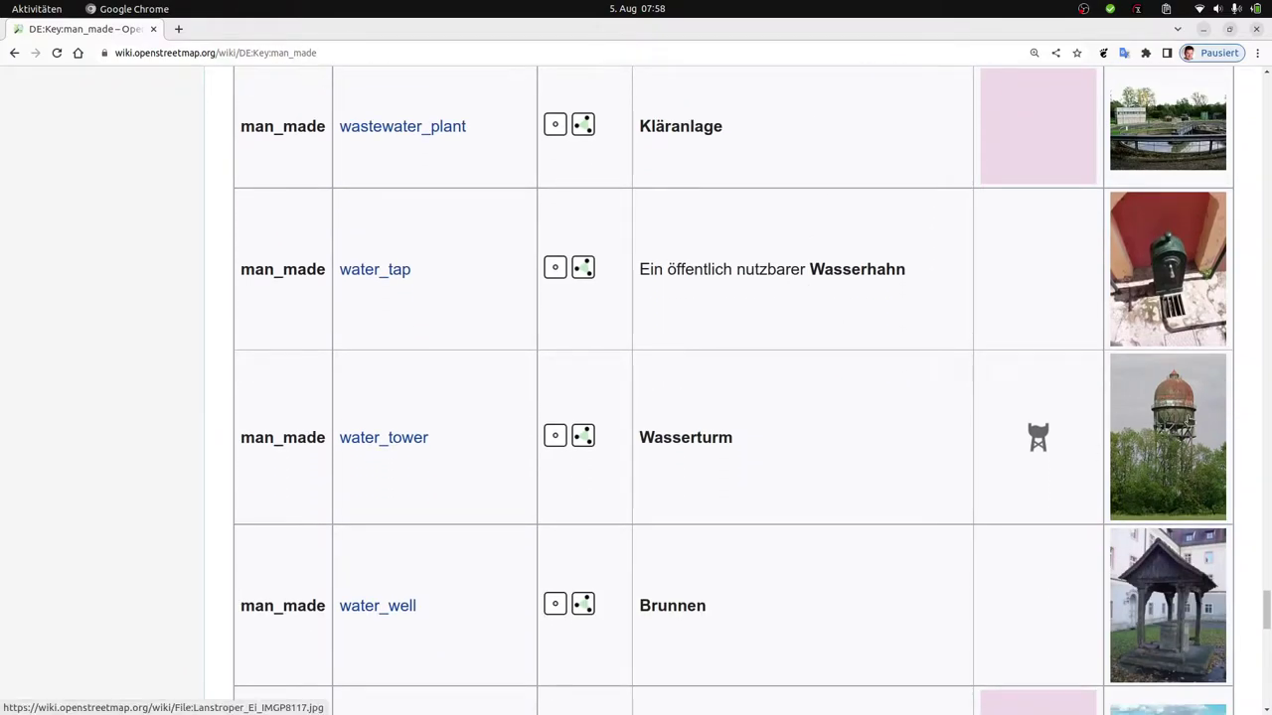
Step: Search the web for "lantropper ei" in a new tab, and close that tab to return to the wiki page
{"action": "left_click", "coordinate": [180, 31]}
{"action": "type", "text": "lan"}
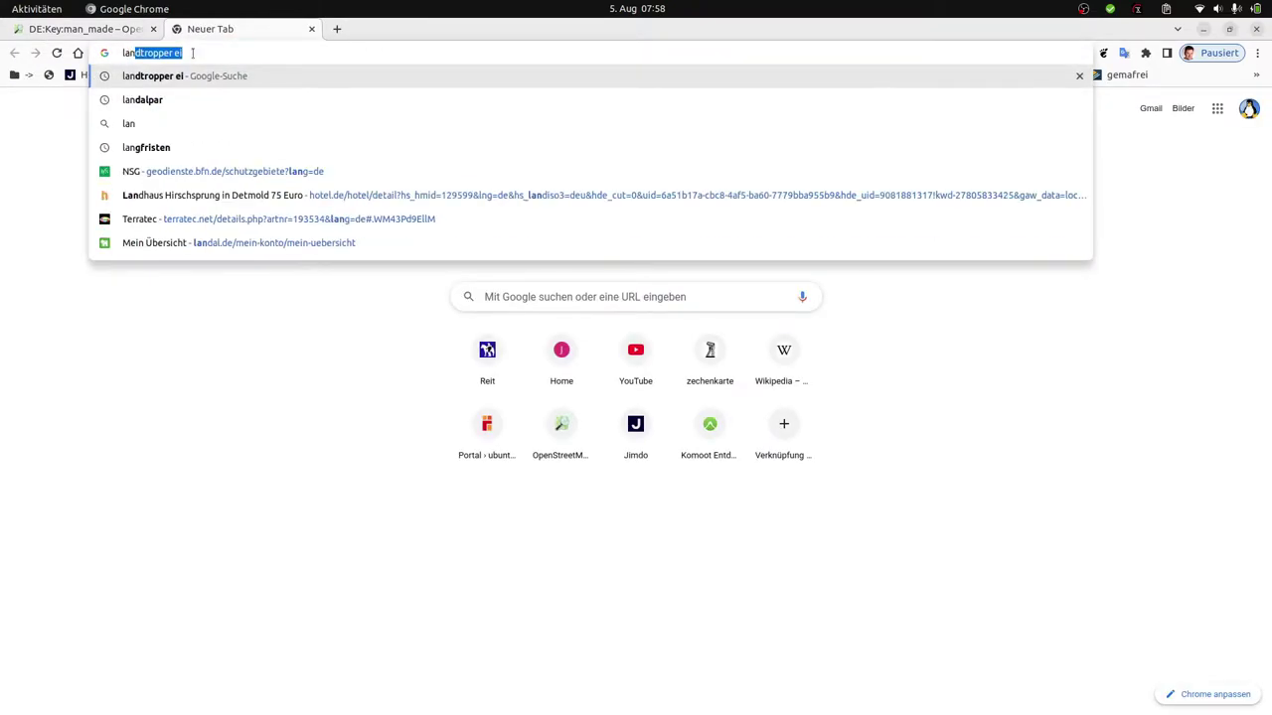
{"action": "type", "text": "tropper ei"}
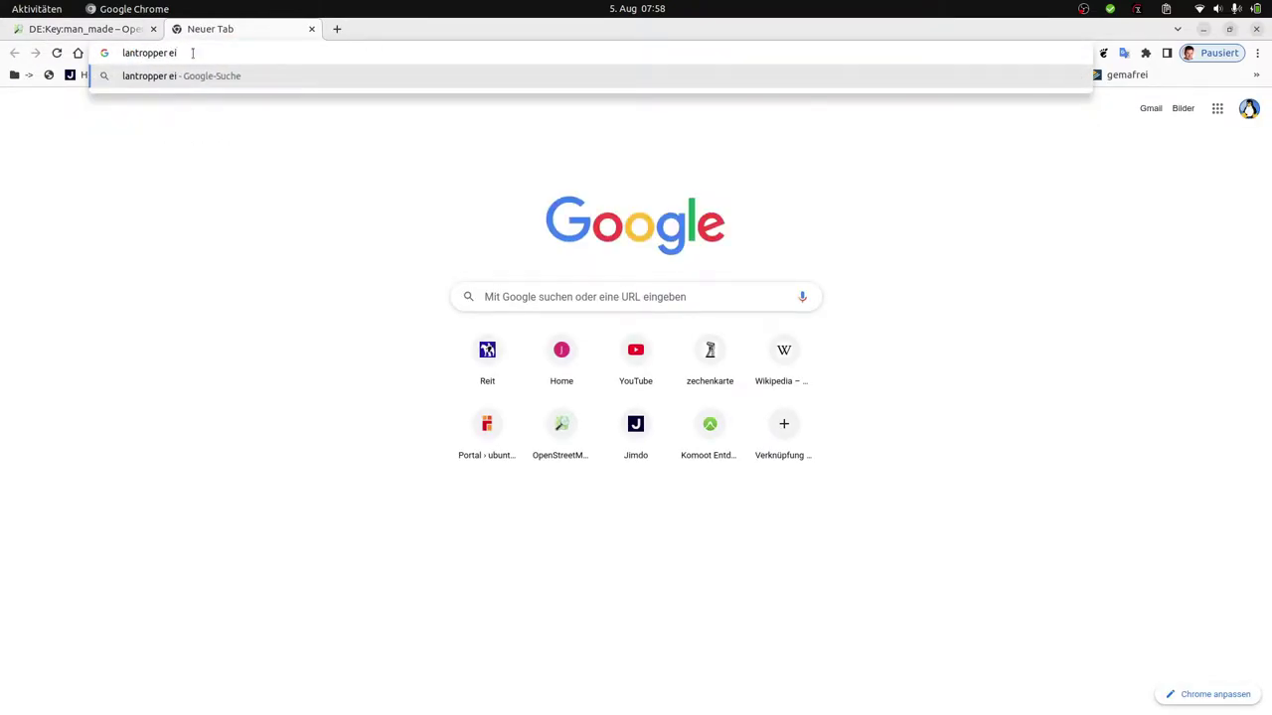
{"action": "key", "text": "Return"}
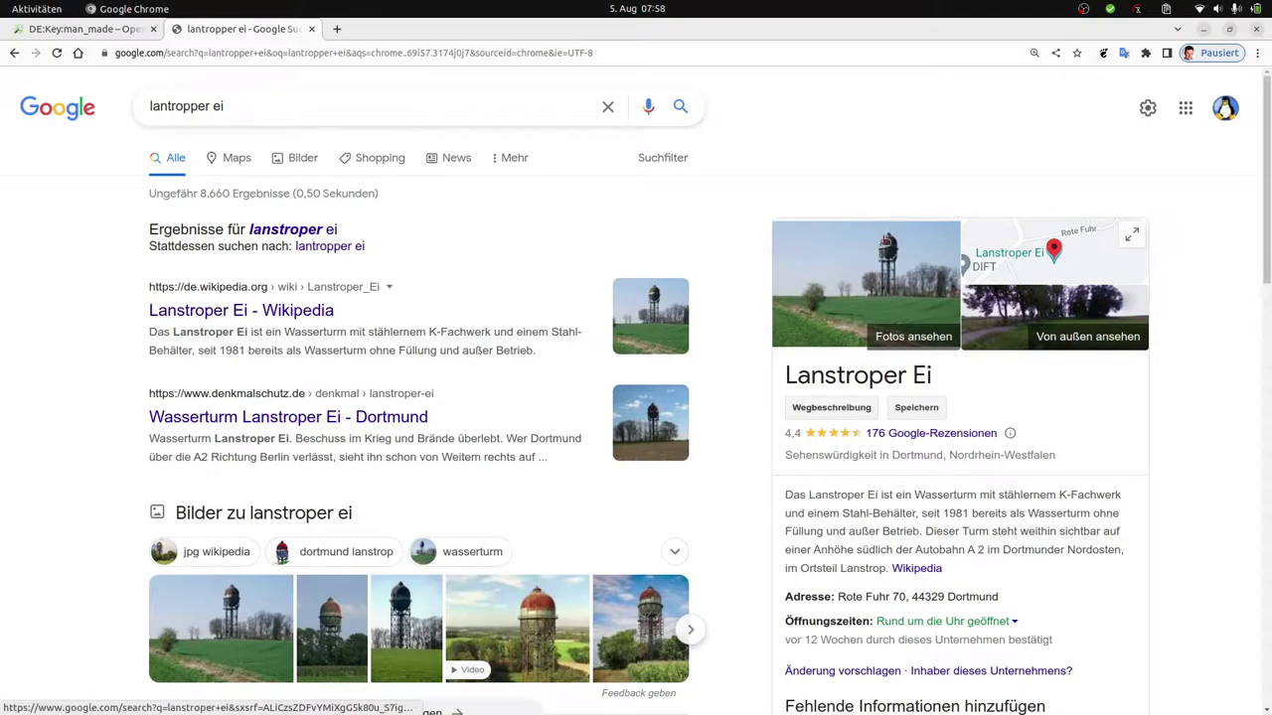
{"action": "left_click", "coordinate": [72, 29]}
{"action": "left_click", "coordinate": [311, 28]}
Step: Examine the man_made table's last values down to windmill, and review the entries back up to adit
{"action": "scroll", "coordinate": [692, 405], "scroll_direction": "down", "scroll_amount": 7}
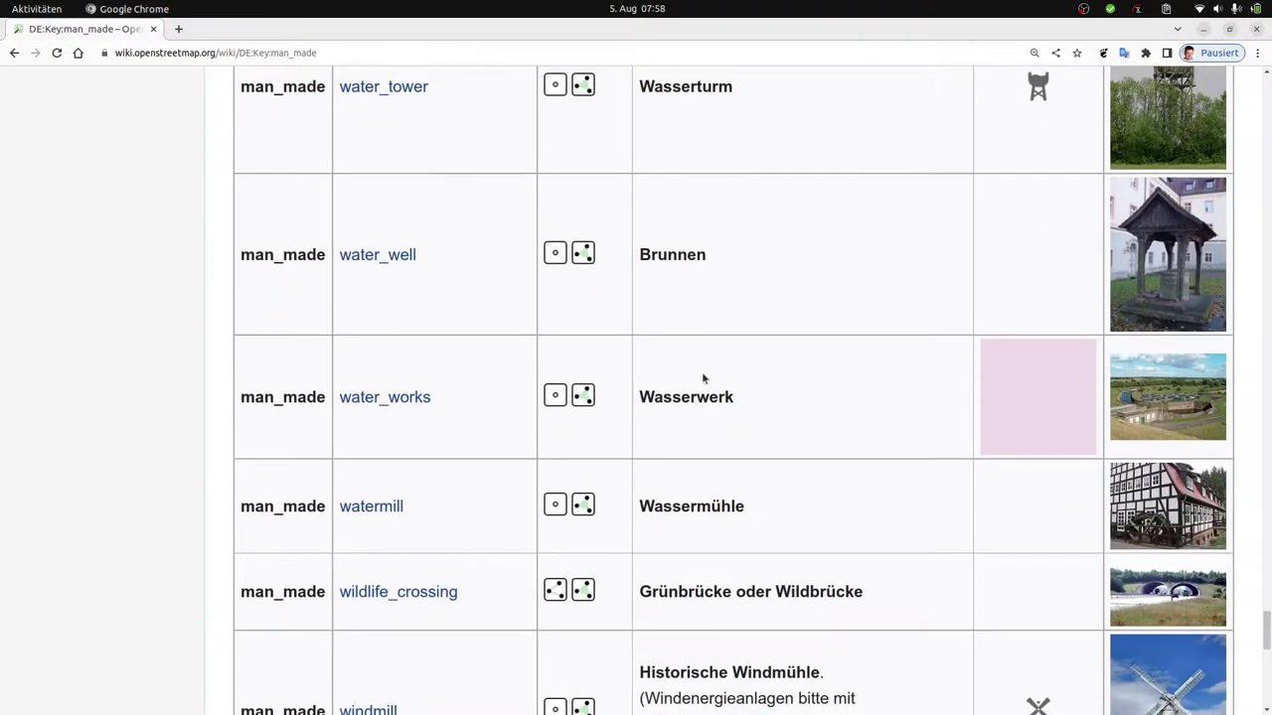
{"action": "scroll", "coordinate": [682, 375], "scroll_direction": "down", "scroll_amount": 6}
{"action": "scroll", "coordinate": [682, 372], "scroll_direction": "up", "scroll_amount": 8}
{"action": "scroll", "coordinate": [676, 382], "scroll_direction": "up", "scroll_amount": 16}
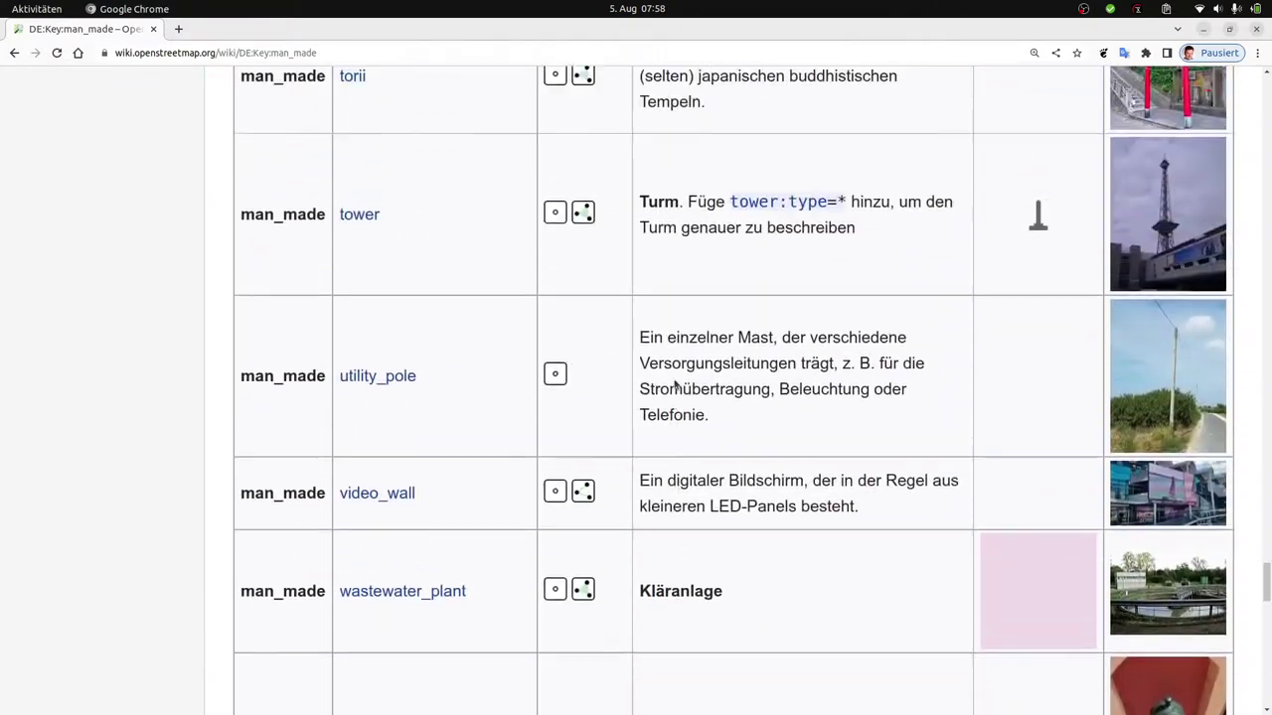
{"action": "scroll", "coordinate": [674, 380], "scroll_direction": "up", "scroll_amount": 10}
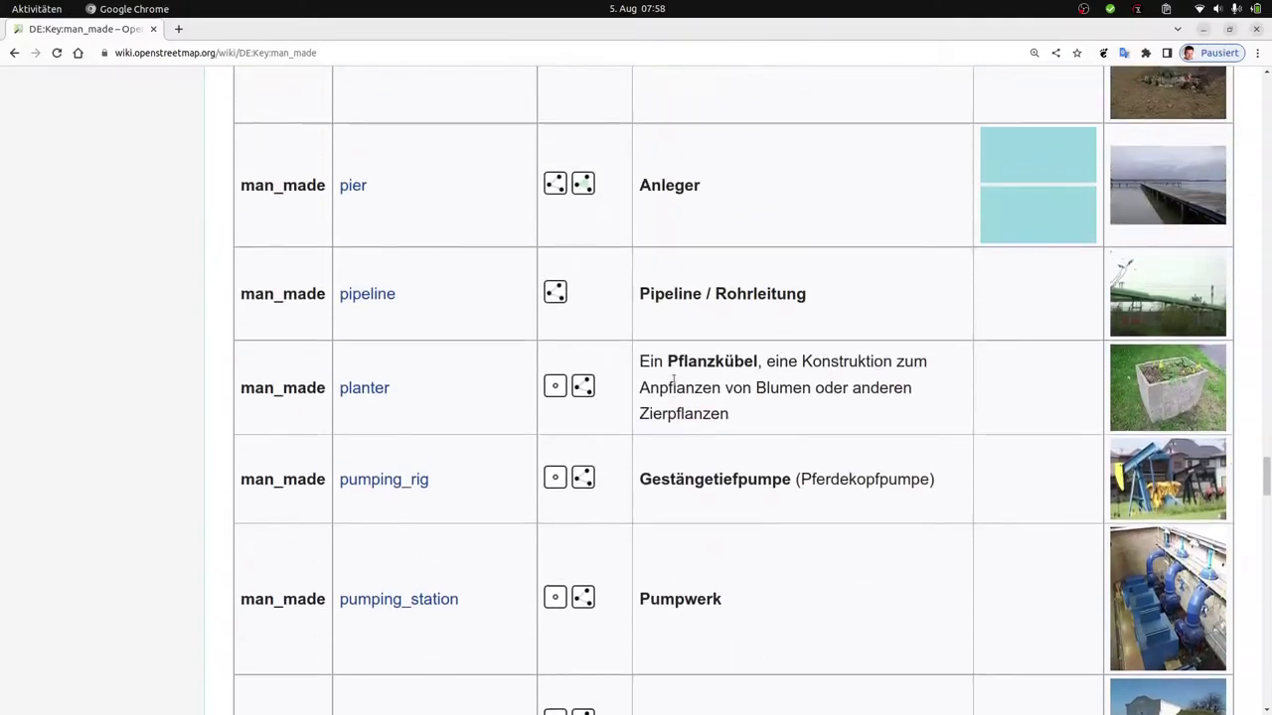
{"action": "scroll", "coordinate": [674, 387], "scroll_direction": "down", "scroll_amount": 4}
{"action": "scroll", "coordinate": [675, 388], "scroll_direction": "up", "scroll_amount": 12}
{"action": "scroll", "coordinate": [424, 601], "scroll_direction": "up", "scroll_amount": 15}
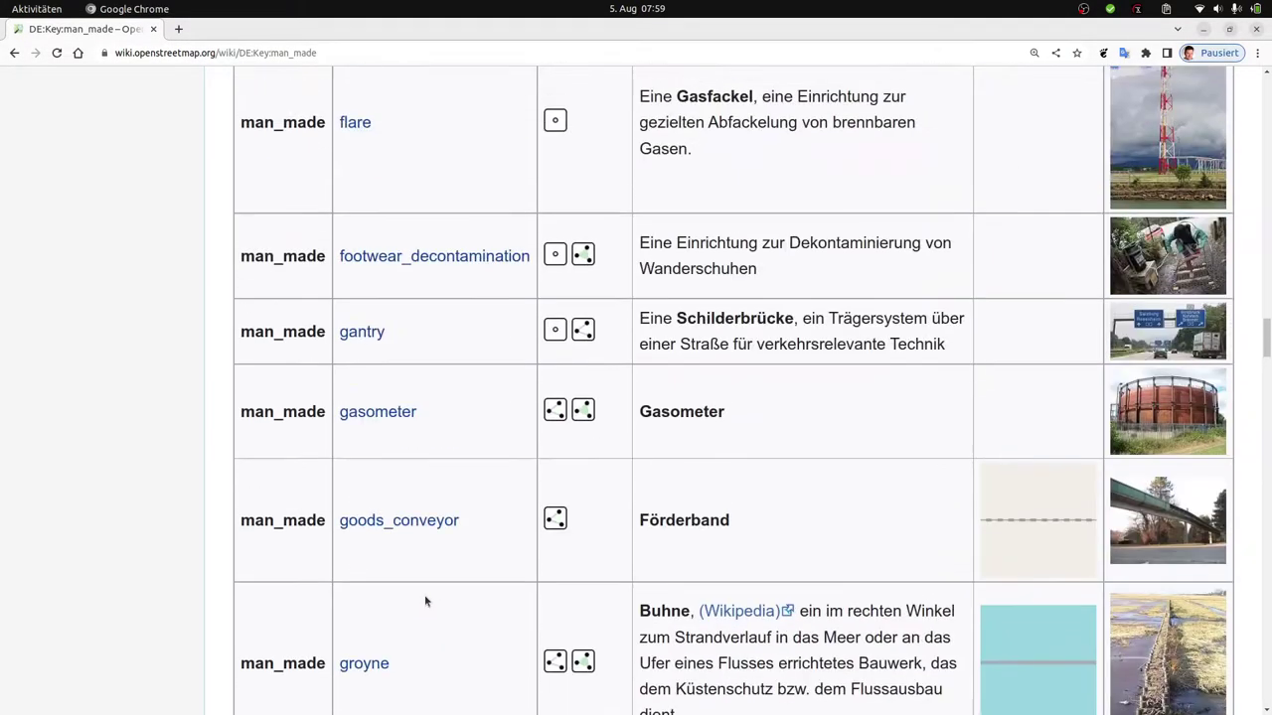
{"action": "scroll", "coordinate": [424, 596], "scroll_direction": "up", "scroll_amount": 2}
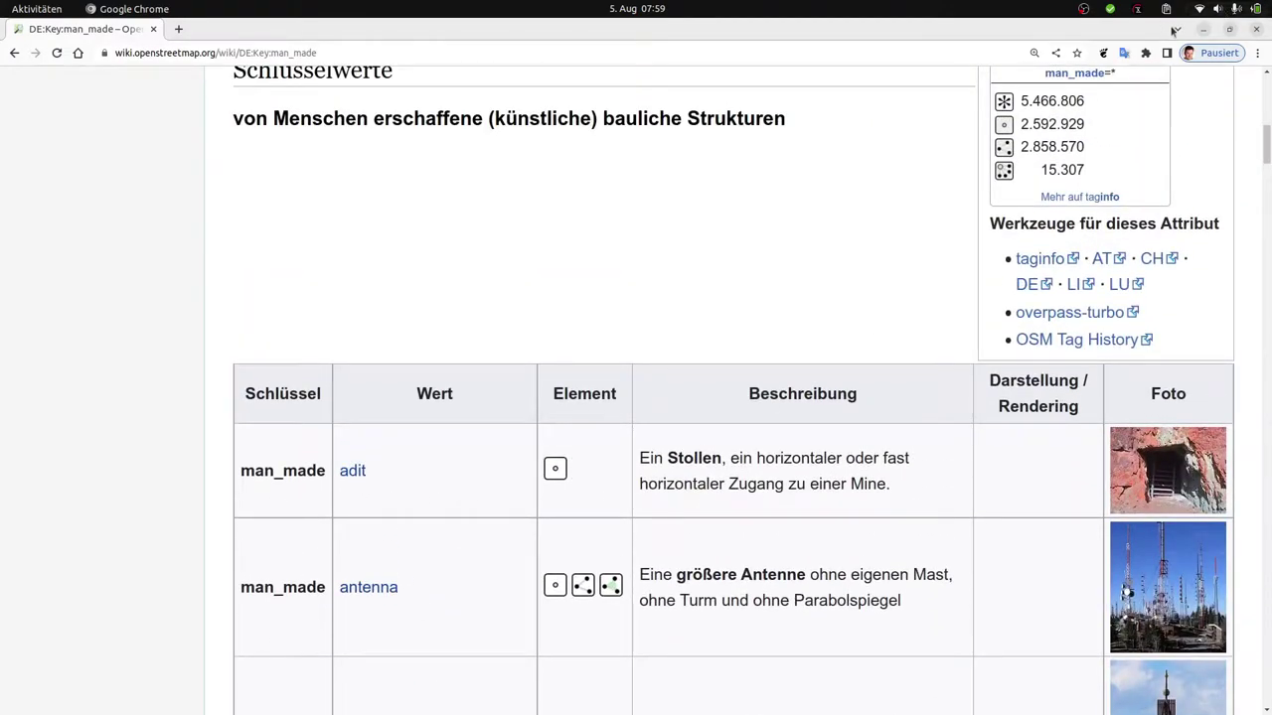
Step: Switch back to Map Composer and save the replacement rule "Bergwerke zusammenfassen" with Punkte deactivated
{"action": "left_click", "coordinate": [1204, 32]}
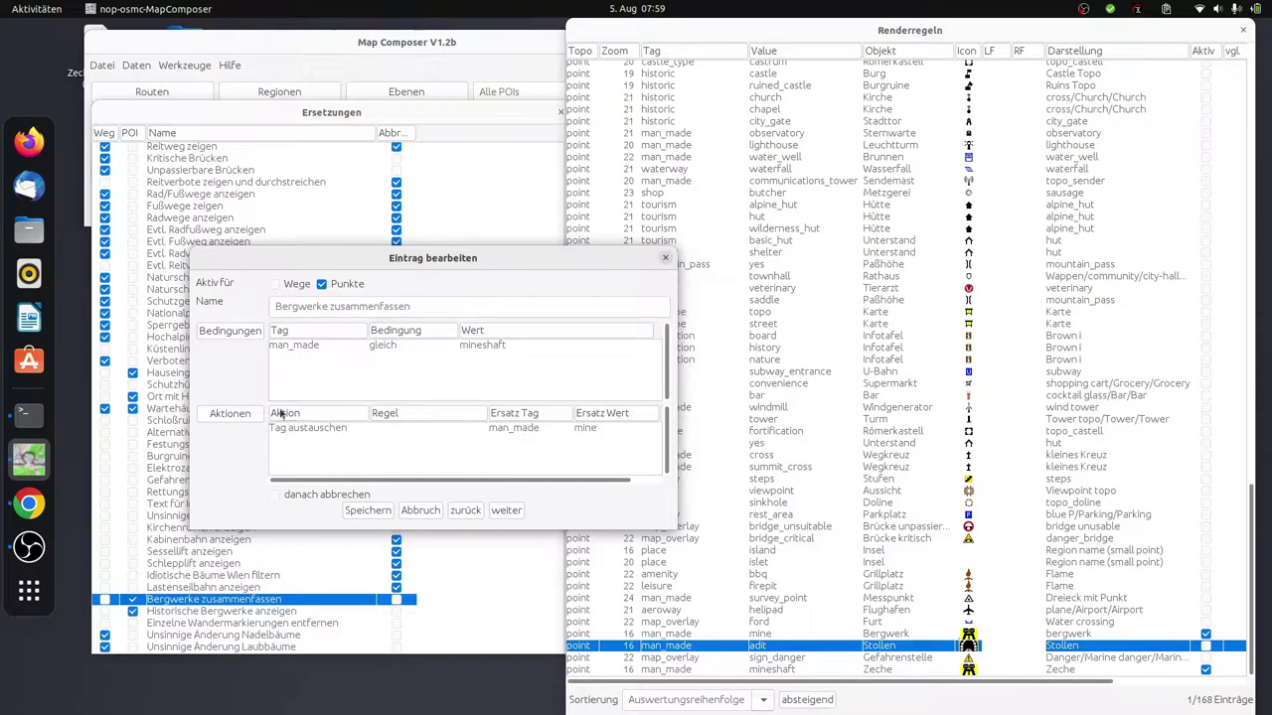
{"action": "left_click", "coordinate": [375, 512]}
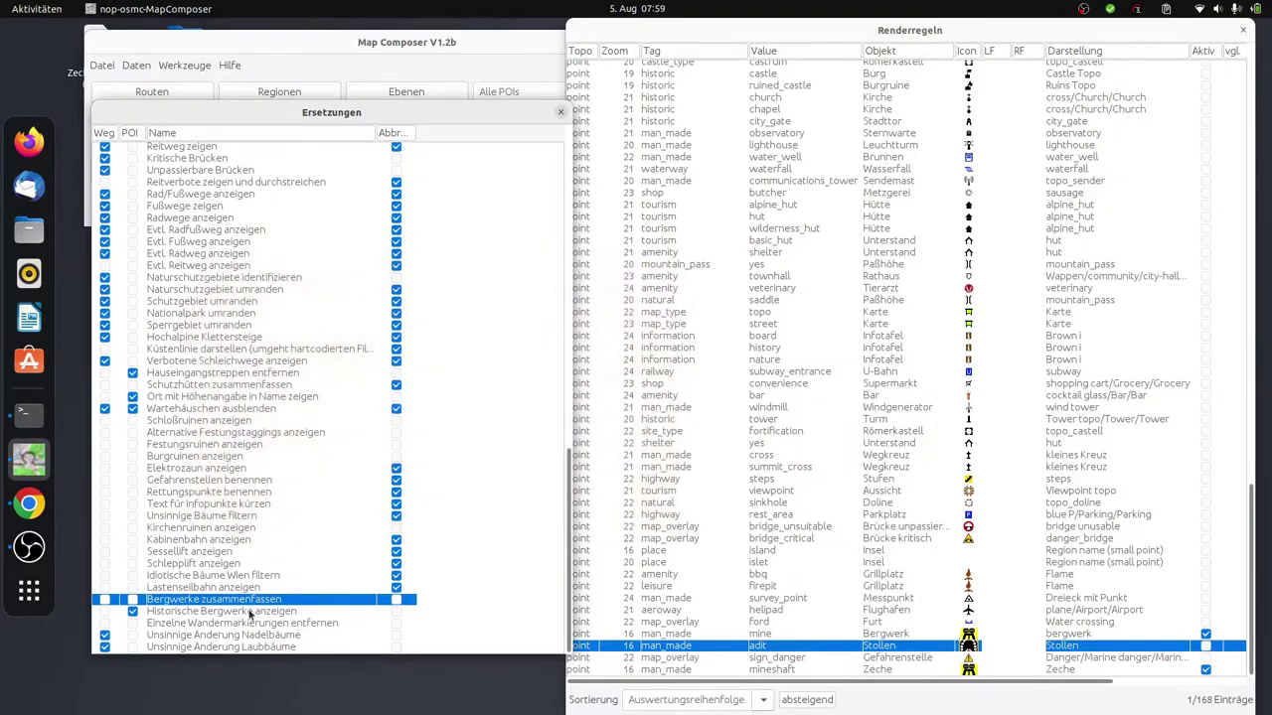
Step: Set the replacement tag of the rule "Historische Bergwerke anzeigen" to man_made = mineshaft and save the rule
{"action": "double_click", "coordinate": [251, 612]}
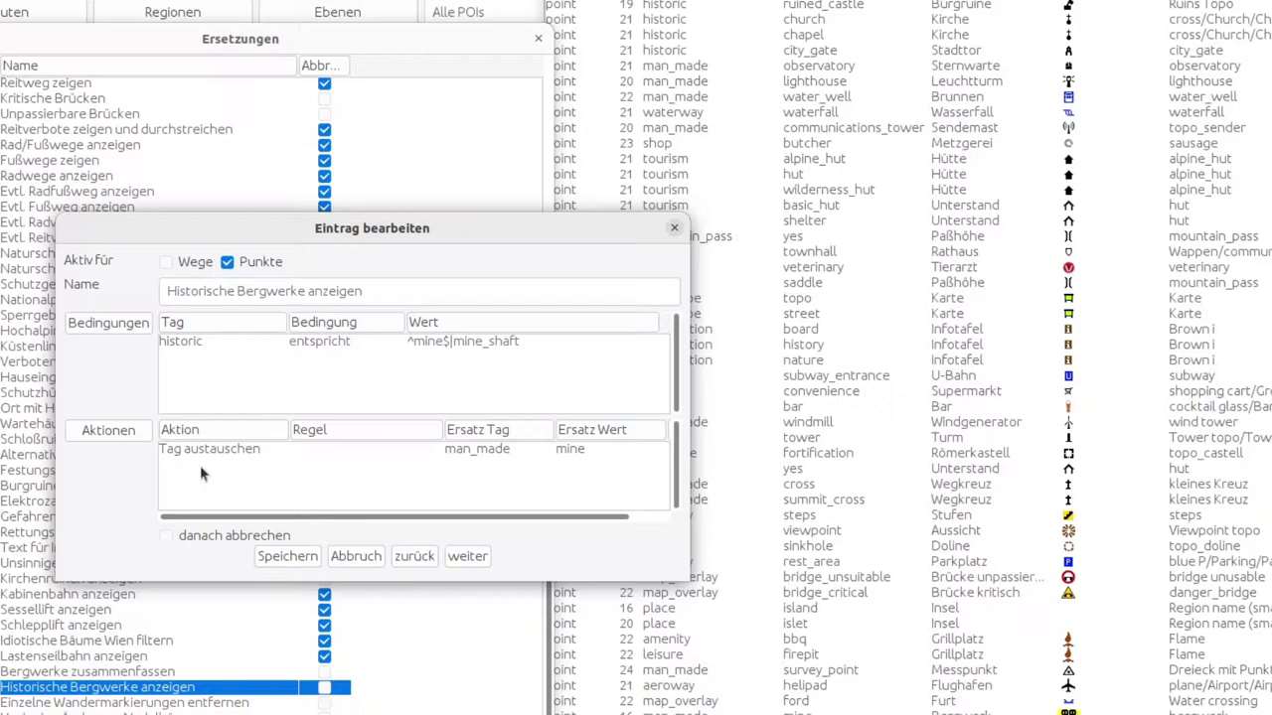
{"action": "left_click", "coordinate": [349, 344]}
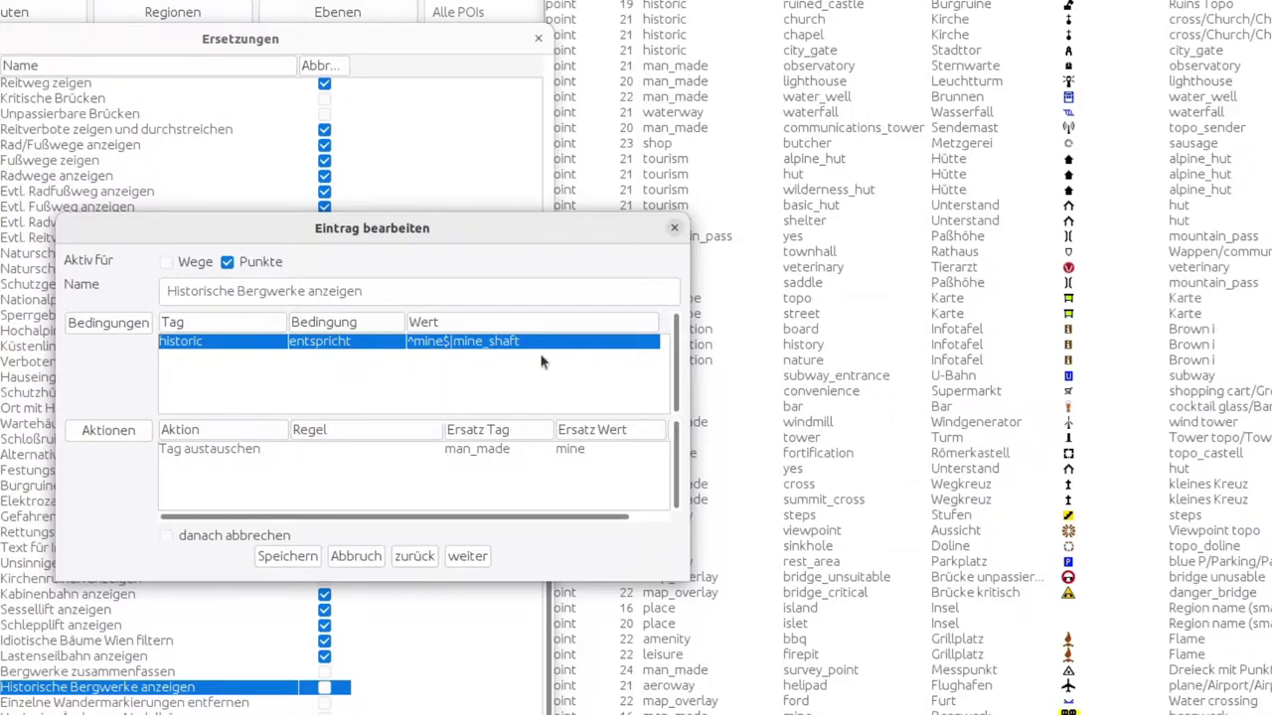
{"action": "double_click", "coordinate": [338, 462]}
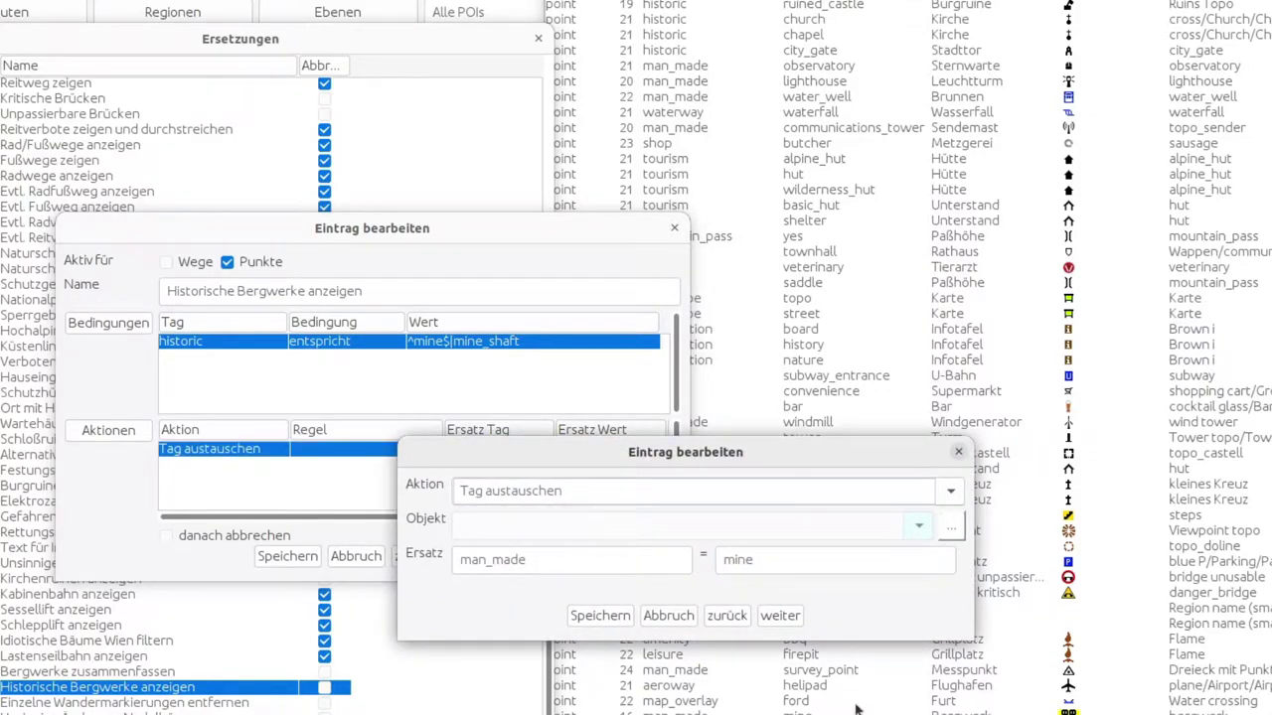
{"action": "left_click", "coordinate": [785, 563]}
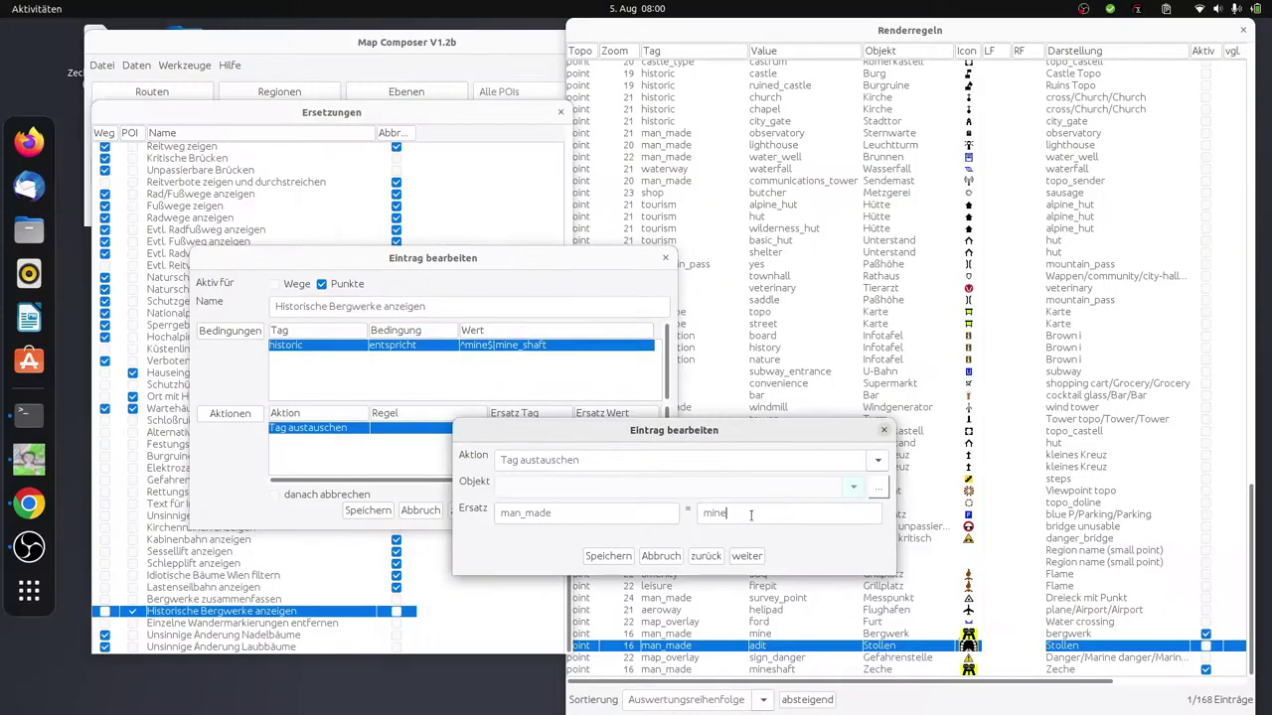
{"action": "type", "text": "shaft"}
{"action": "key", "text": "Return"}
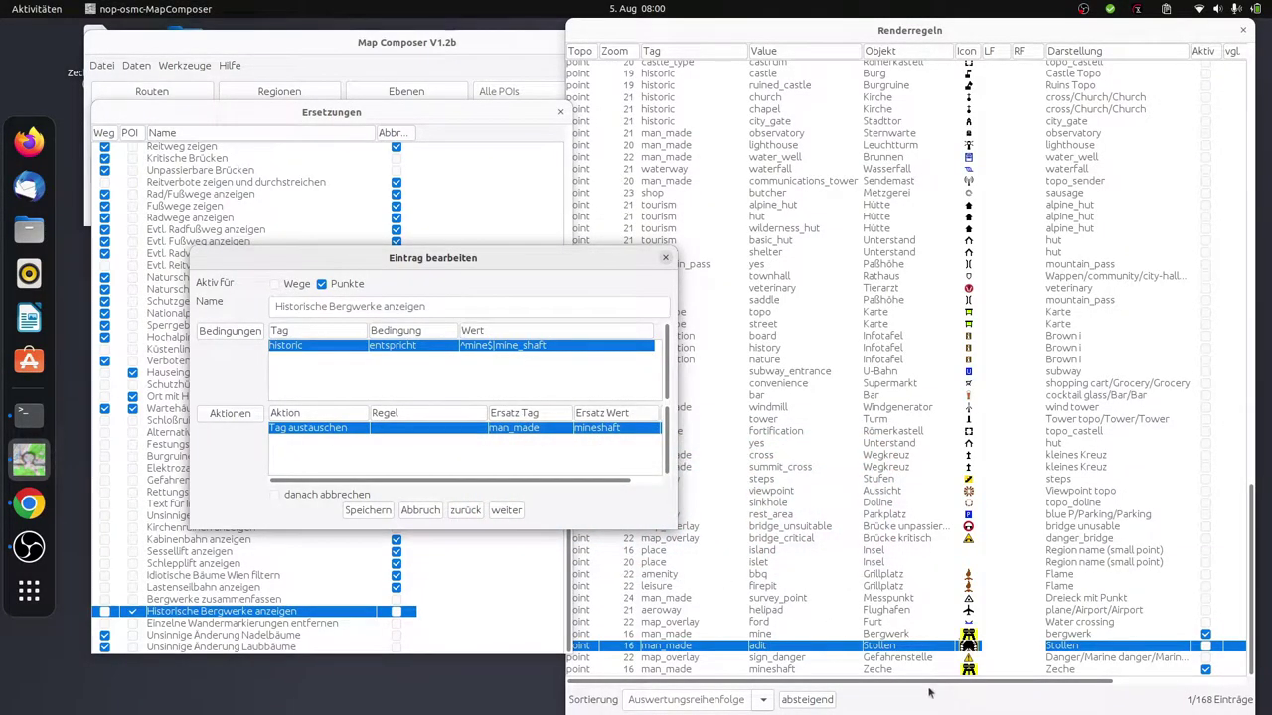
{"action": "left_click", "coordinate": [373, 511]}
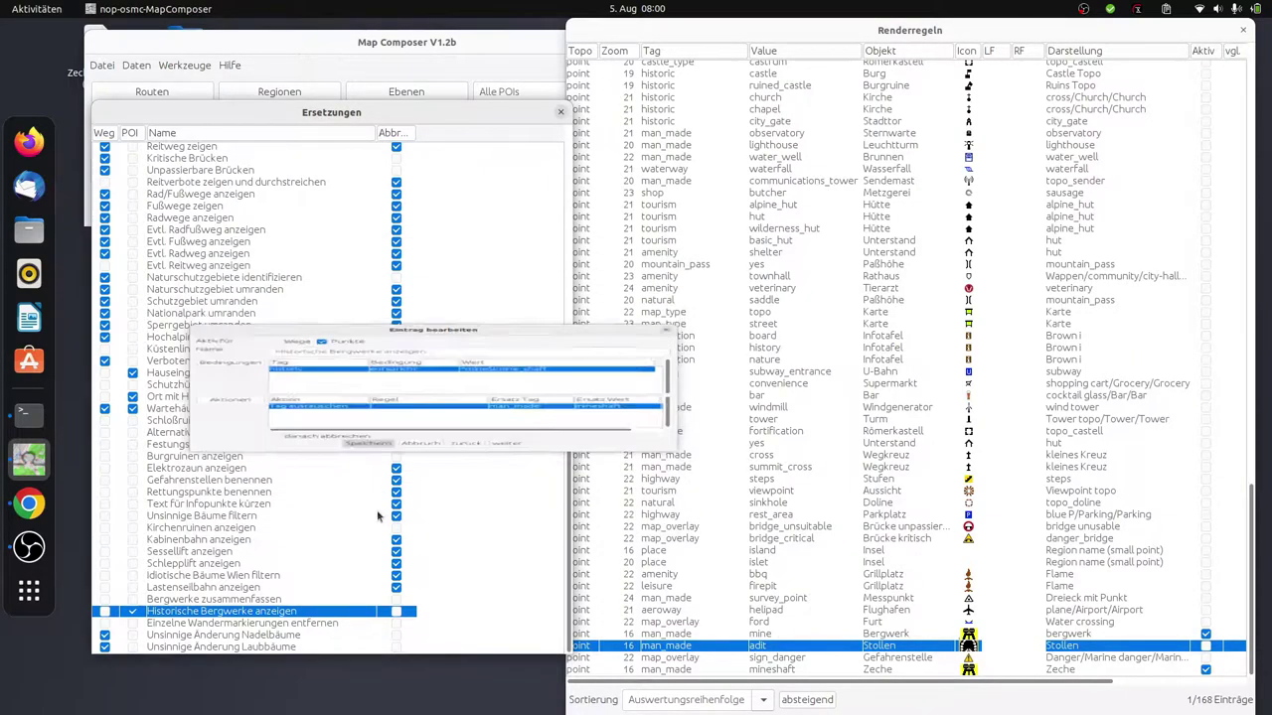
Step: Rename the replacement rule "Bergwerke zusammenfassen" as "historische Stollen anzeigen" and save it
{"action": "double_click", "coordinate": [234, 600]}
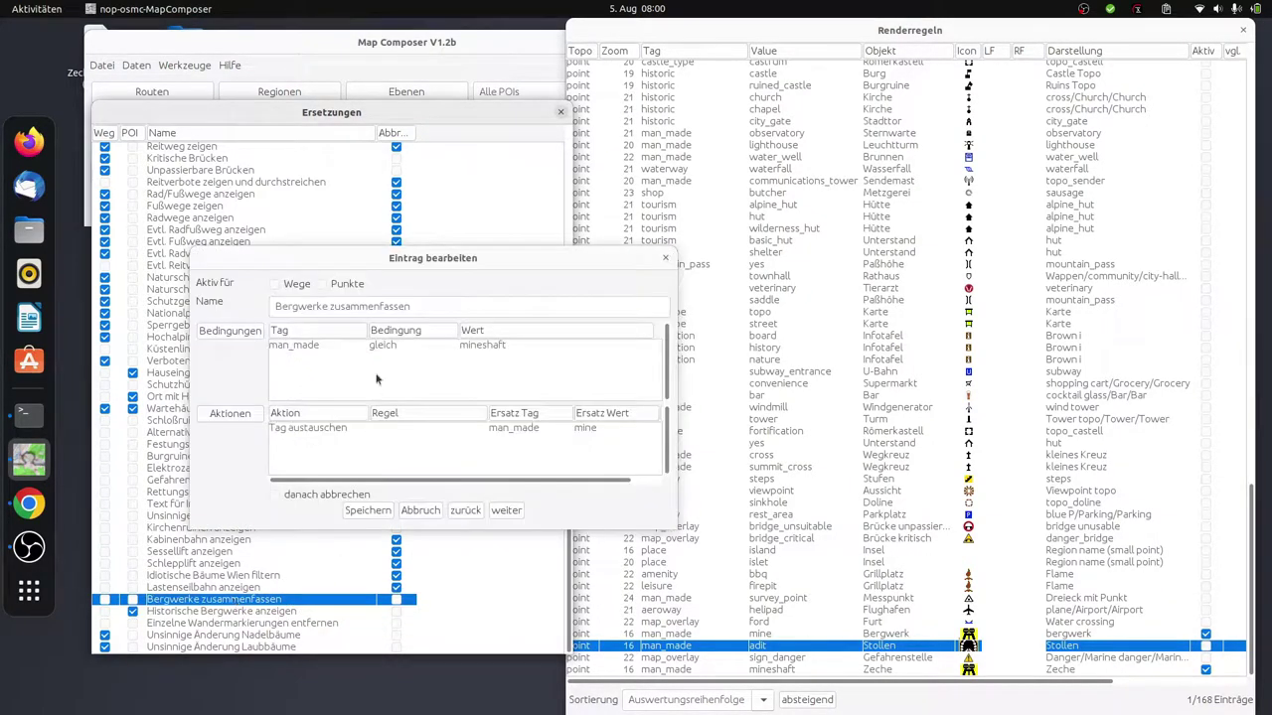
{"action": "triple_click", "coordinate": [446, 306]}
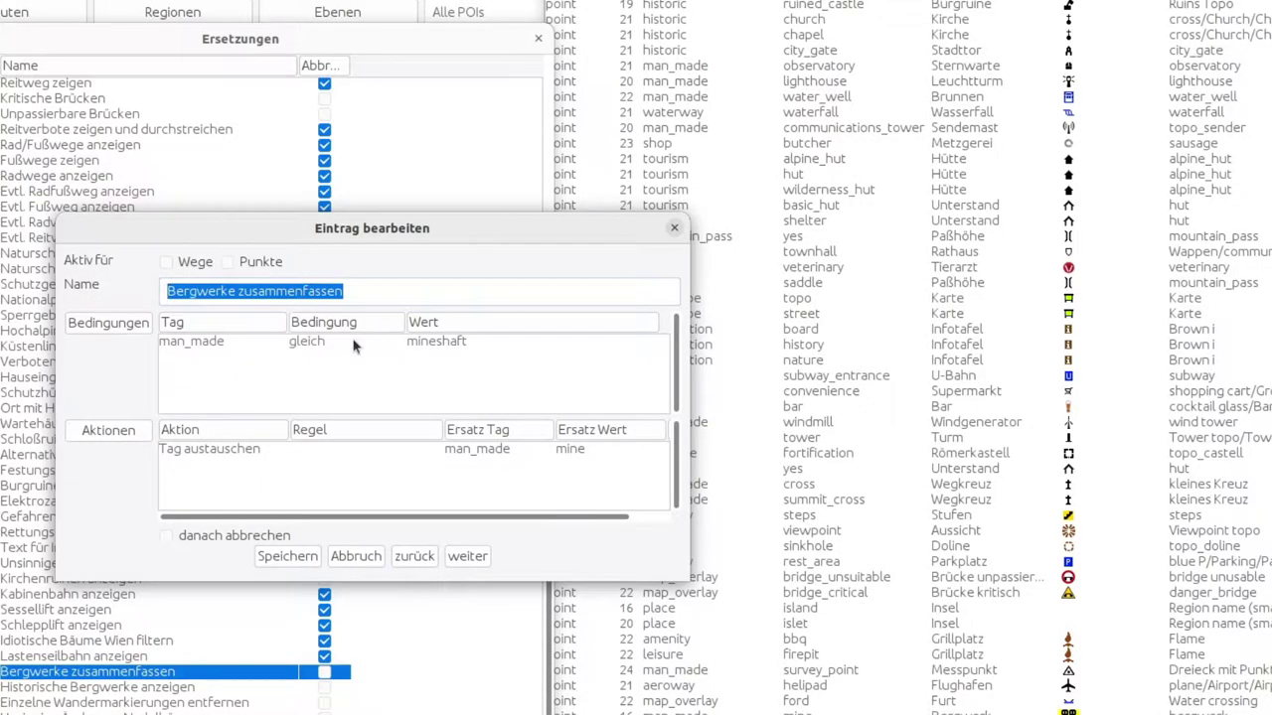
{"action": "type", "text": "historische"}
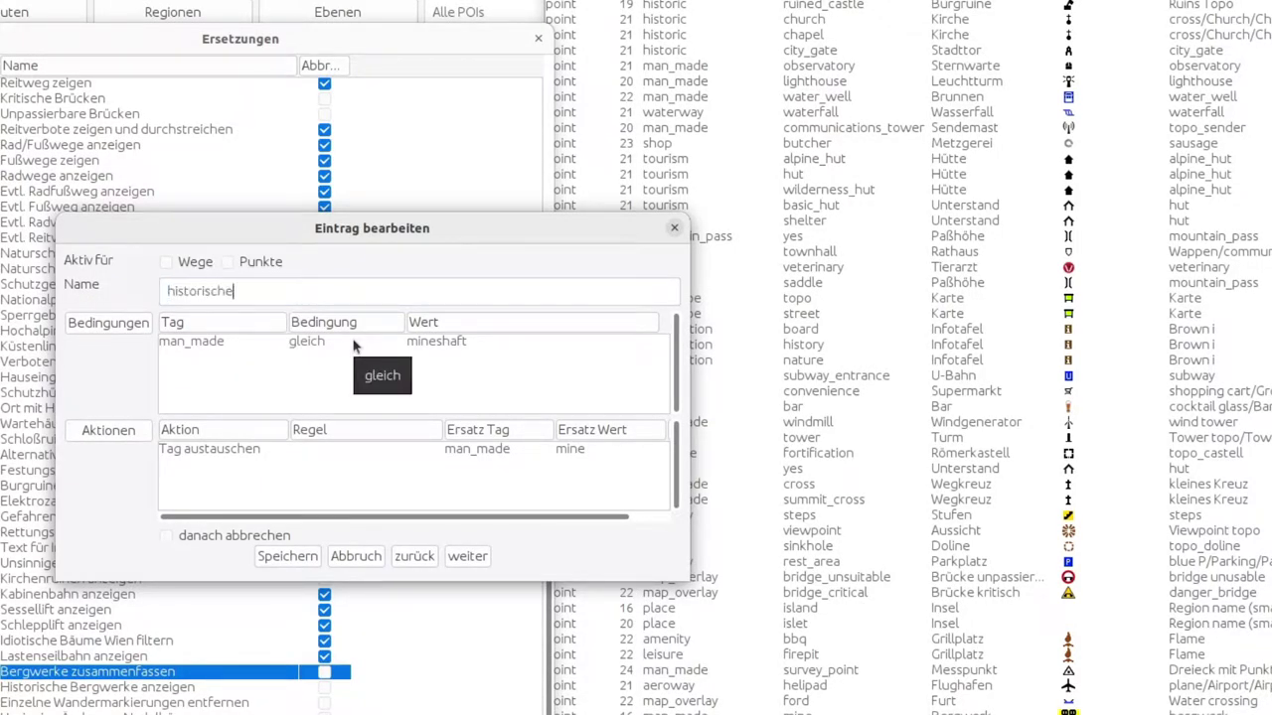
{"action": "type", "text": " Stollen"}
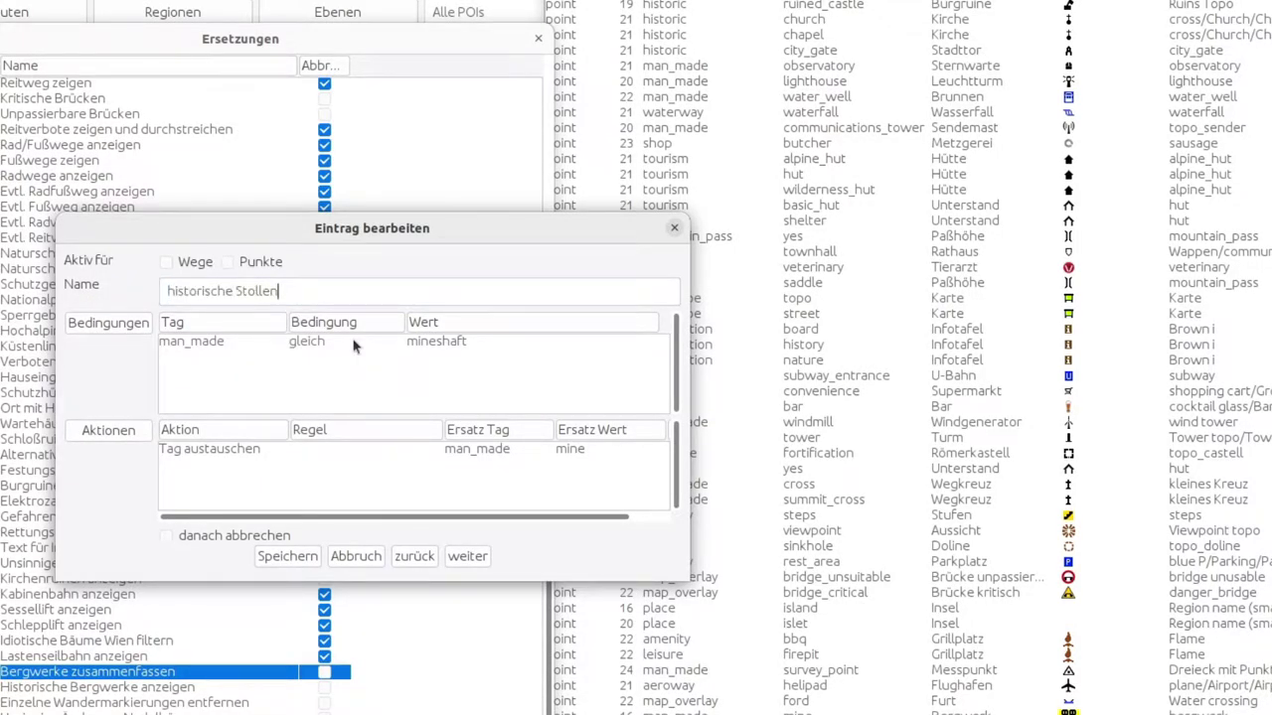
{"action": "type", "text": " anzeigen"}
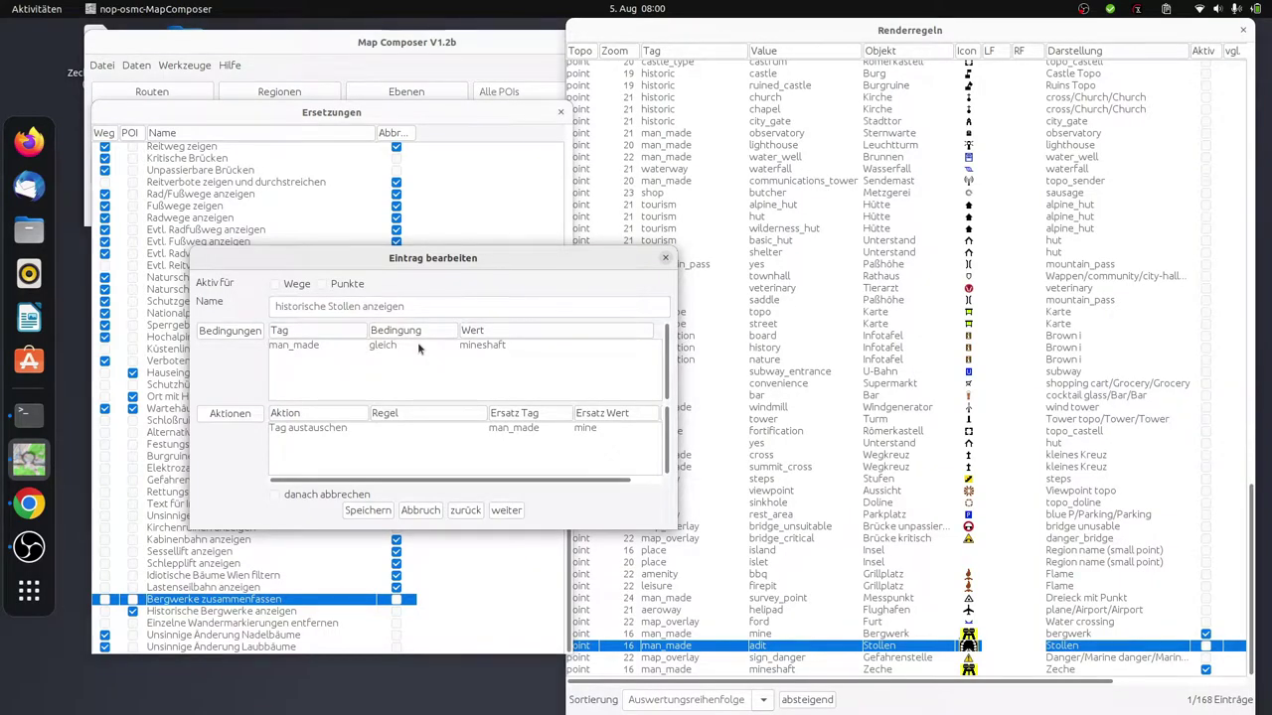
{"action": "key", "text": "Return"}
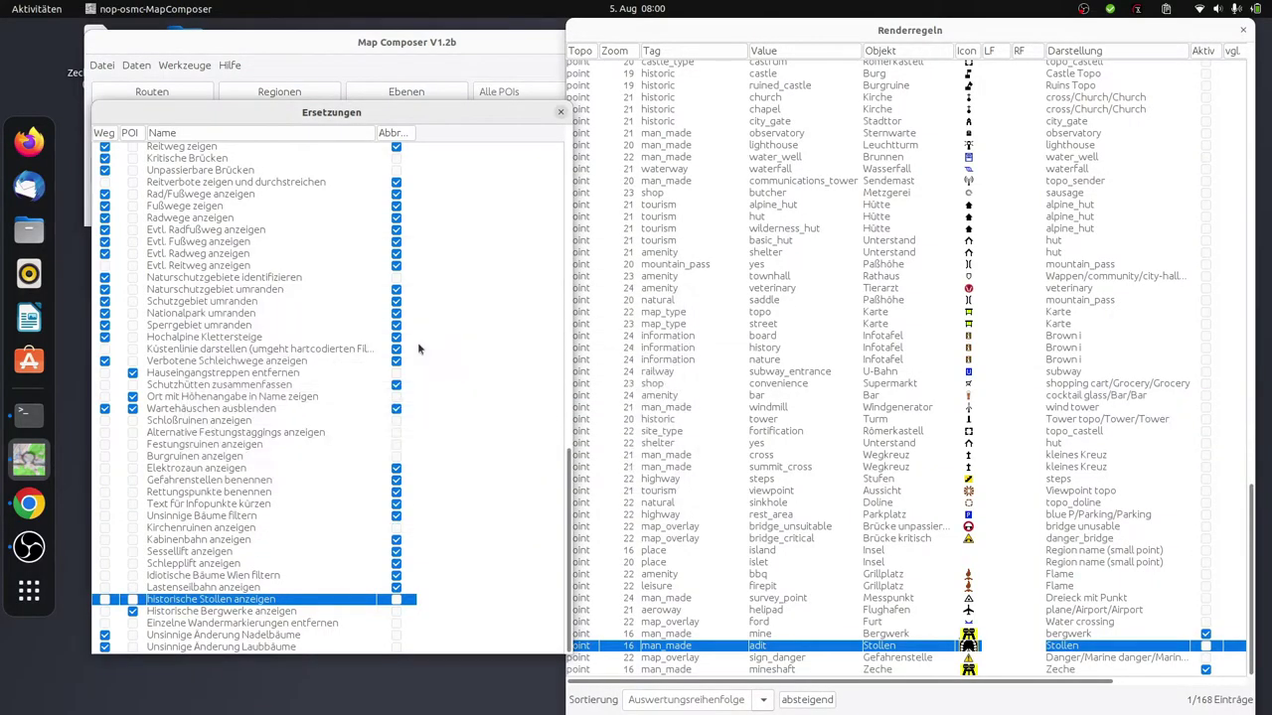
Step: Activate the rule "historische Stollen anzeigen" for Punkte and set its condition to historic gleich adit
{"action": "double_click", "coordinate": [231, 590]}
{"action": "left_click", "coordinate": [665, 258]}
{"action": "double_click", "coordinate": [229, 599]}
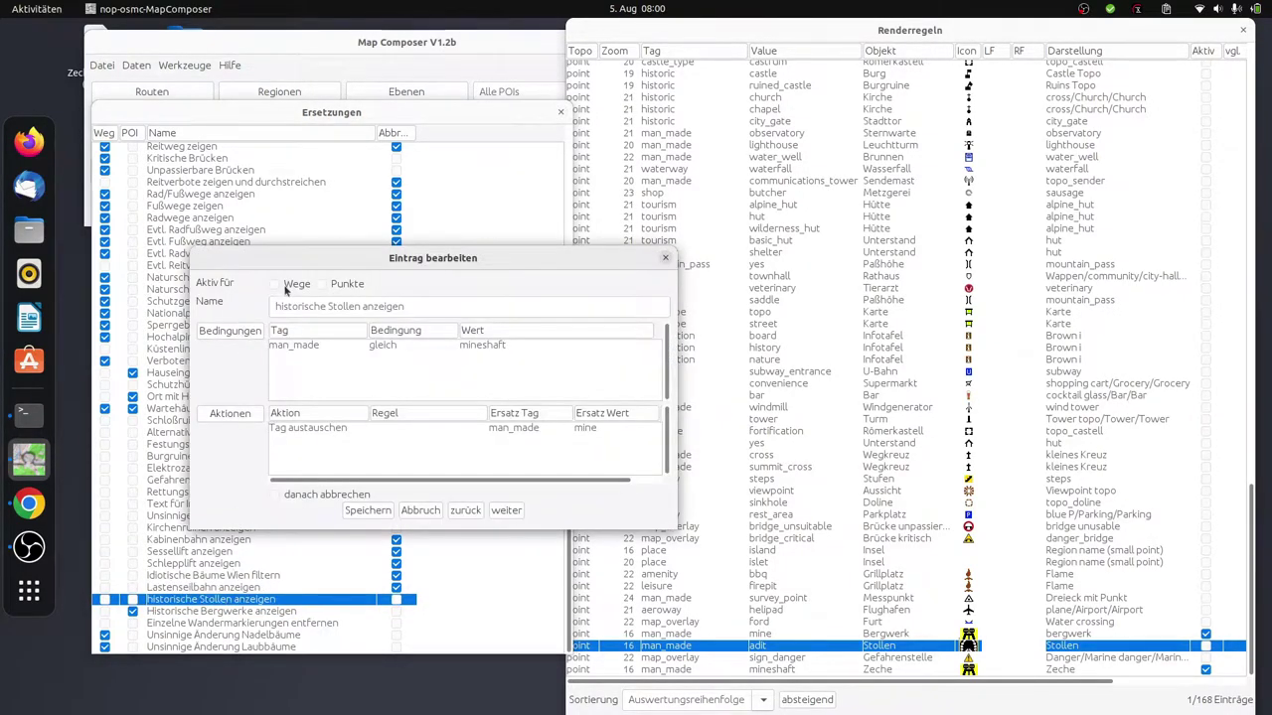
{"action": "left_click", "coordinate": [325, 286]}
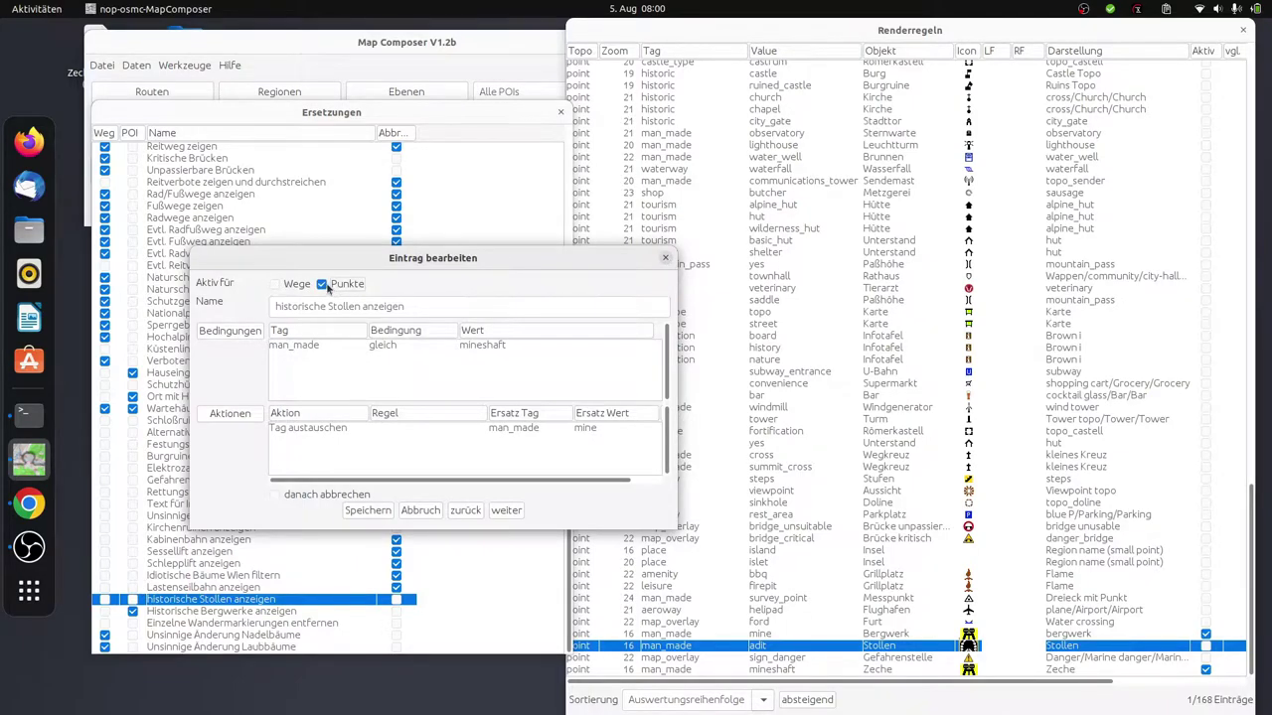
{"action": "double_click", "coordinate": [346, 346]}
{"action": "type", "text": "historic"}
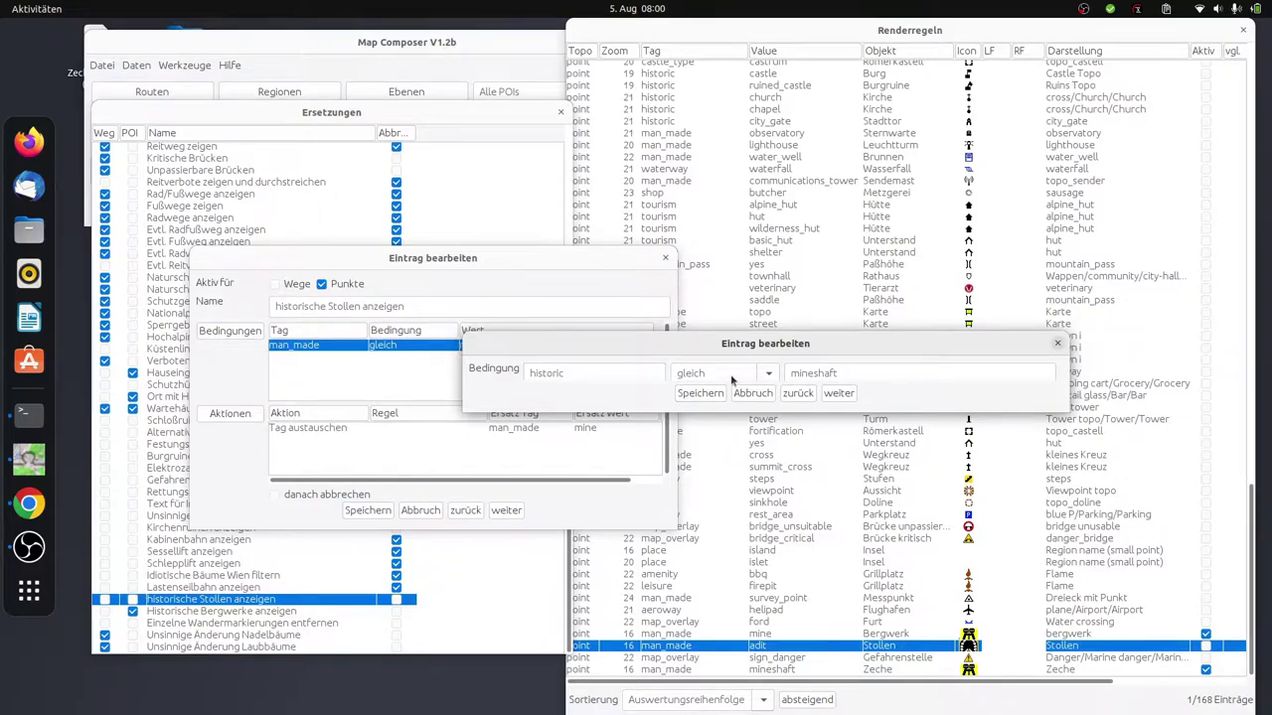
{"action": "double_click", "coordinate": [844, 372]}
{"action": "type", "text": "adit"}
{"action": "left_click", "coordinate": [701, 392]}
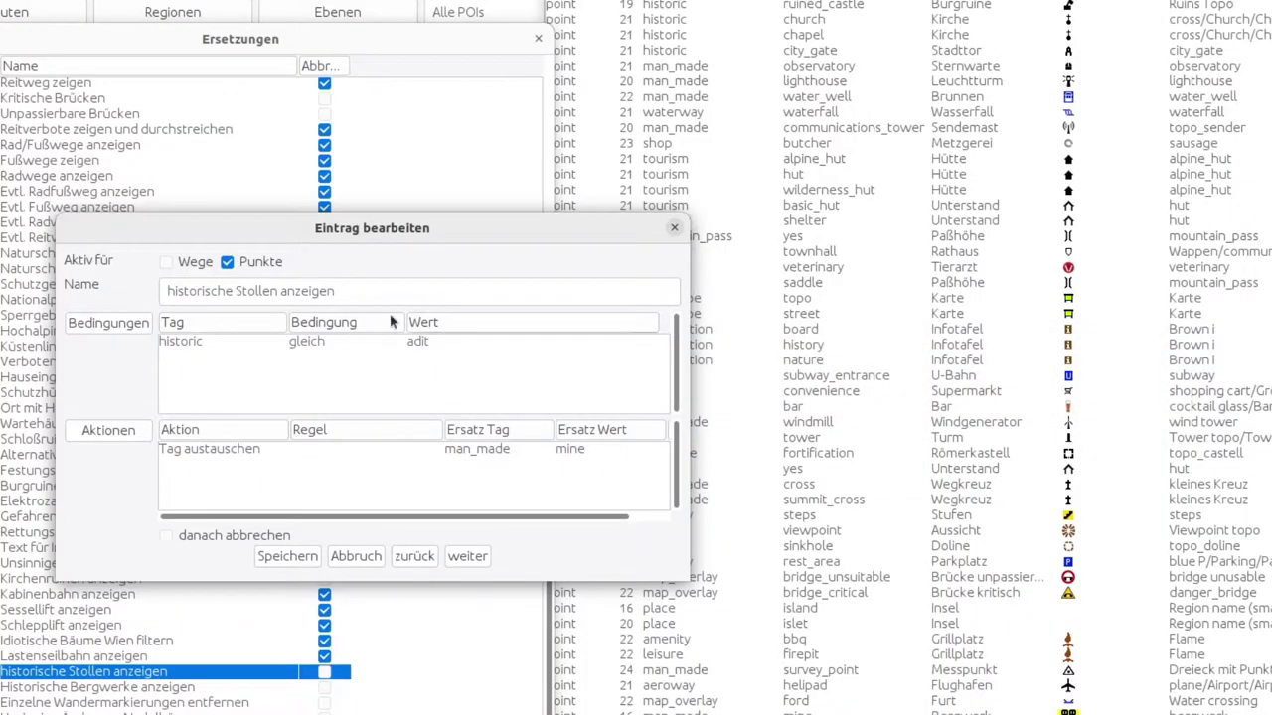
Step: Set the Tag austauschen action of "historische Stollen anzeigen" to man_made = adit and save the rule
{"action": "double_click", "coordinate": [231, 452]}
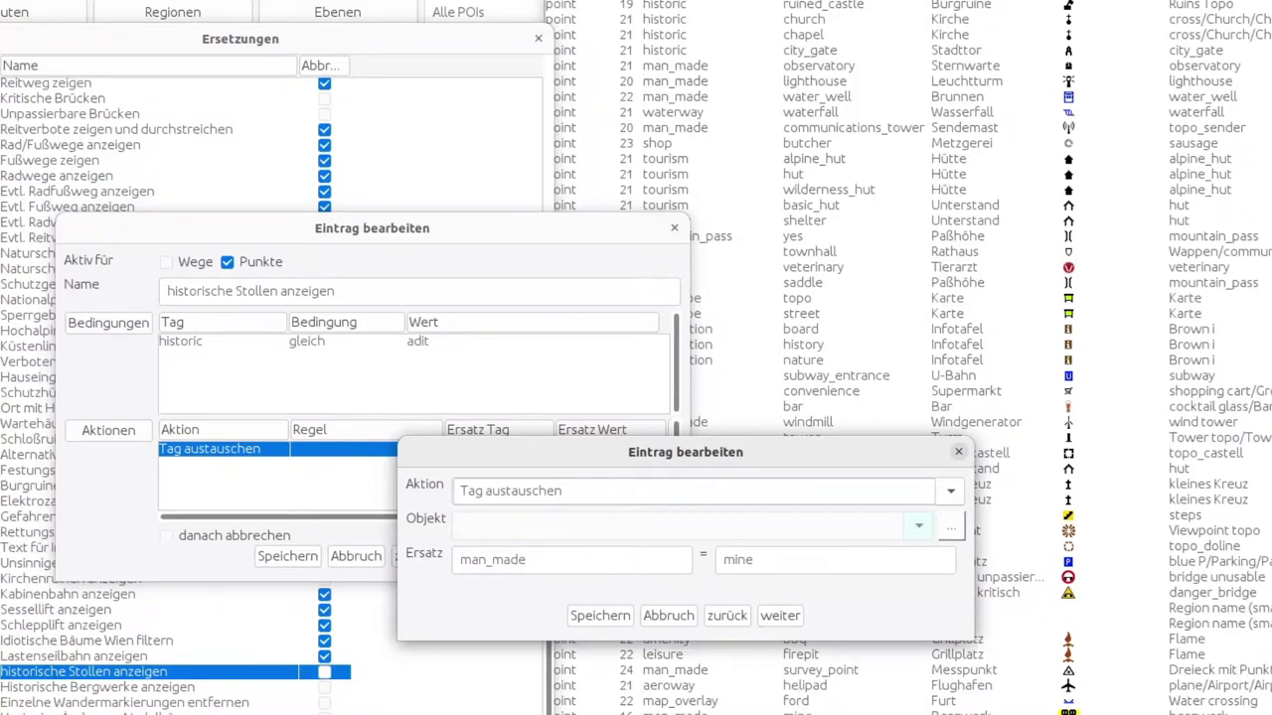
{"action": "key", "text": "ctrl+a"}
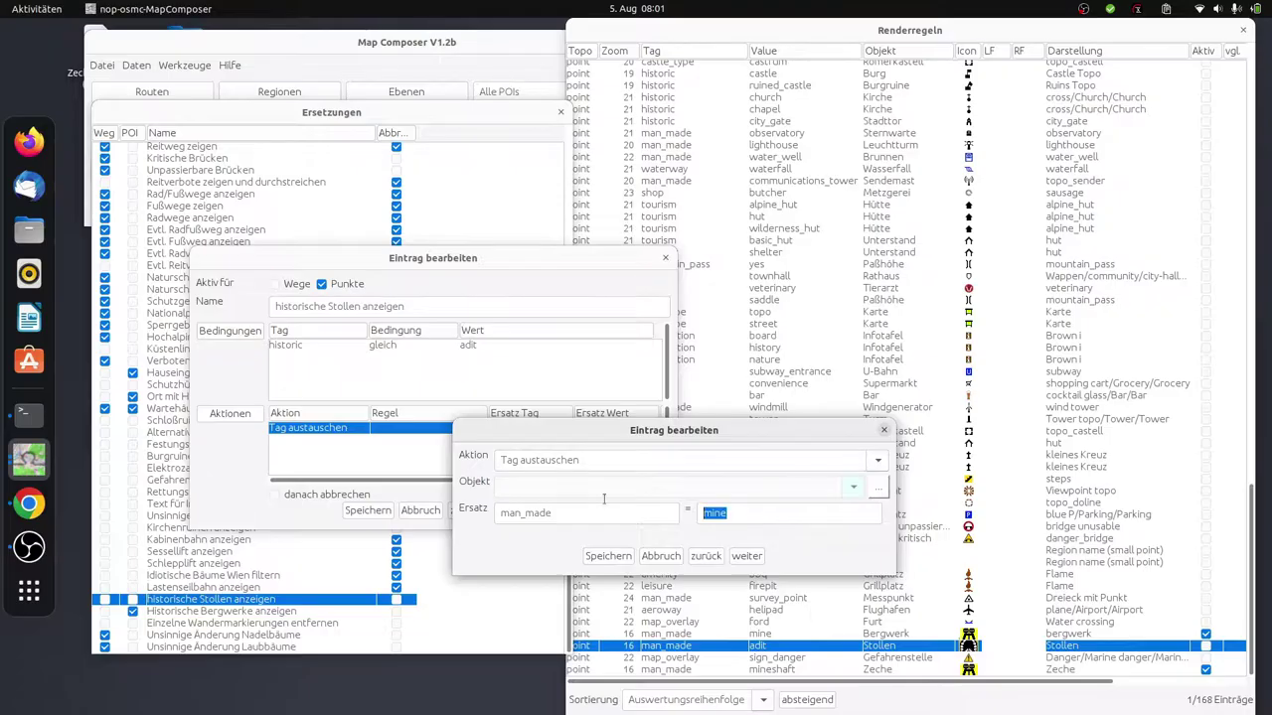
{"action": "type", "text": "adit"}
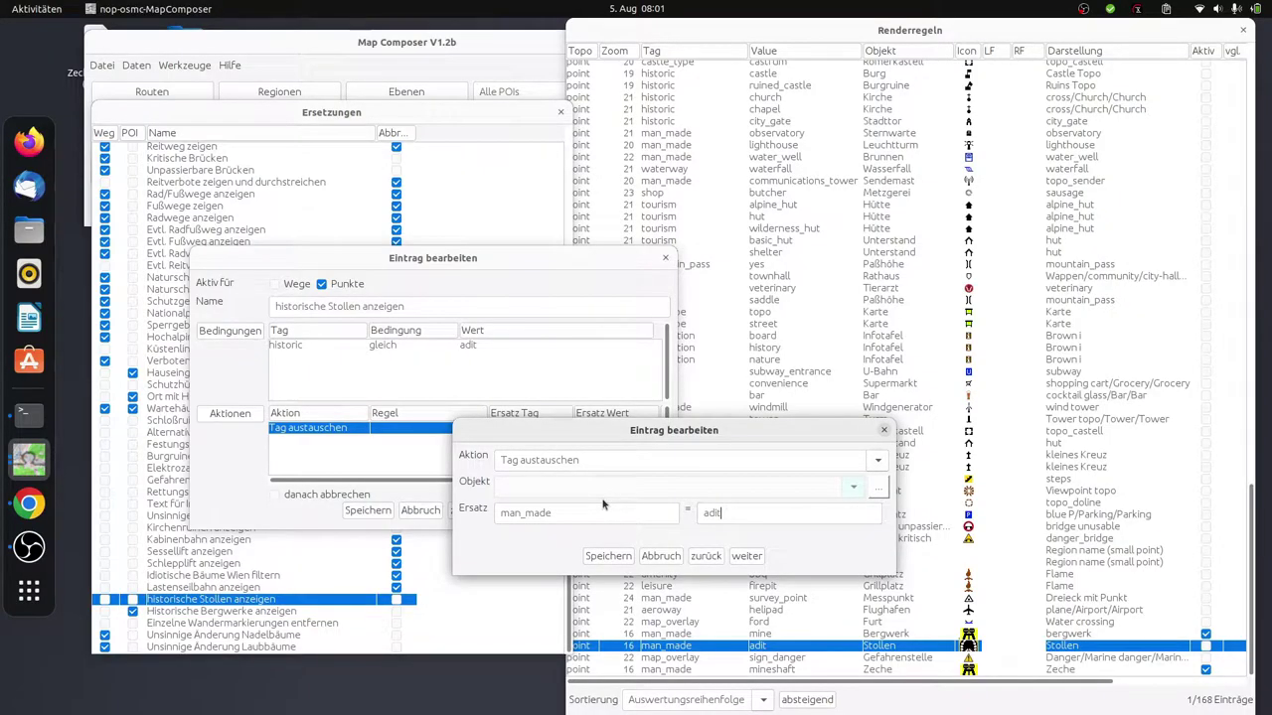
{"action": "left_click", "coordinate": [608, 557]}
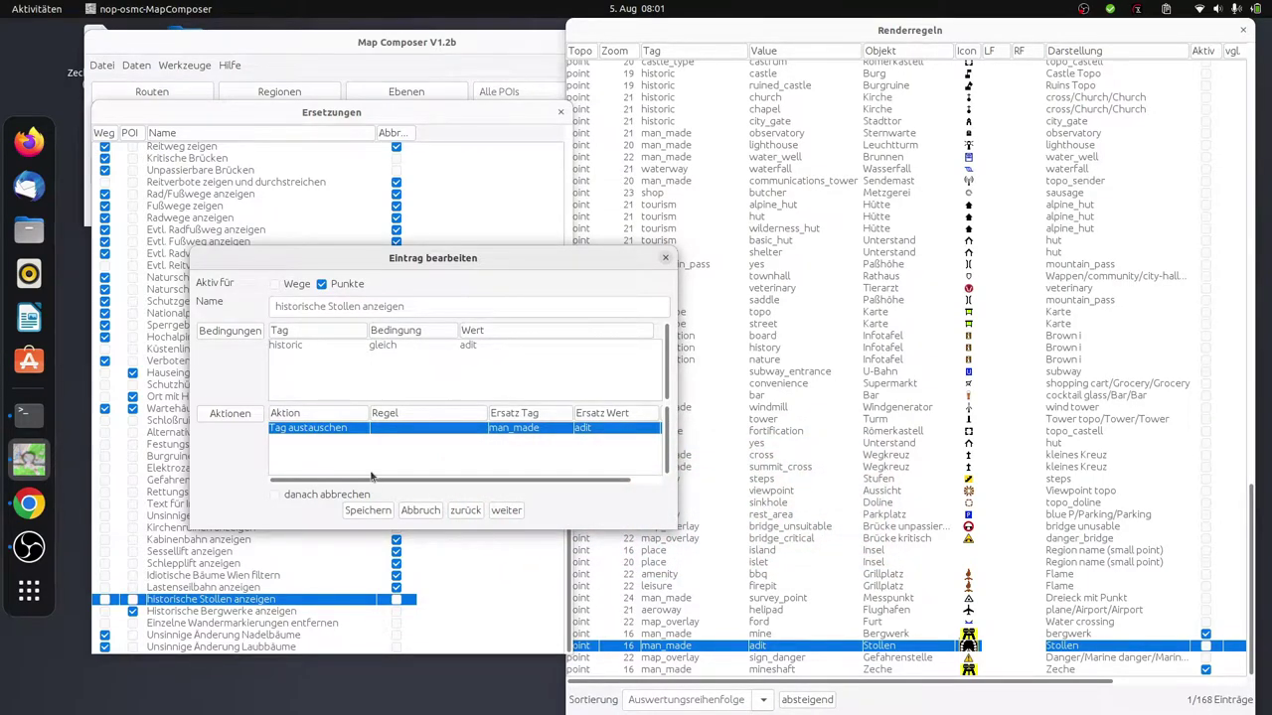
{"action": "left_click", "coordinate": [368, 510]}
Step: Review the conditions and replacement tags of the rules "historische Stollen anzeigen" and "Historische Bergwerke anzeigen"
{"action": "double_click", "coordinate": [225, 604]}
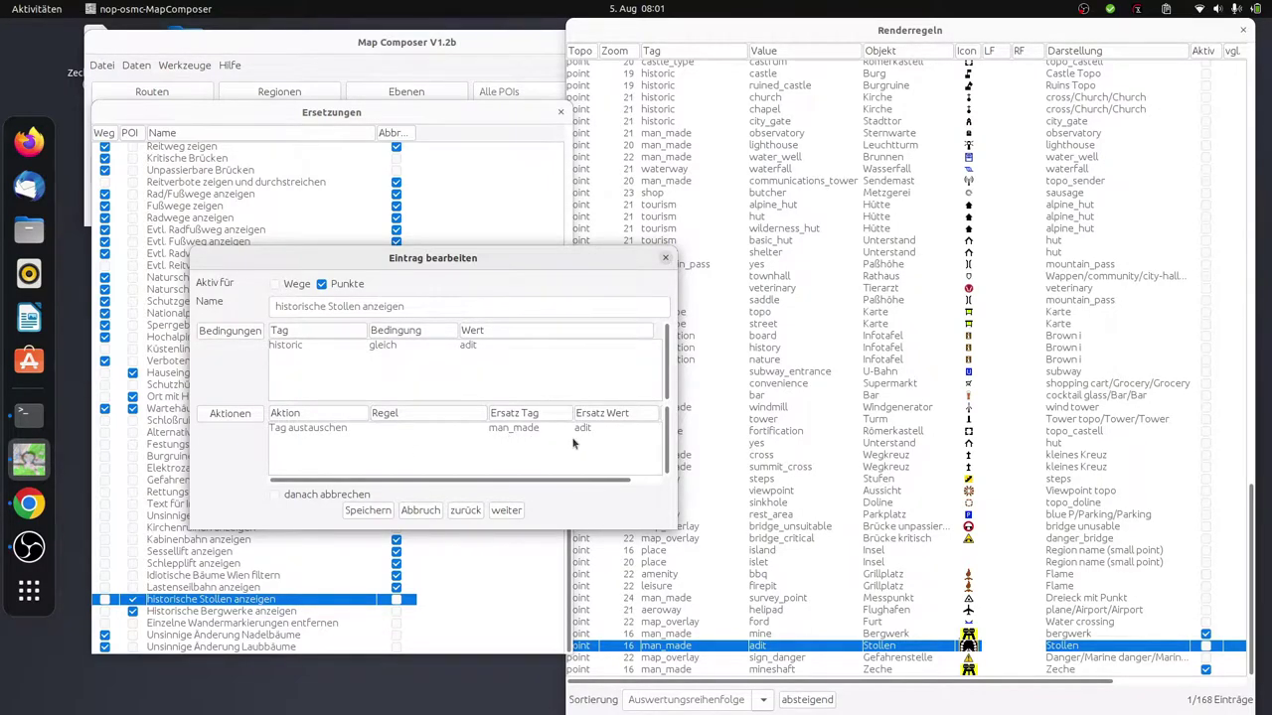
{"action": "left_click", "coordinate": [383, 510]}
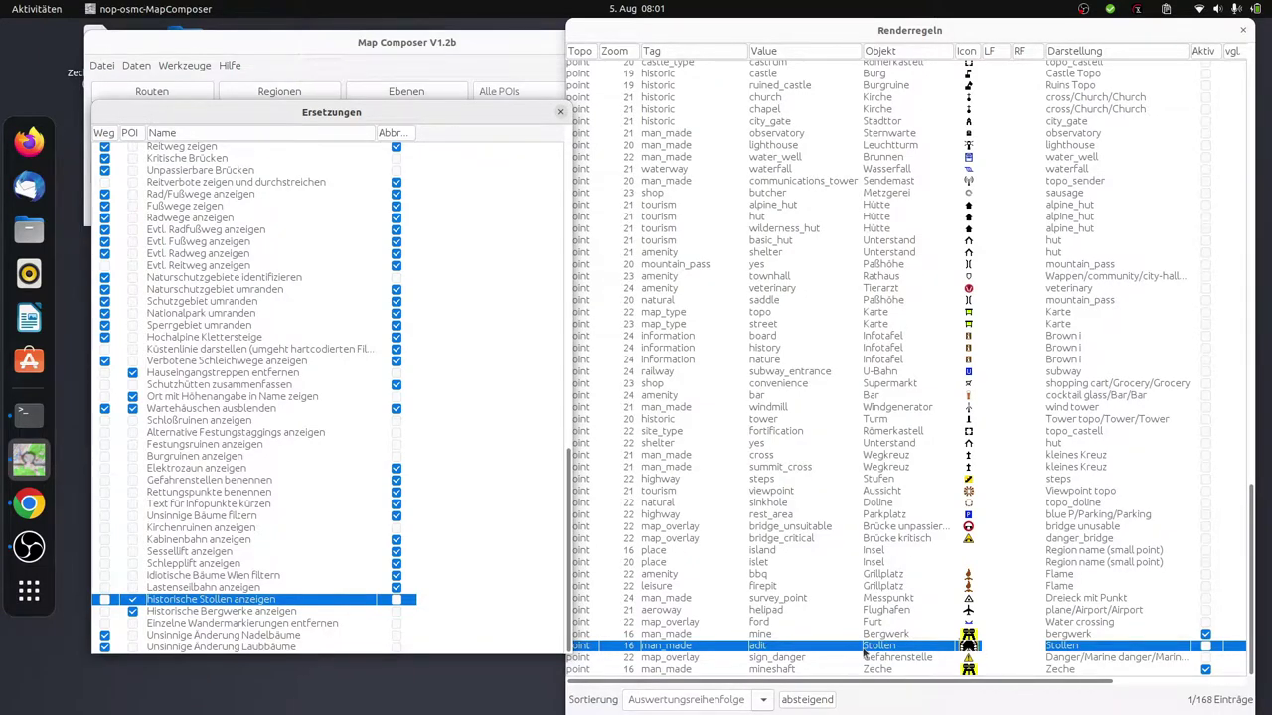
{"action": "double_click", "coordinate": [215, 612]}
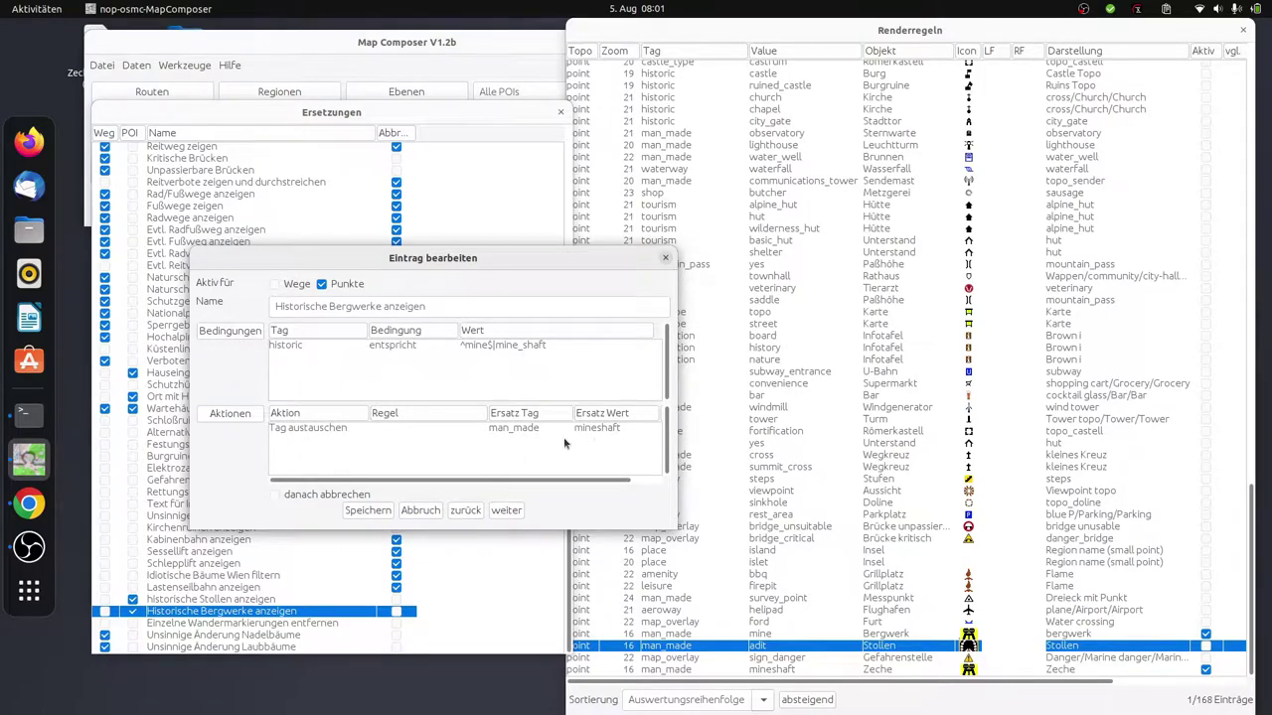
{"action": "left_click", "coordinate": [384, 511]}
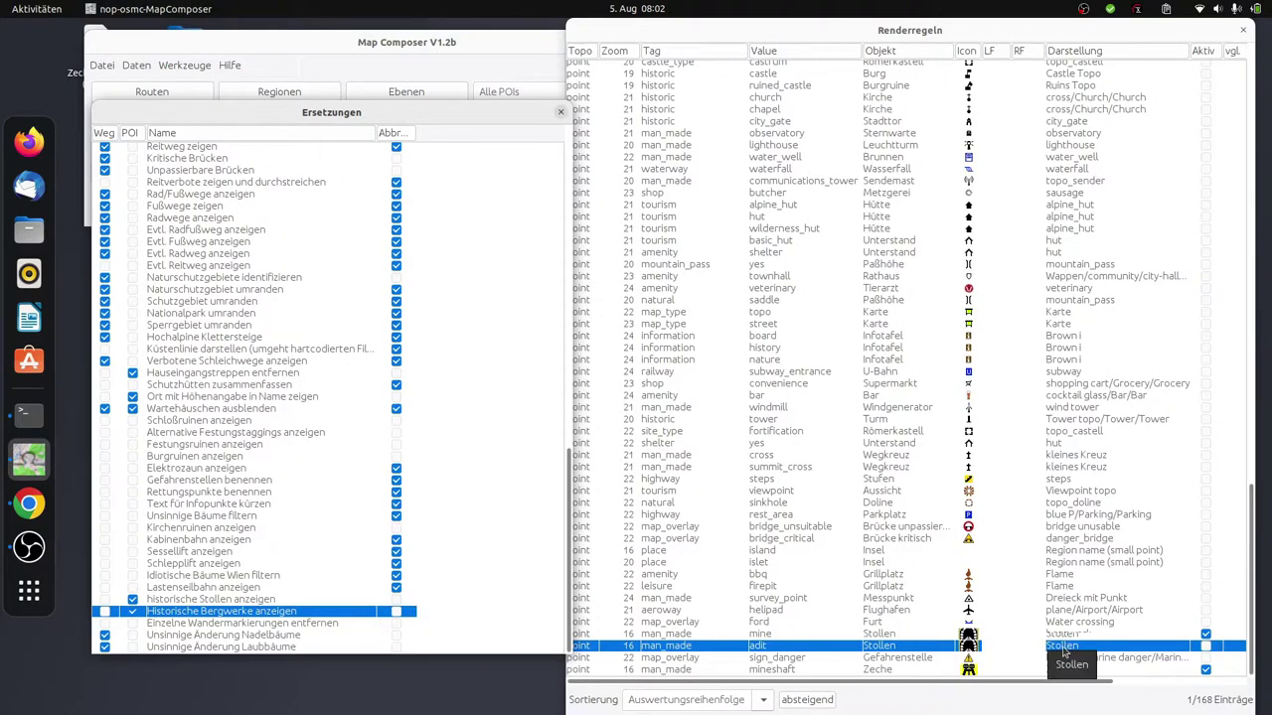
Step: Open the map object entry of the man_made = mine render rule and set its Darstellung and graphic name to Stollen1
{"action": "left_click", "coordinate": [772, 635]}
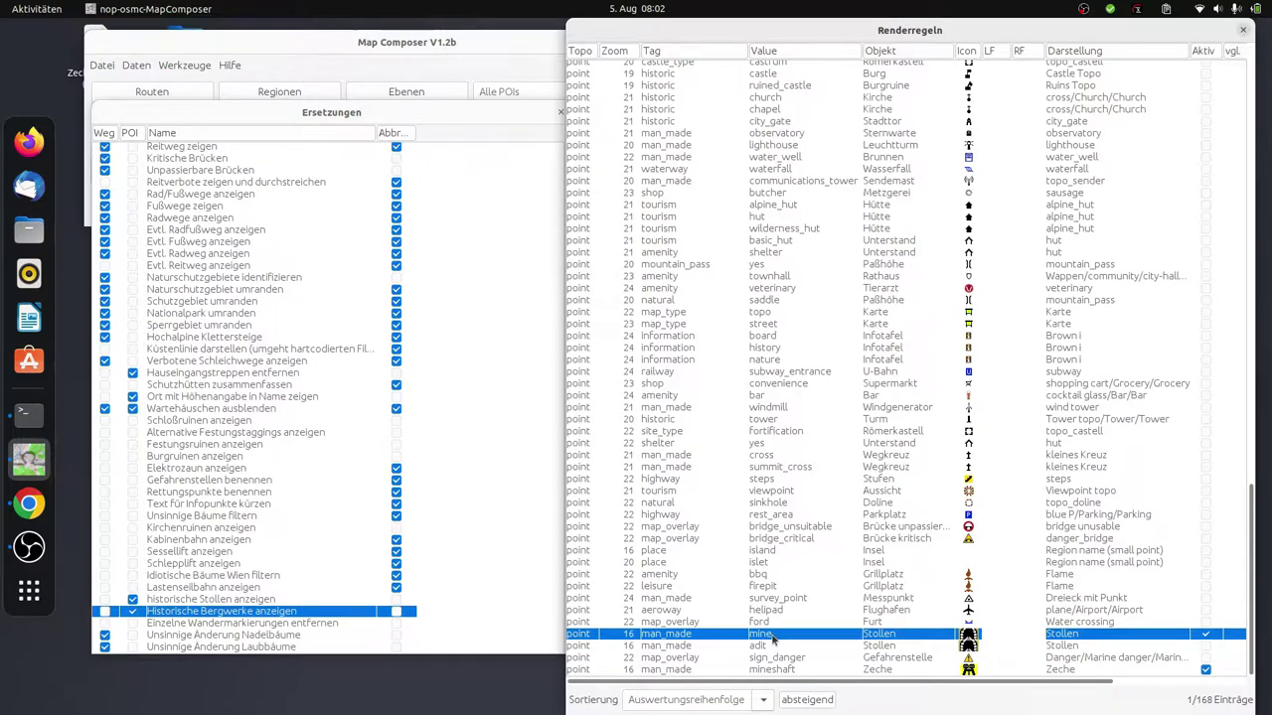
{"action": "double_click", "coordinate": [833, 637]}
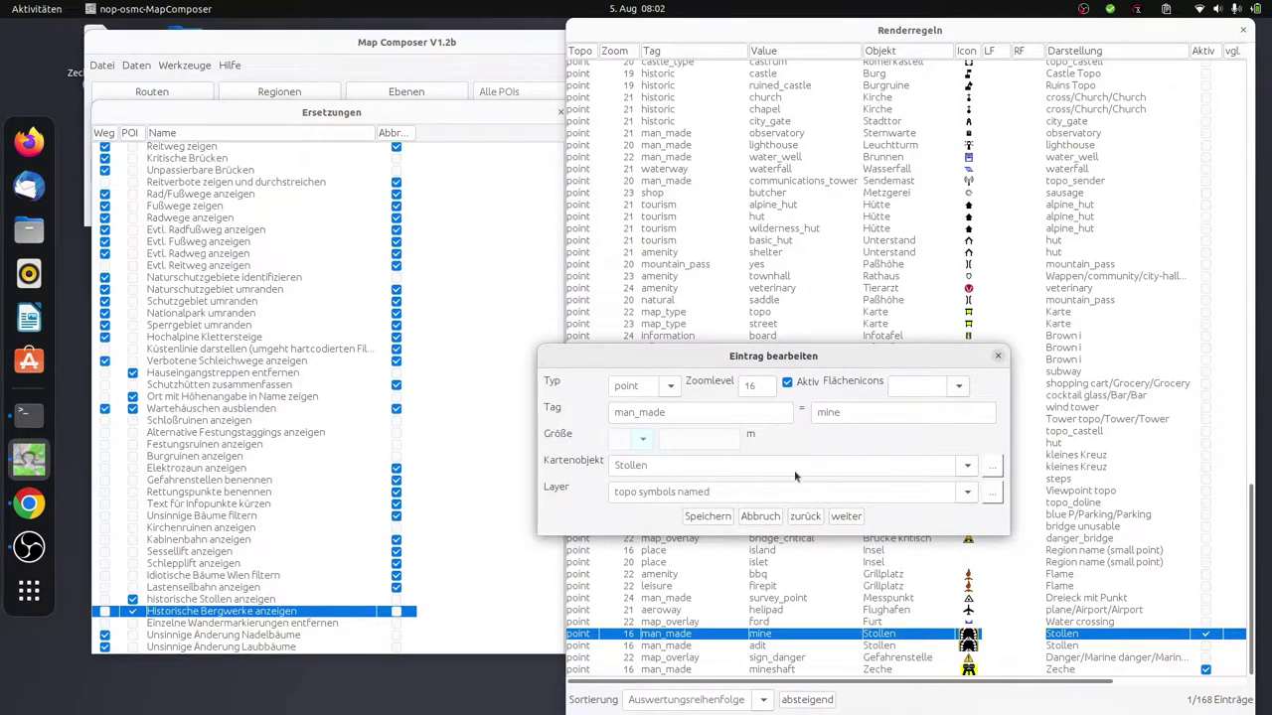
{"action": "left_click", "coordinate": [996, 357]}
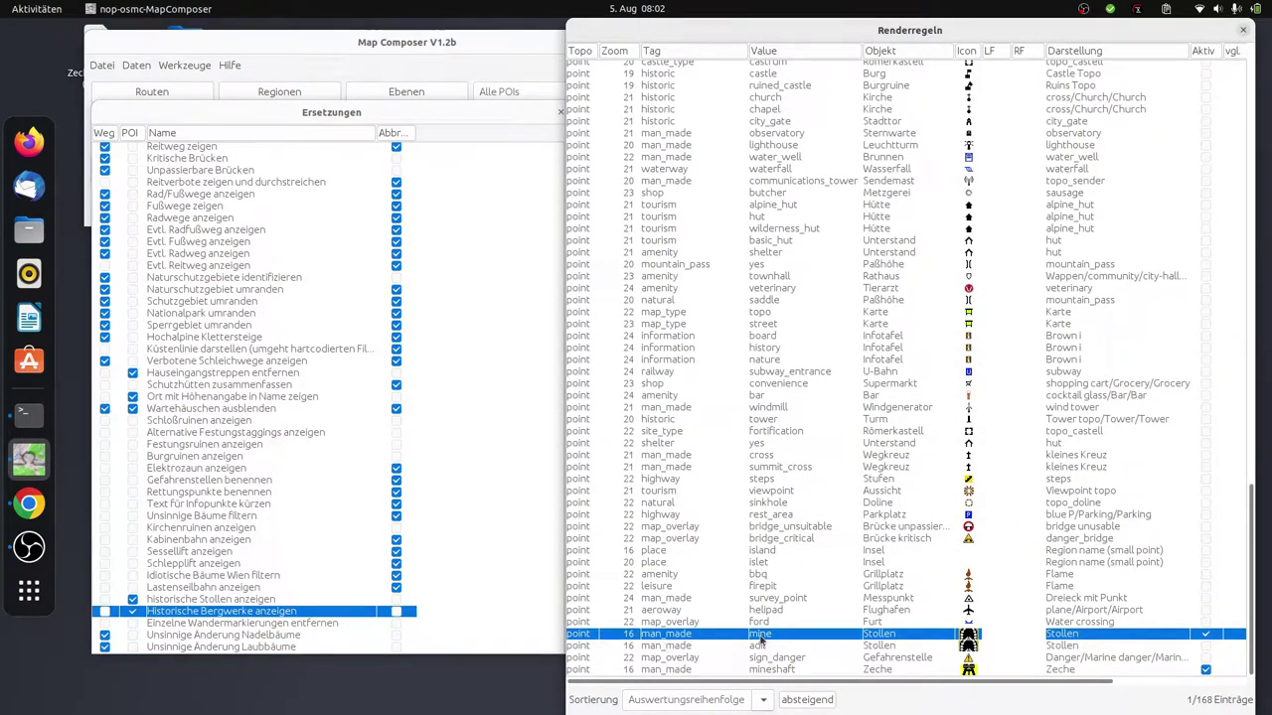
{"action": "double_click", "coordinate": [878, 636]}
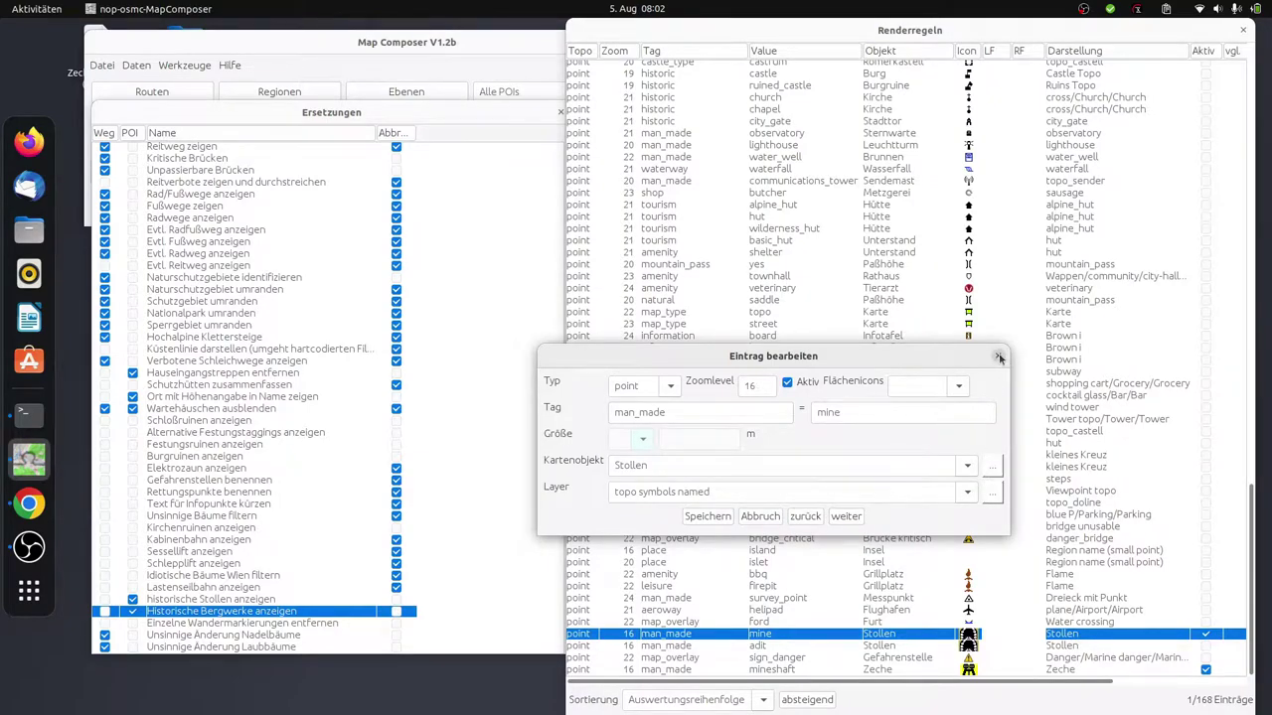
{"action": "left_click", "coordinate": [992, 467]}
{"action": "type", "text": "2"}
{"action": "key", "text": "BackSpace"}
{"action": "type", "text": "1"}
{"action": "left_click_drag", "start_coordinate": [763, 427], "coordinate": [756, 427]}
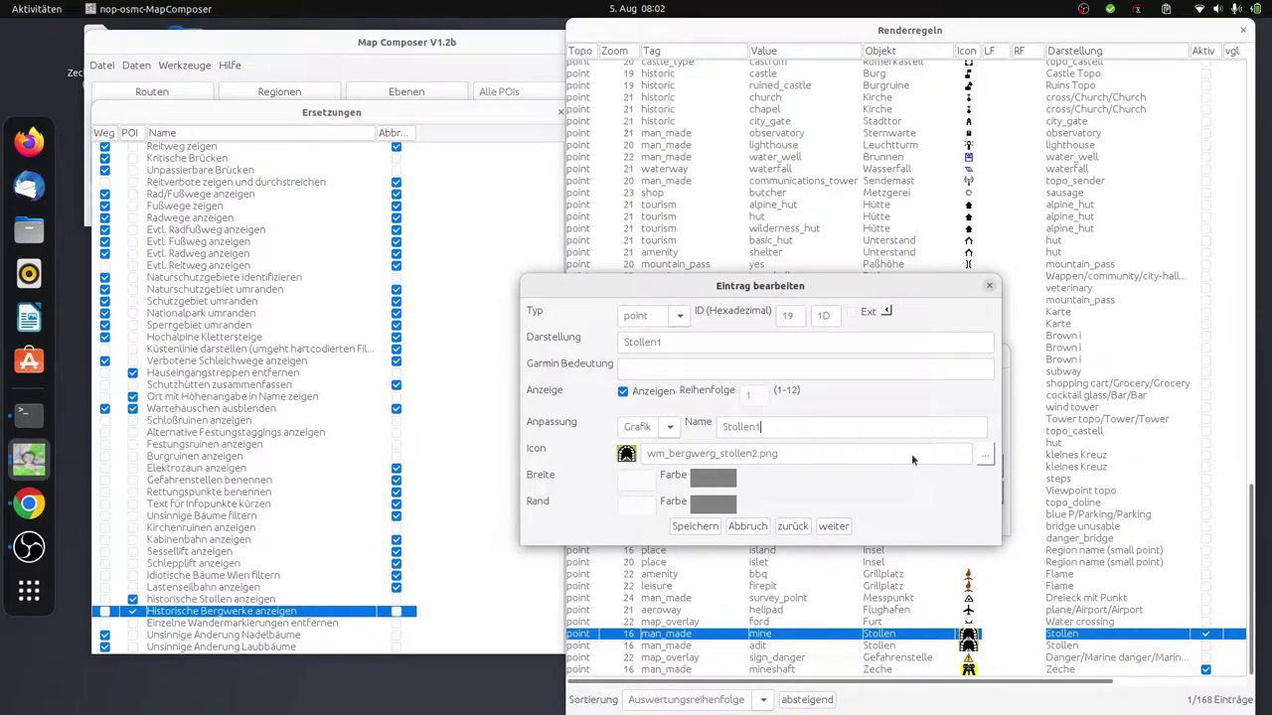
Step: Assign the icon file wm_bergwerg_stollen1.png to the Stollen1 entry and save it
{"action": "left_click", "coordinate": [982, 456]}
{"action": "left_click_drag", "start_coordinate": [1118, 407], "coordinate": [1121, 452]}
{"action": "left_click", "coordinate": [1075, 449]}
{"action": "left_click", "coordinate": [1083, 410]}
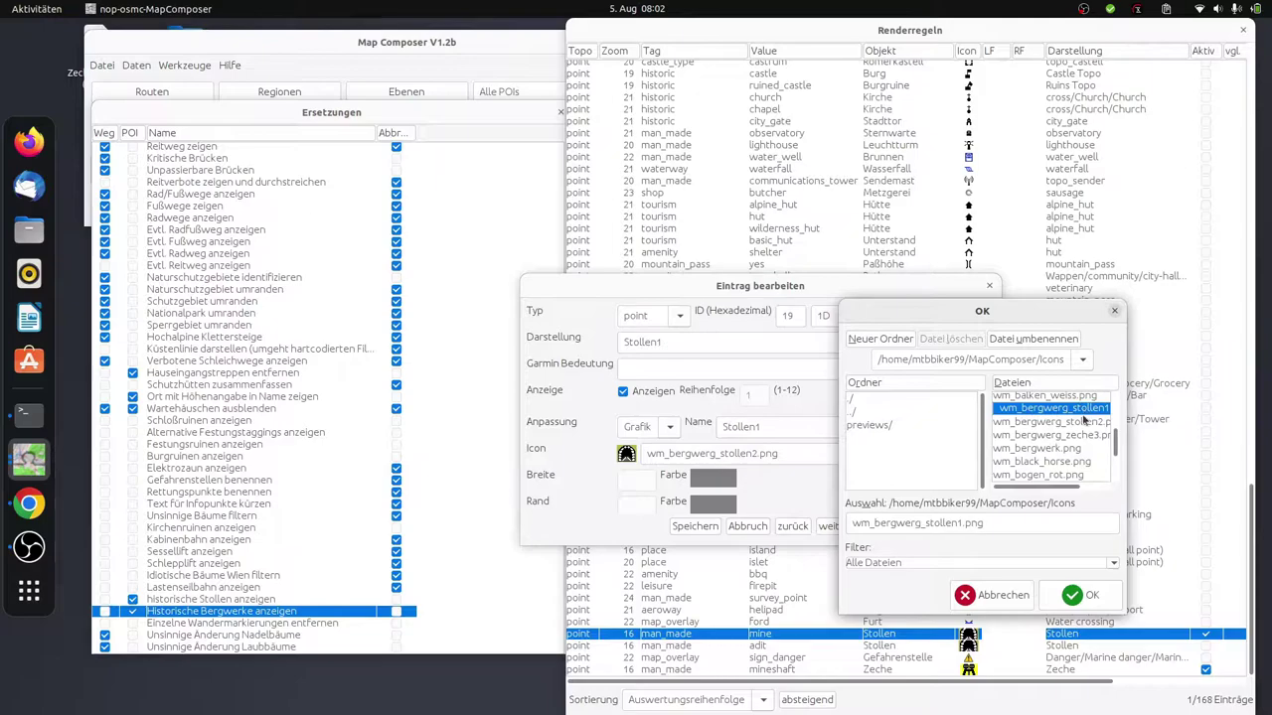
{"action": "left_click", "coordinate": [1072, 596]}
{"action": "left_click", "coordinate": [693, 527]}
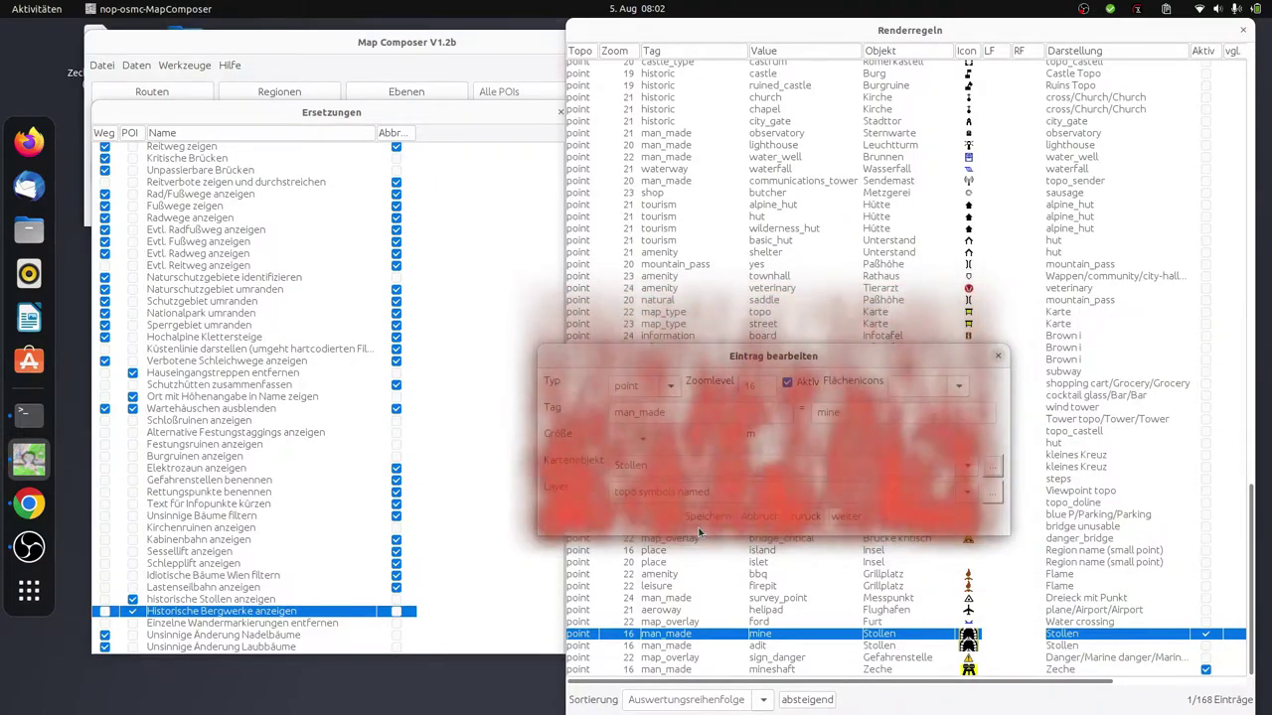
Step: Select Stollen as the Kartenobjekt of the man_made = mine render rule and save the rule
{"action": "left_click", "coordinate": [967, 467]}
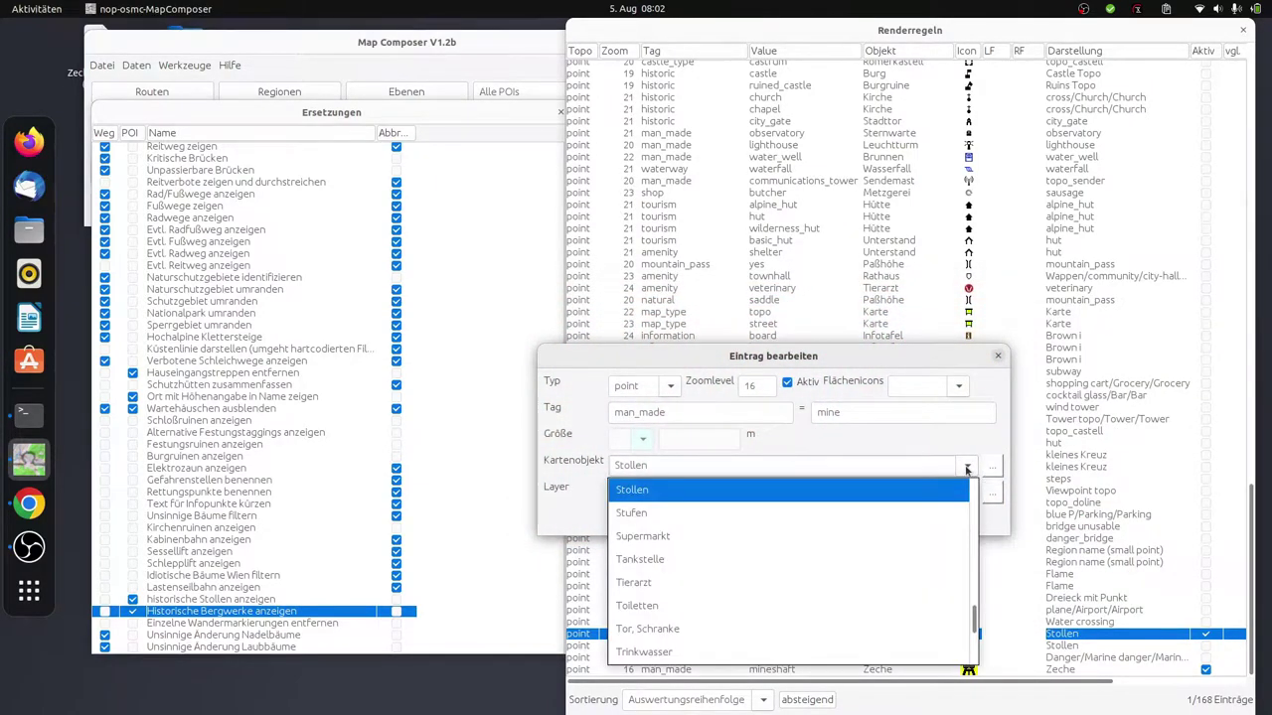
{"action": "scroll", "coordinate": [746, 500], "scroll_direction": "up", "scroll_amount": 2}
{"action": "scroll", "coordinate": [743, 503], "scroll_direction": "down", "scroll_amount": 2}
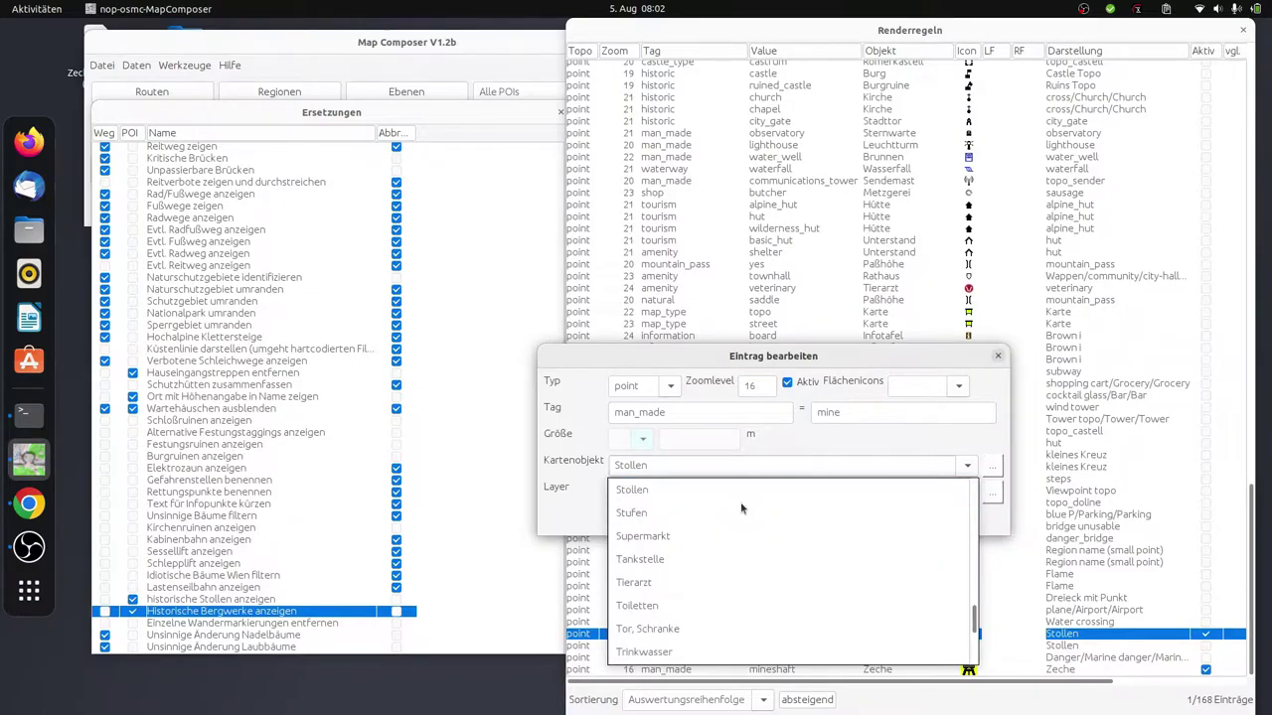
{"action": "left_click", "coordinate": [686, 492]}
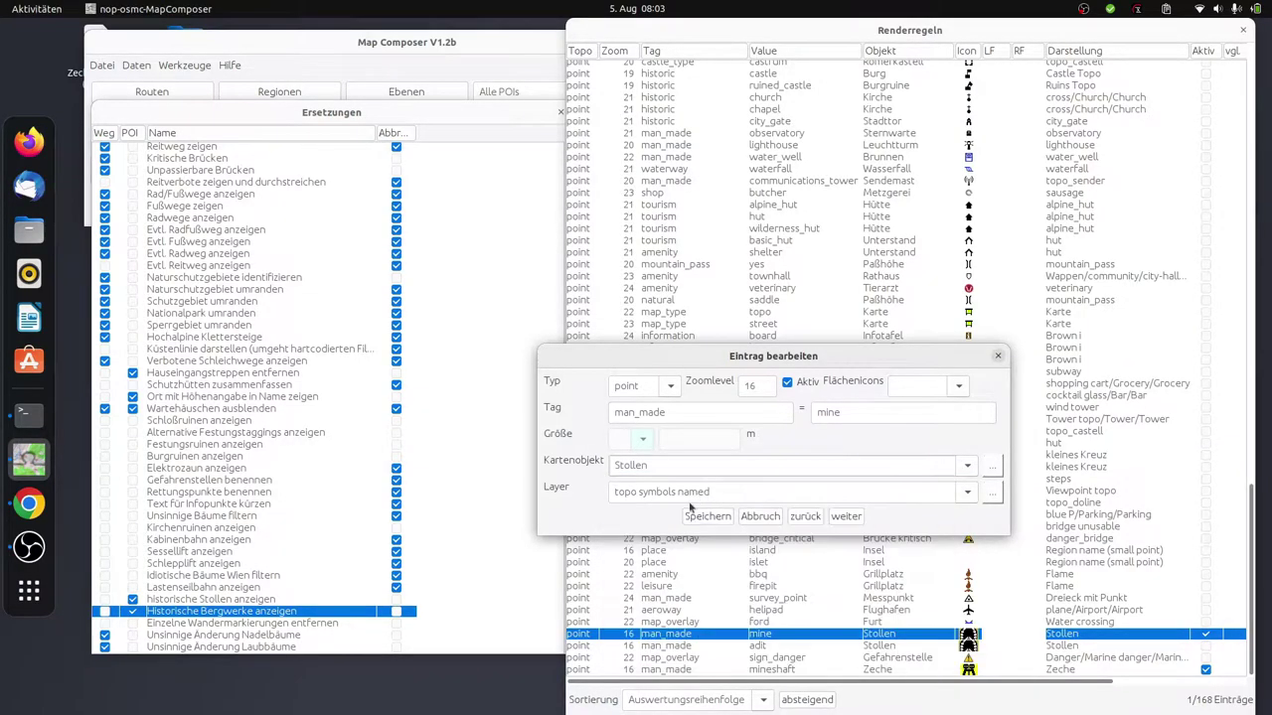
{"action": "left_click", "coordinate": [701, 514]}
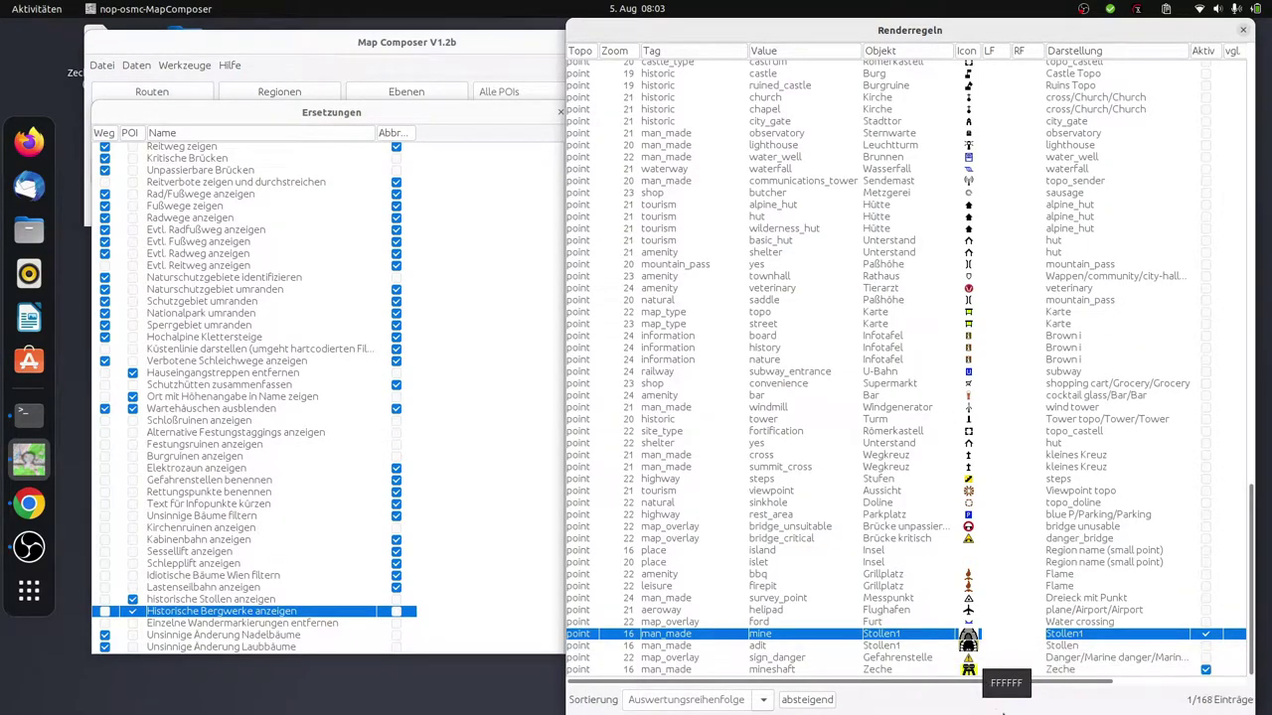
Step: Review the render rules for adit, sign_danger and mineshaft, checking their objects, icons and active state
{"action": "left_click", "coordinate": [818, 646]}
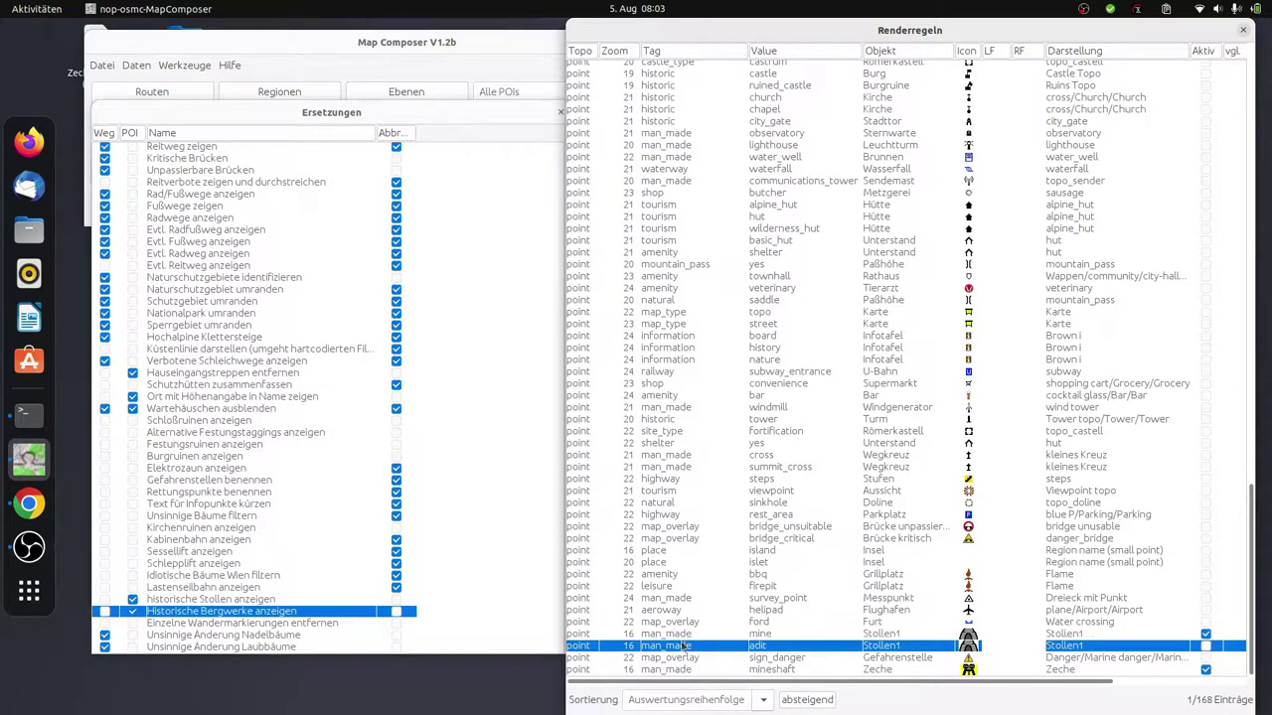
{"action": "left_click", "coordinate": [789, 669], "text": "shift"}
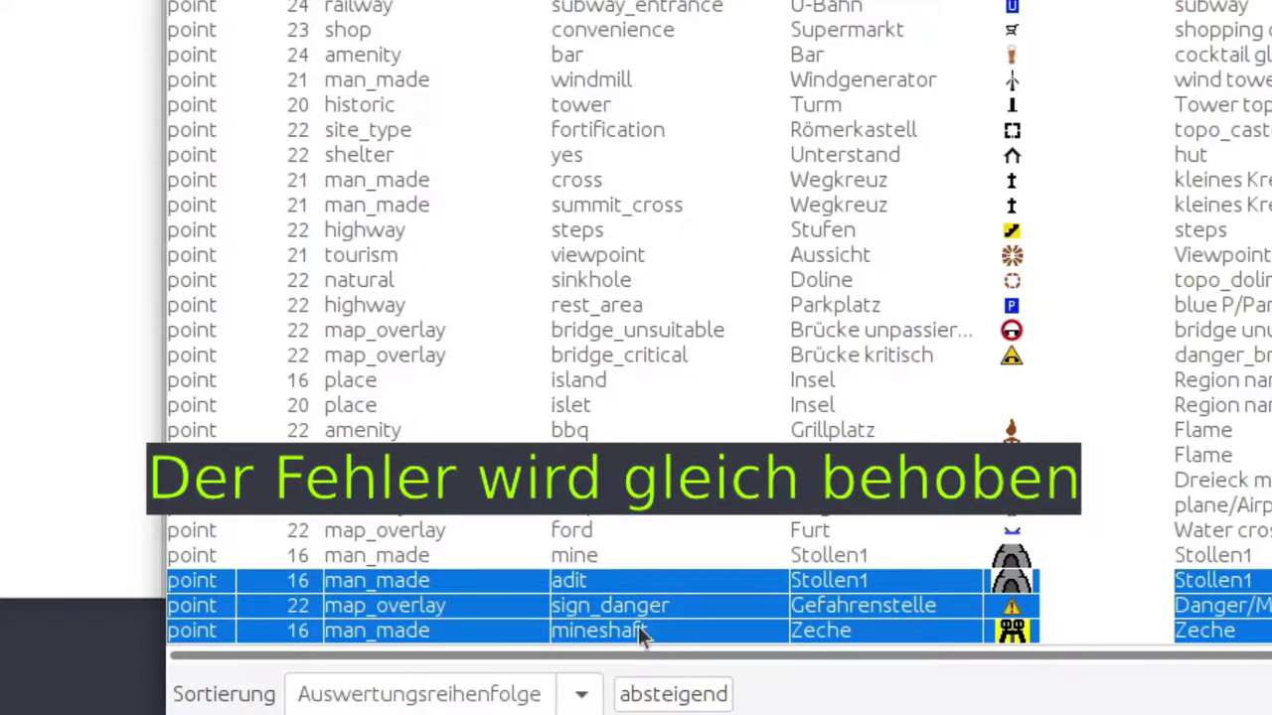
{"action": "left_click", "coordinate": [637, 605]}
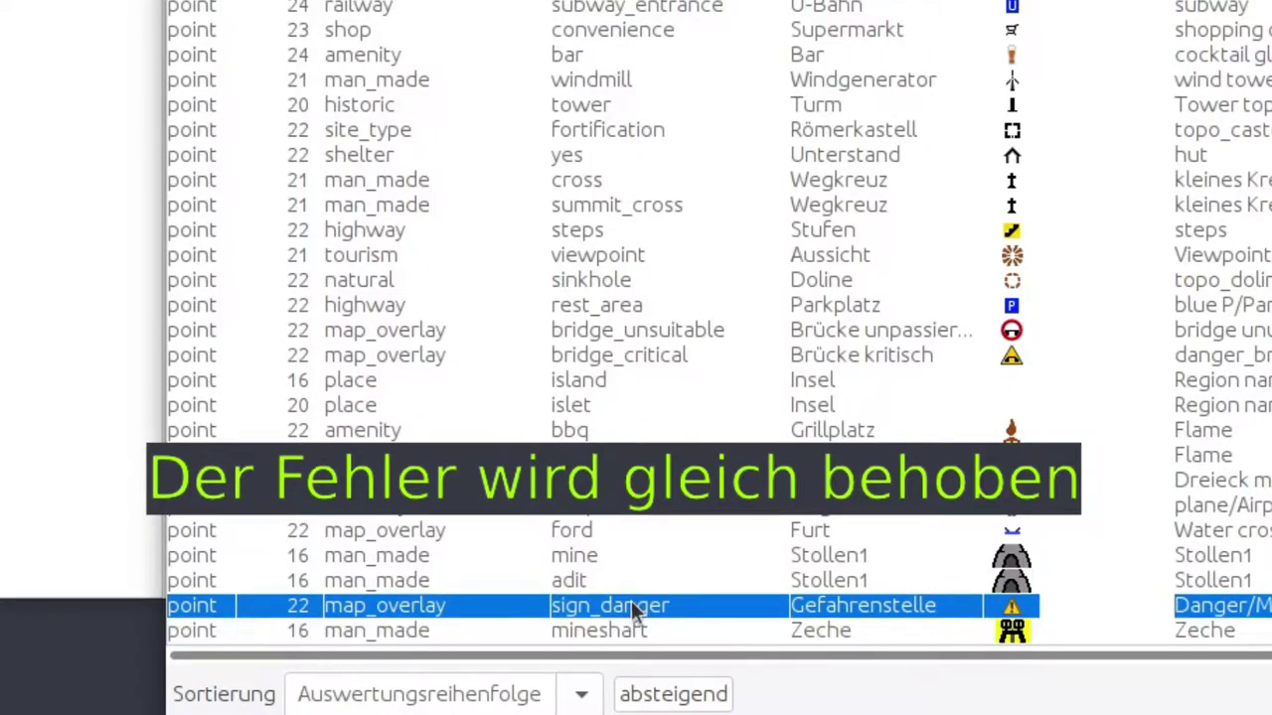
{"action": "left_click", "coordinate": [582, 633]}
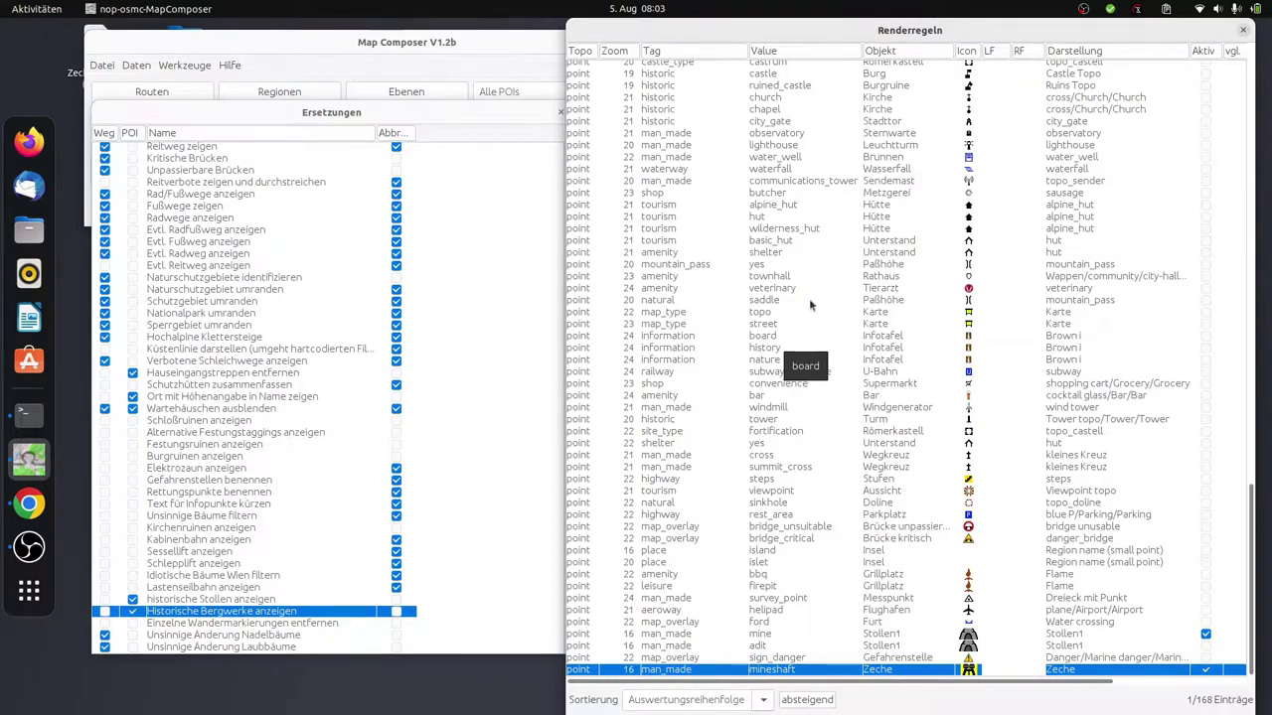
Step: Close the Renderregeln and Ersetzungen windows and save the current configuration without quitting
{"action": "left_click", "coordinate": [1245, 31]}
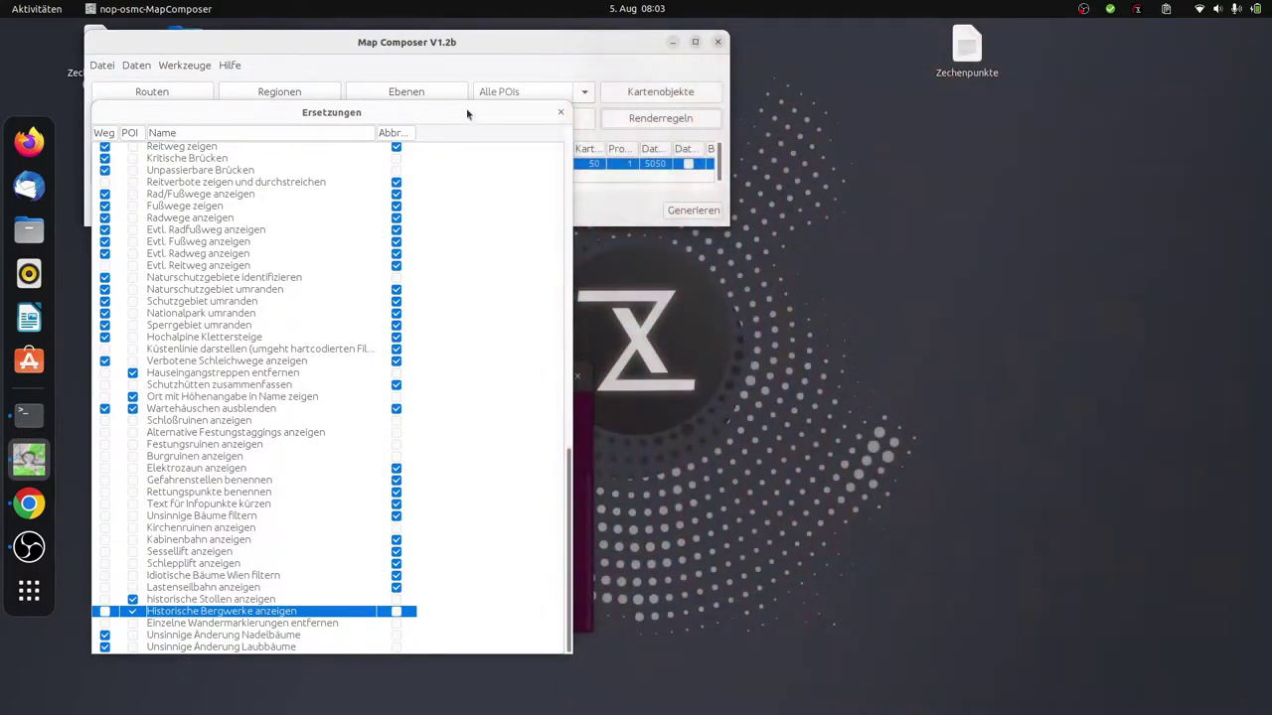
{"action": "left_click", "coordinate": [560, 112]}
{"action": "left_click", "coordinate": [102, 65]}
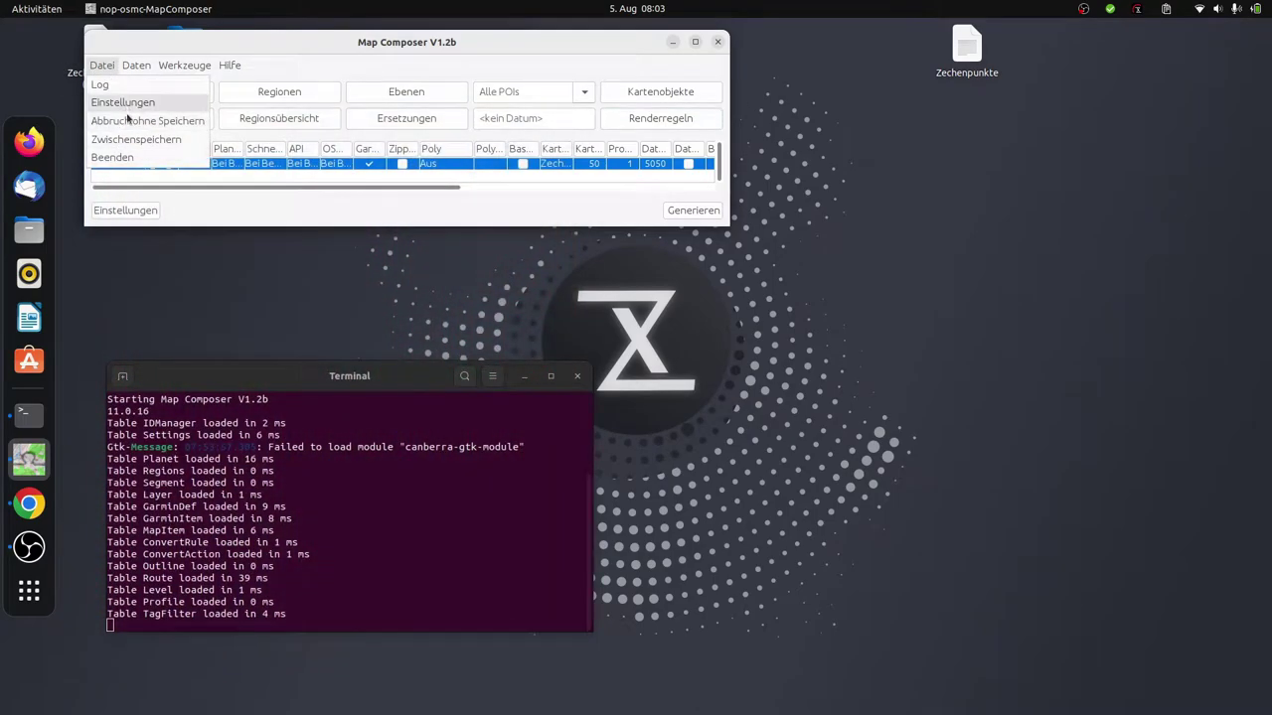
{"action": "left_click", "coordinate": [135, 142]}
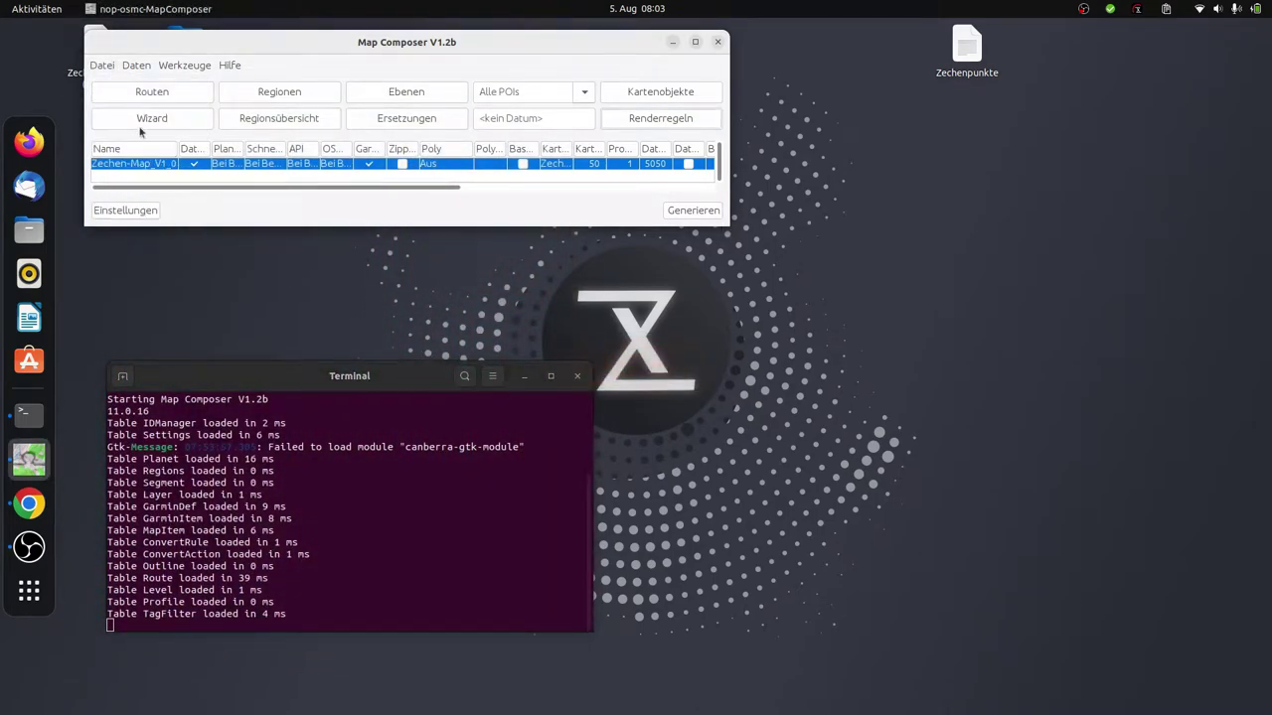
Step: Open the regions list and compare the extents of Zeche_Kleingebiet and Zechen-Map_V1_0
{"action": "left_click", "coordinate": [270, 99]}
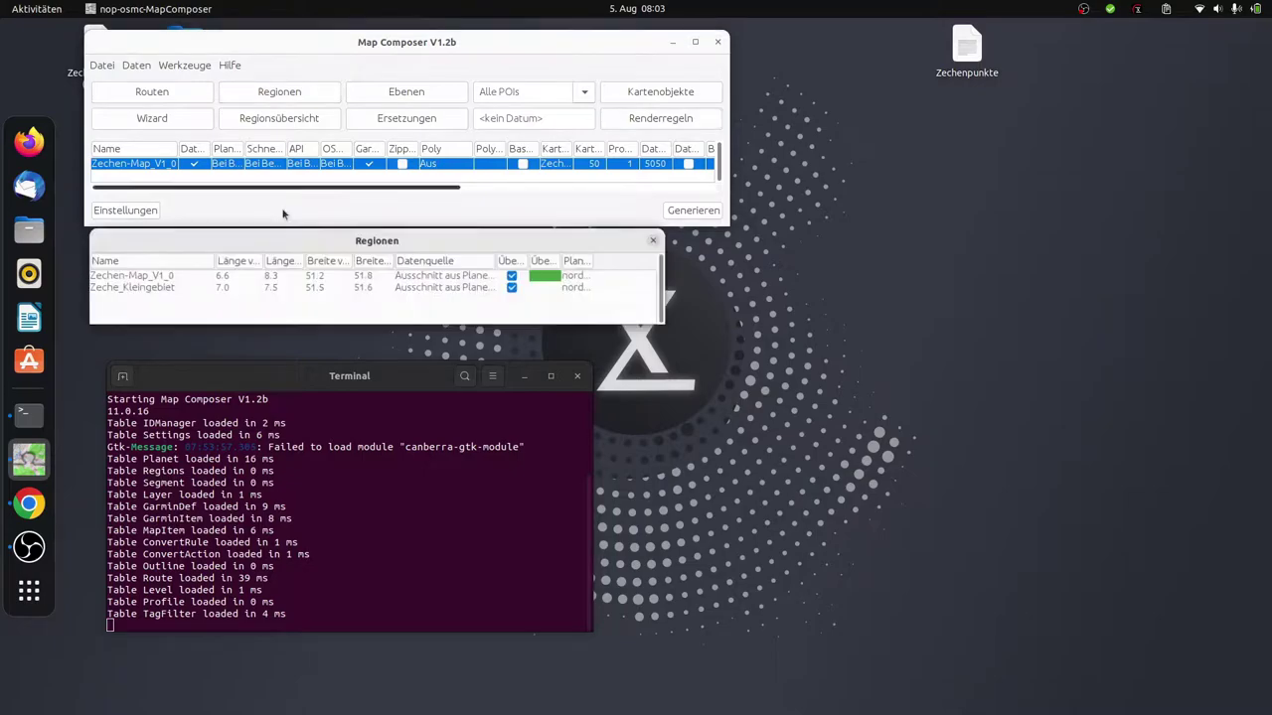
{"action": "left_click", "coordinate": [183, 288]}
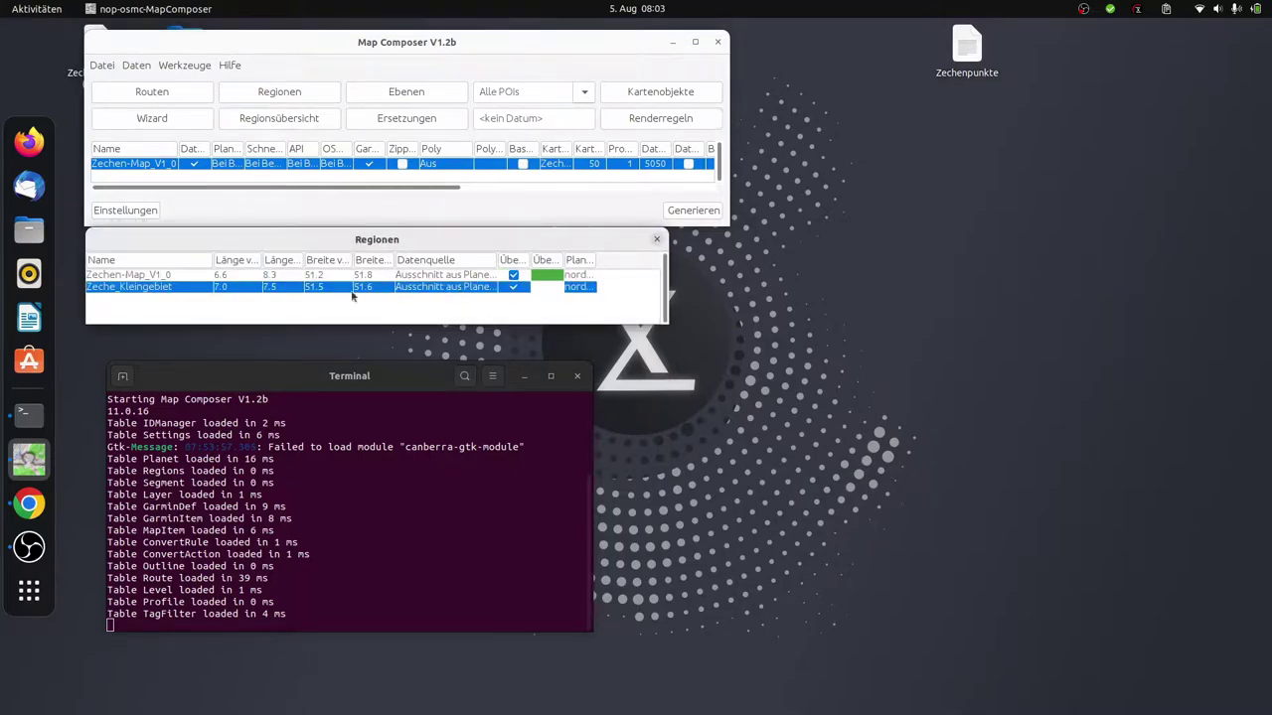
{"action": "left_click", "coordinate": [298, 278]}
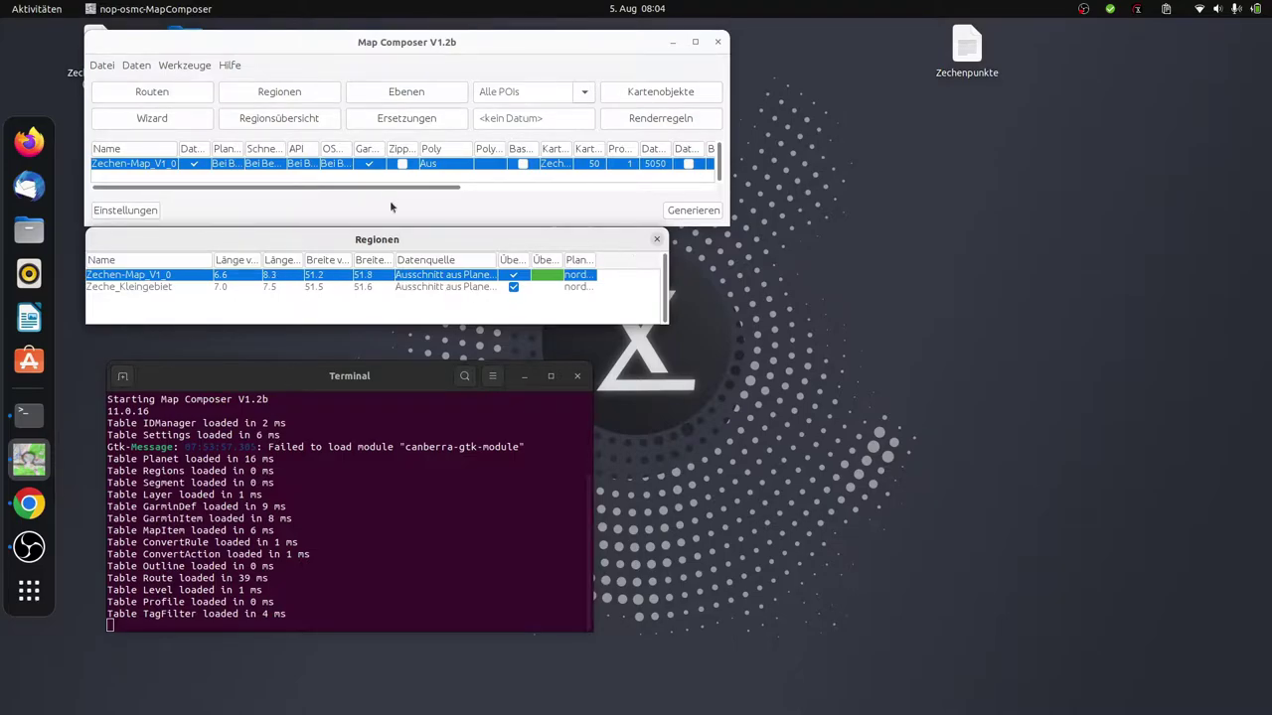
Step: Edit the Zechen-Map_V1_0 profile, setting both Daten schneiden and API Download to Immer
{"action": "double_click", "coordinate": [417, 168]}
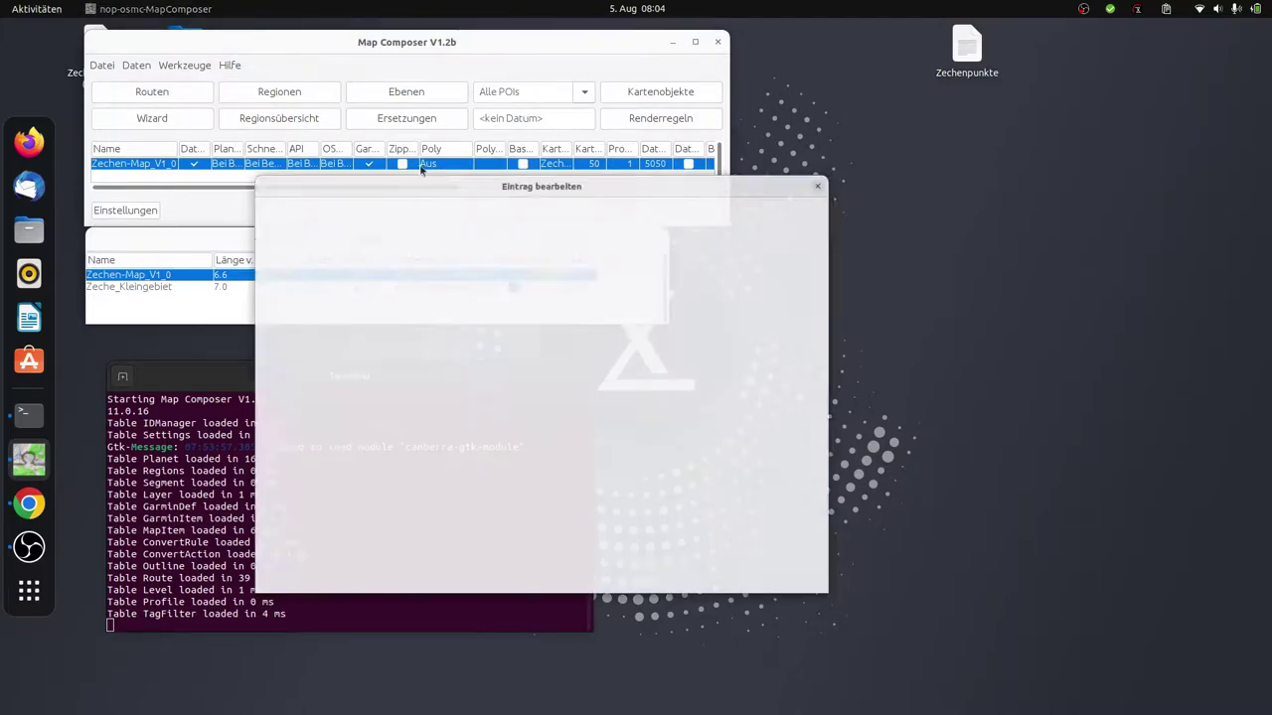
{"action": "left_click", "coordinate": [817, 176]}
{"action": "left_click_drag", "start_coordinate": [860, 225], "coordinate": [821, 277]}
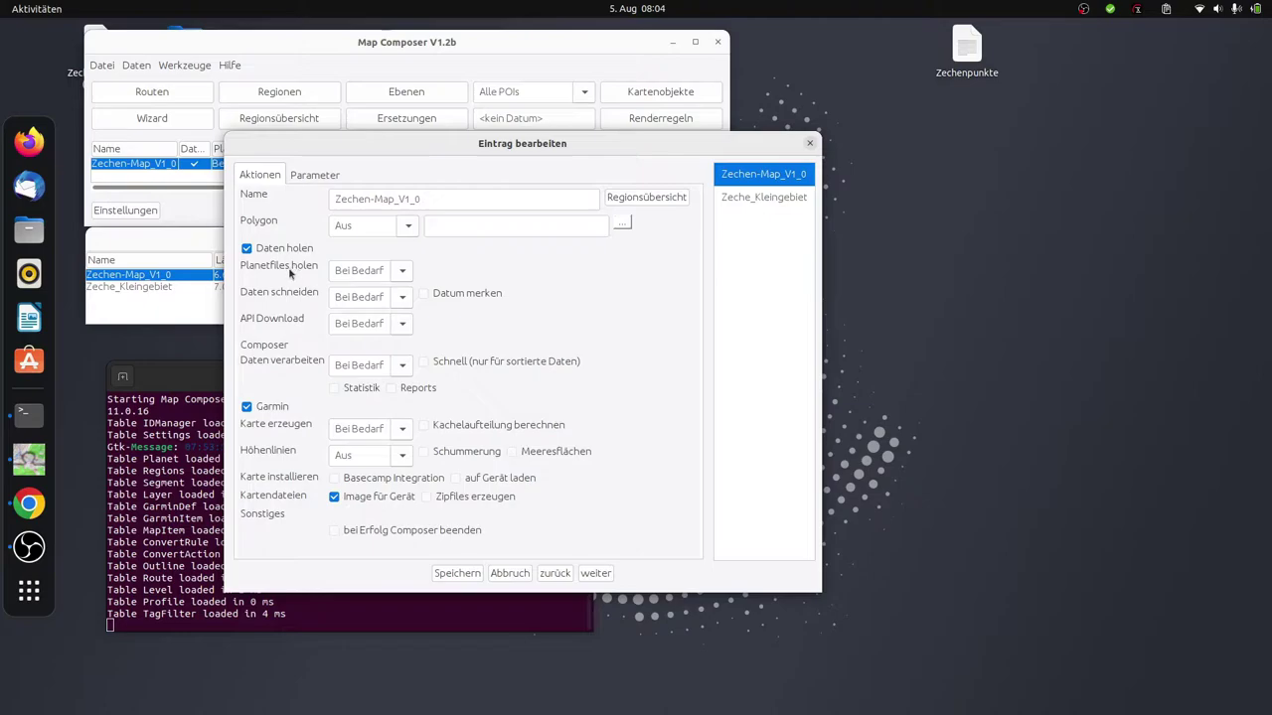
{"action": "left_click", "coordinate": [403, 272]}
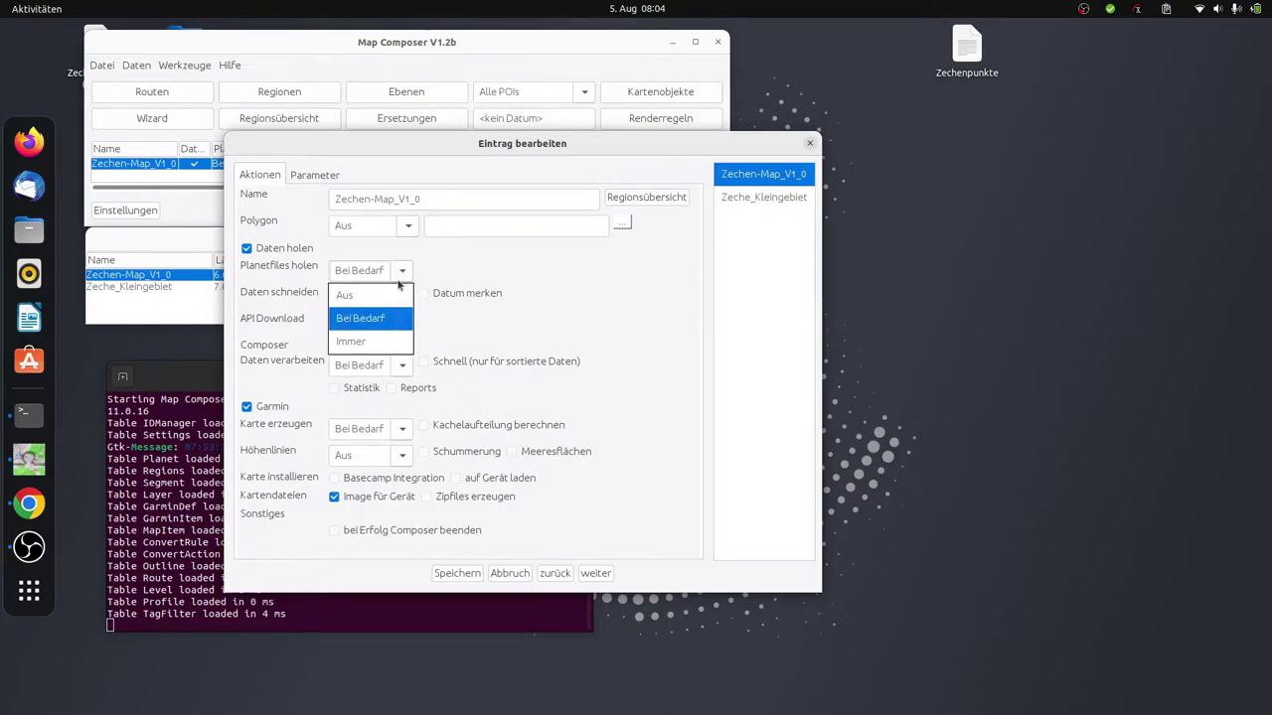
{"action": "left_click", "coordinate": [363, 318]}
{"action": "left_click", "coordinate": [403, 297]}
{"action": "left_click", "coordinate": [358, 366]}
{"action": "left_click", "coordinate": [402, 323]}
{"action": "left_click", "coordinate": [358, 392]}
Step: Set Daten verarbeiten and Karte erzeugen to Immer in the Zechen-Map_V1_0 profile
{"action": "left_click", "coordinate": [402, 364]}
{"action": "left_click", "coordinate": [388, 438]}
{"action": "left_click", "coordinate": [402, 429]}
{"action": "left_click", "coordinate": [386, 497]}
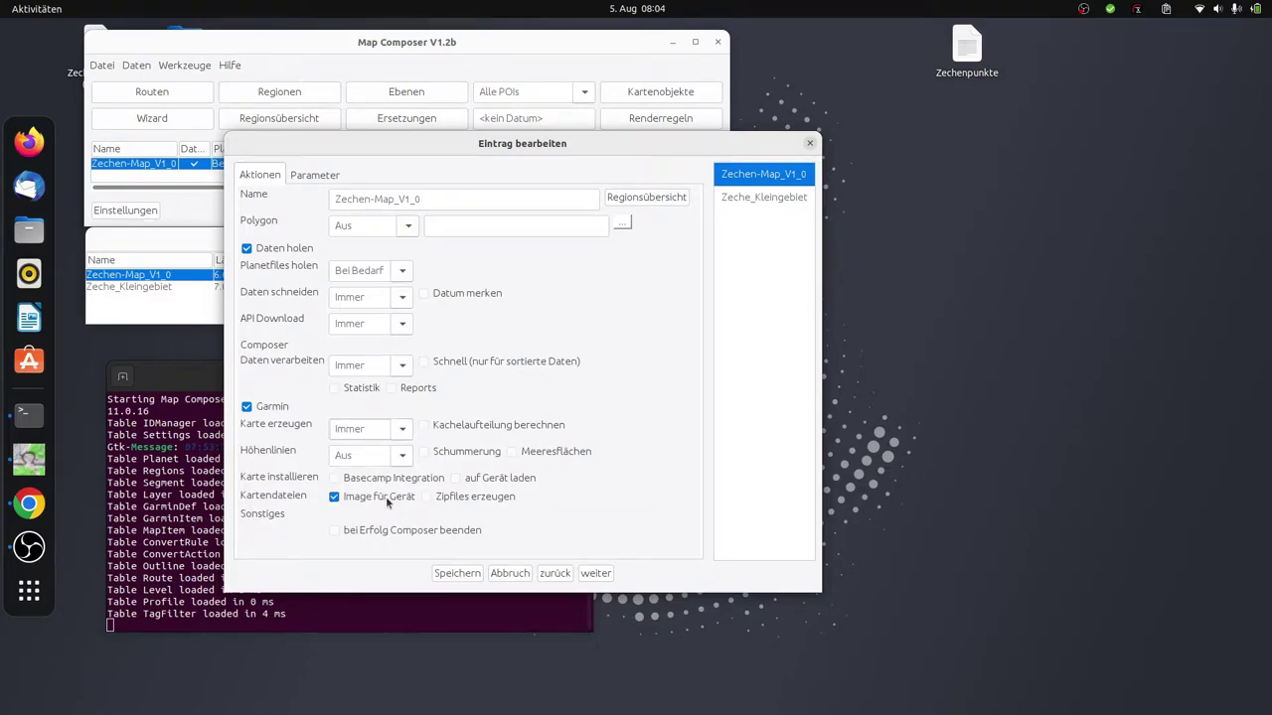
Step: Set Planetfiles holen to Aus in the Zechen-Map_V1_0 profile and save the entry
{"action": "left_click", "coordinate": [389, 272]}
{"action": "left_click", "coordinate": [377, 298]}
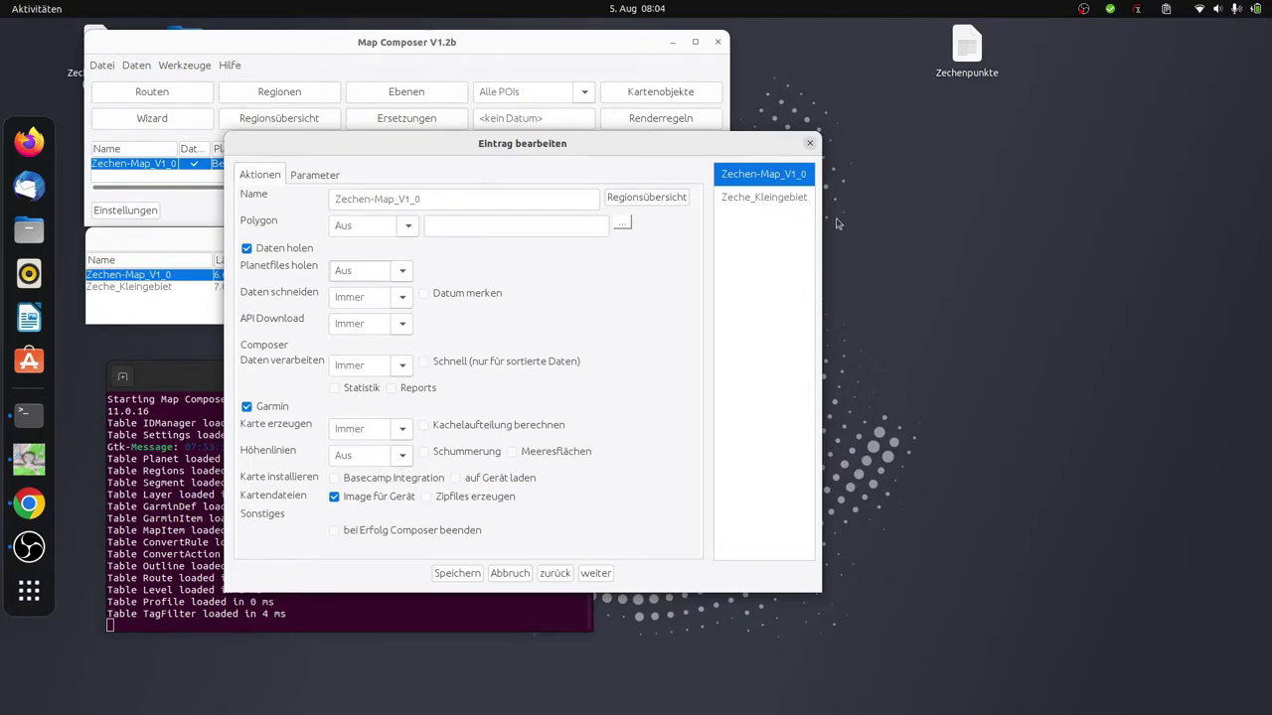
{"action": "left_click", "coordinate": [455, 574]}
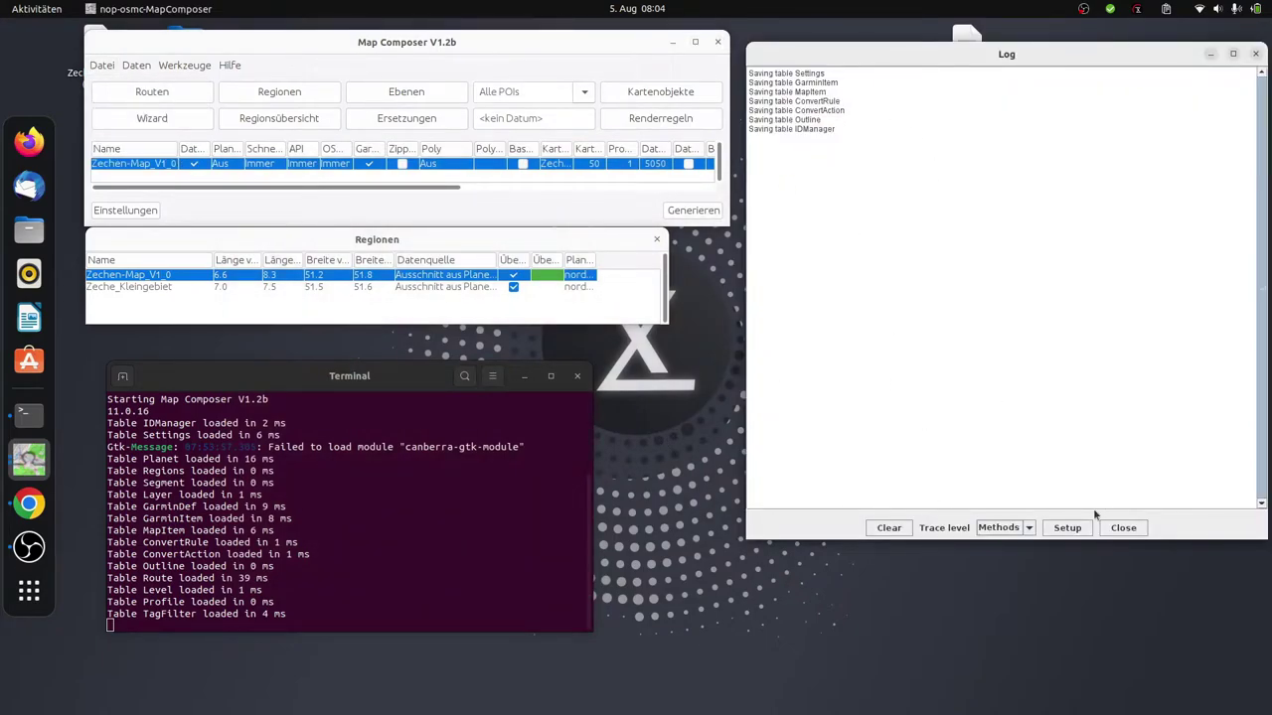
Step: Enlarge the Log window's height and start generating the Zechen-Map_V1_0 map
{"action": "left_click_drag", "start_coordinate": [1065, 542], "coordinate": [1065, 672]}
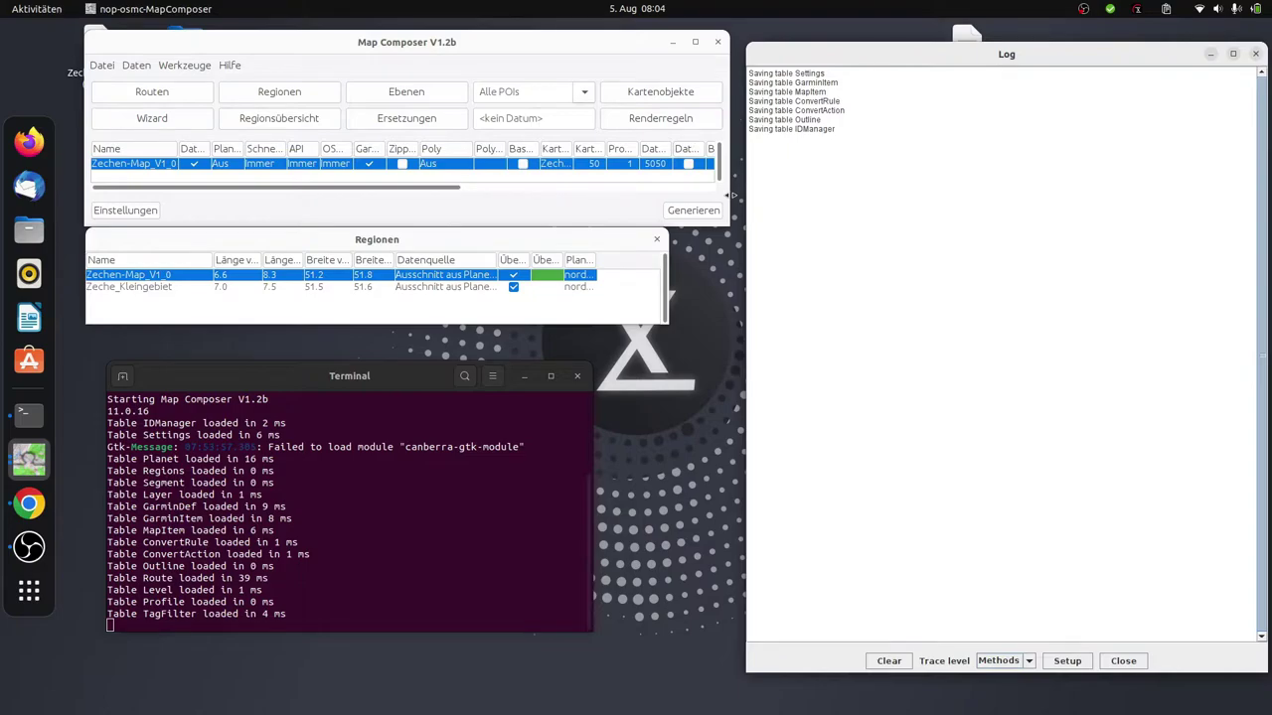
{"action": "left_click", "coordinate": [695, 211]}
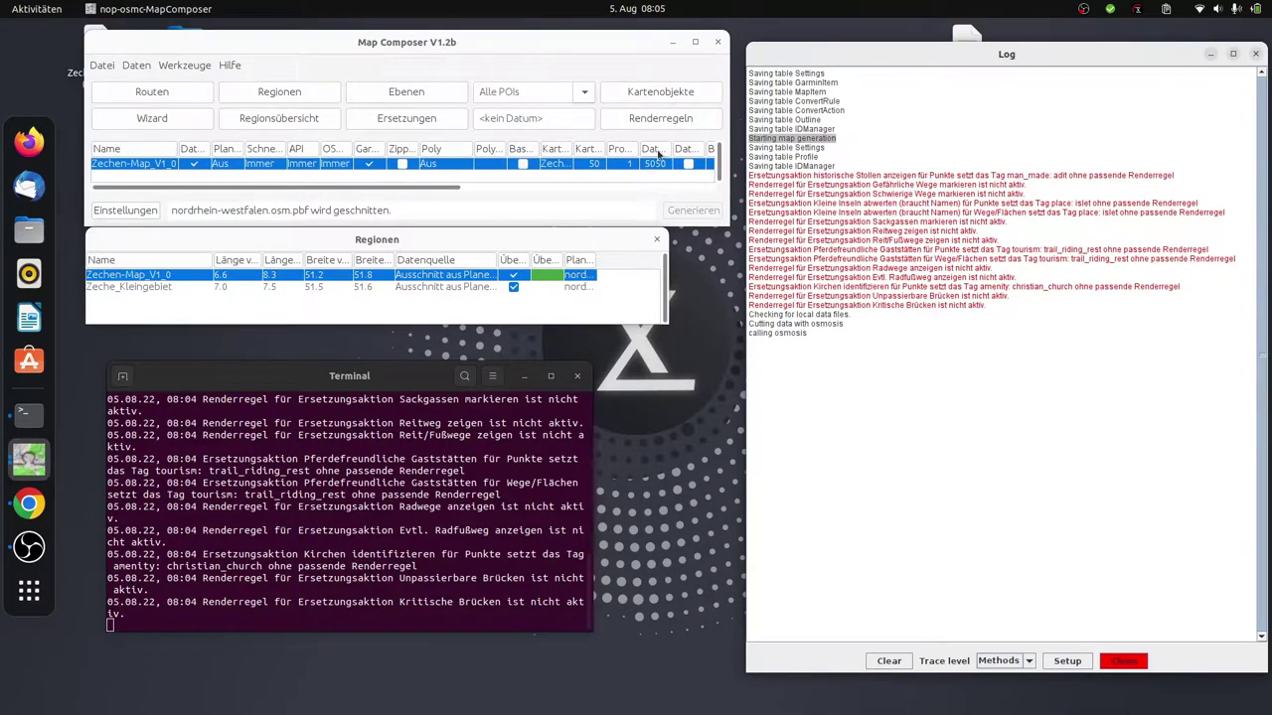
Step: Check the man_made = adit rule in the render rules for its active state and close the list
{"action": "left_click", "coordinate": [670, 122]}
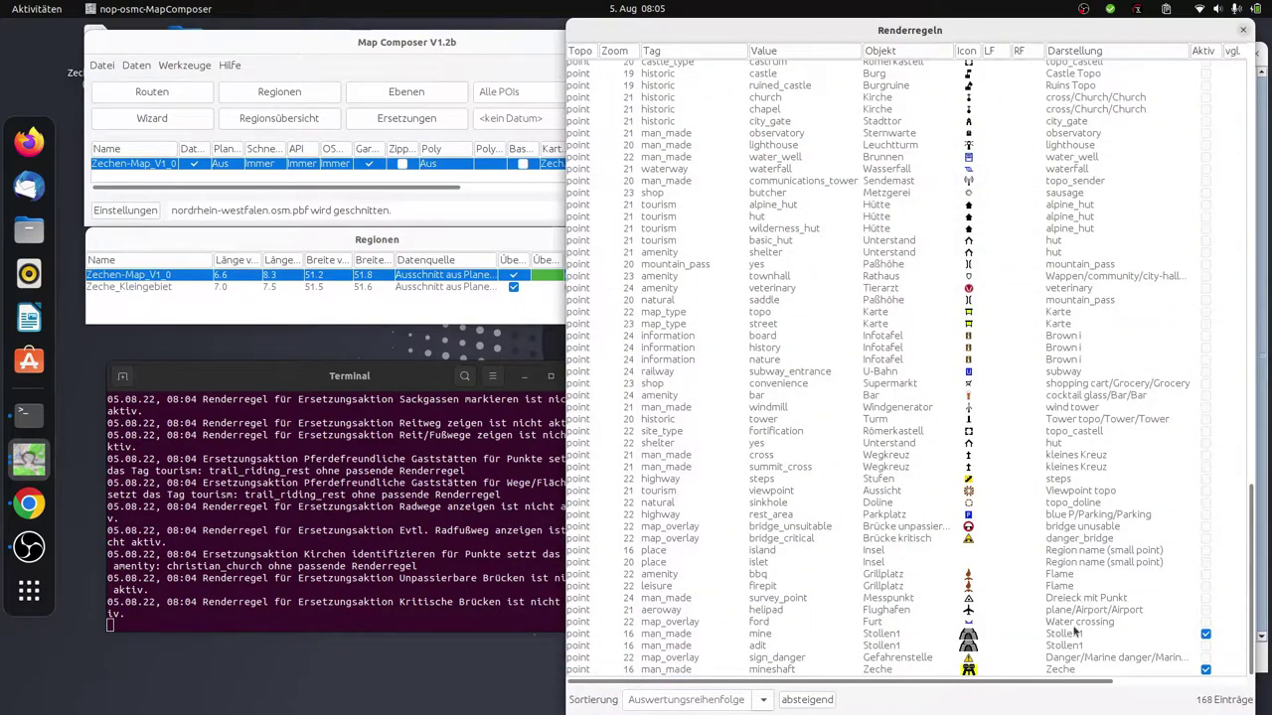
{"action": "left_click", "coordinate": [1056, 647]}
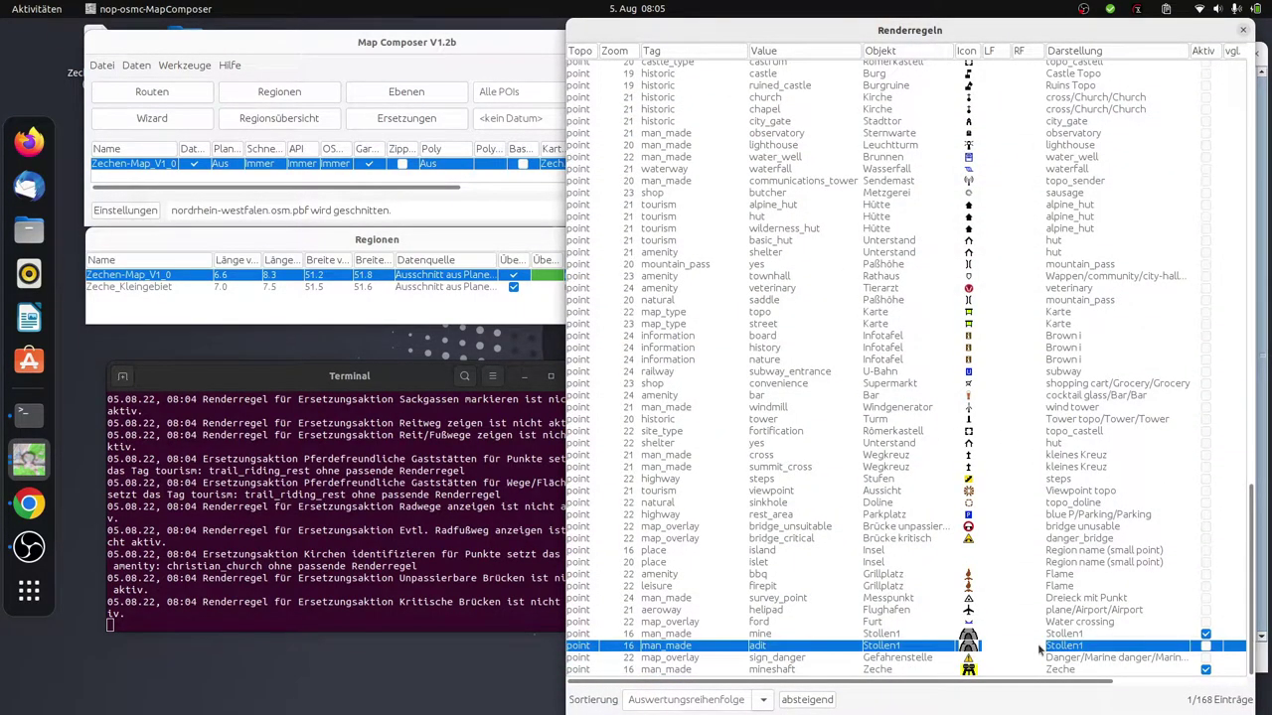
{"action": "left_click", "coordinate": [1242, 30]}
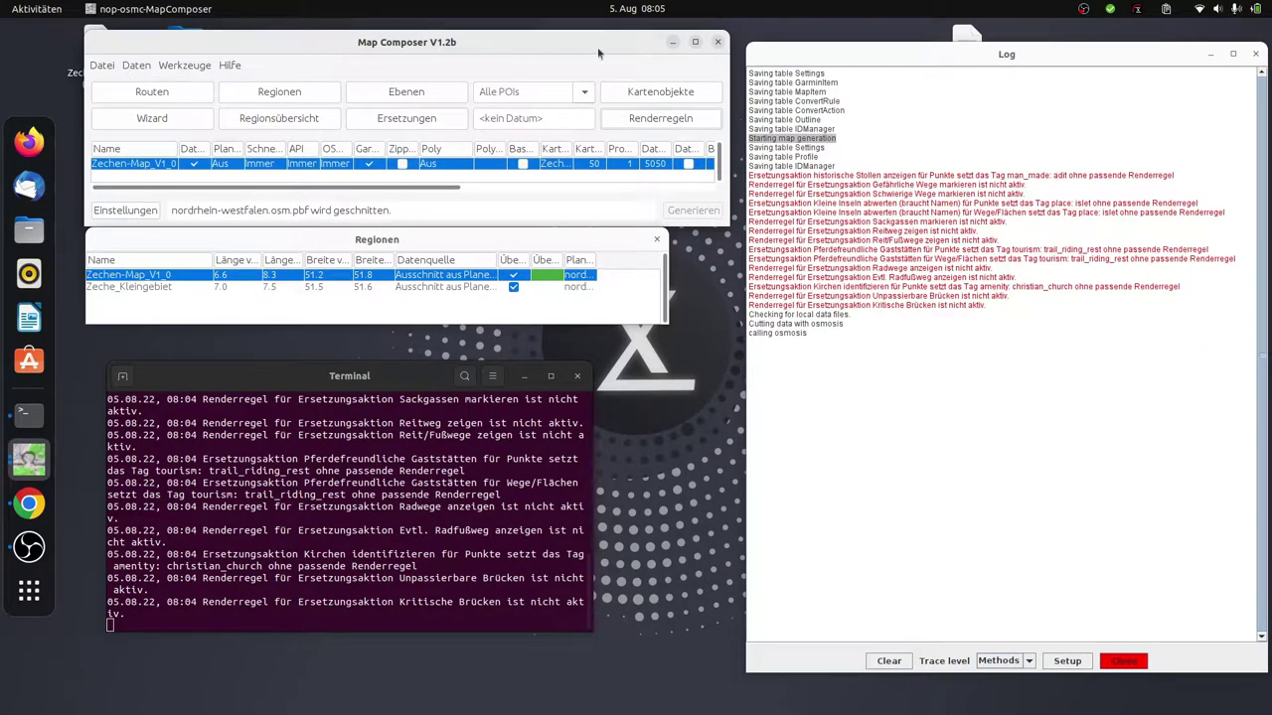
Step: Quit Map Composer and launch it again from the application search
{"action": "left_click", "coordinate": [720, 43]}
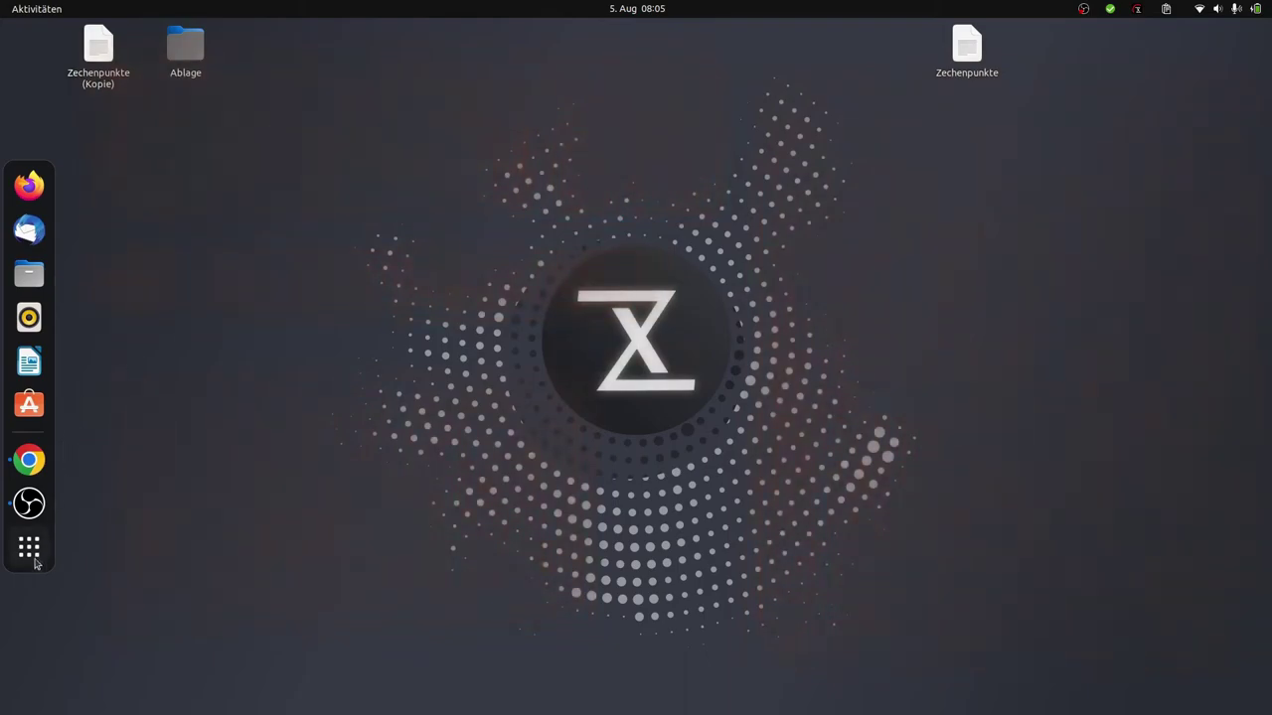
{"action": "left_click", "coordinate": [29, 547]}
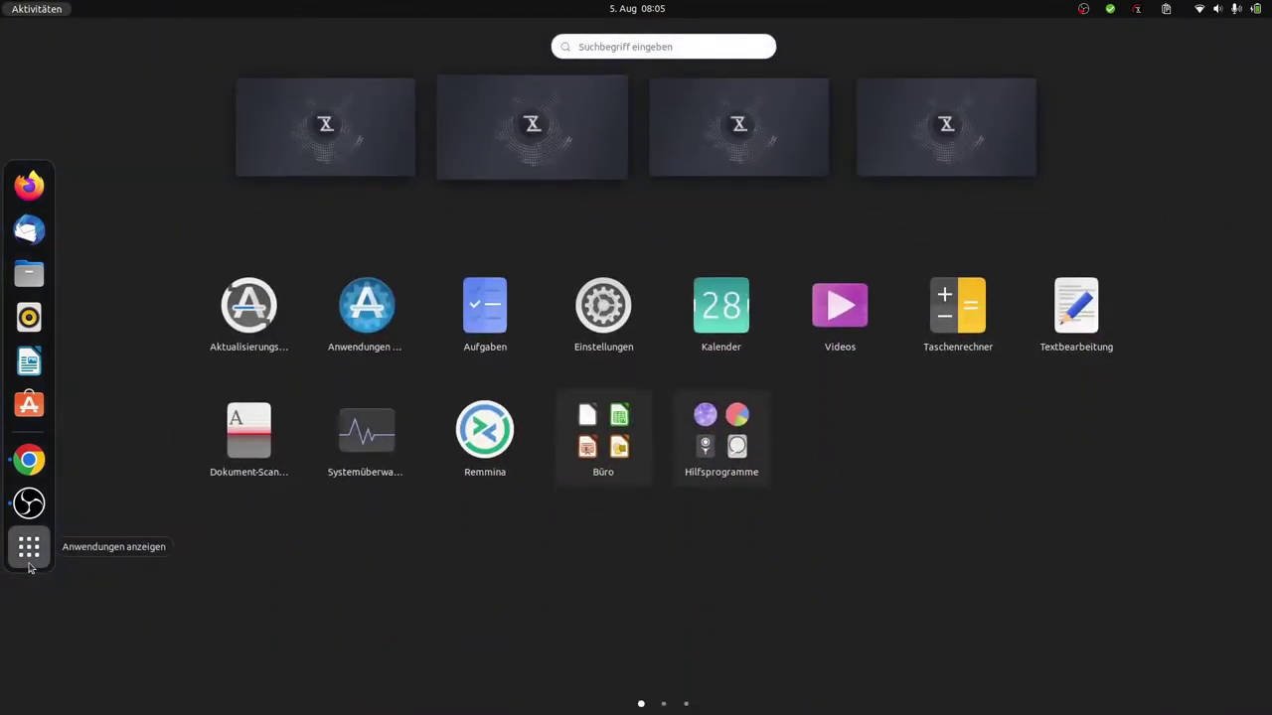
{"action": "type", "text": "mapl"}
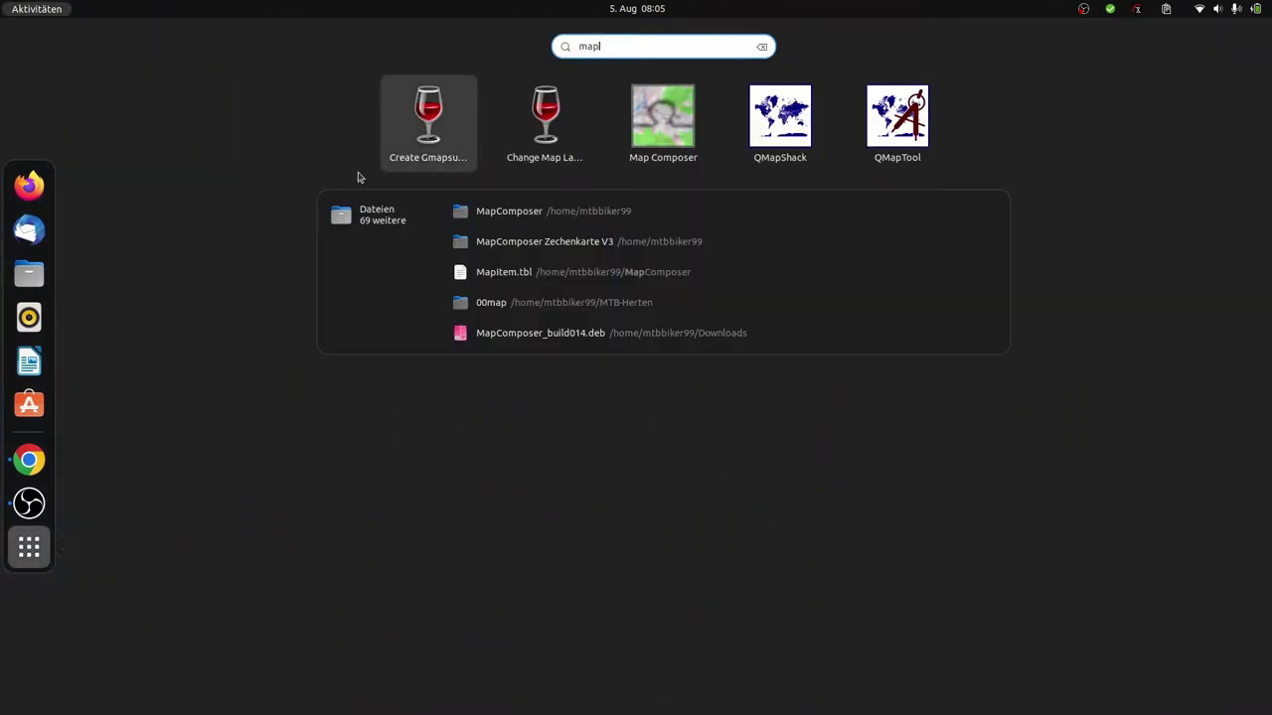
{"action": "left_click", "coordinate": [663, 117]}
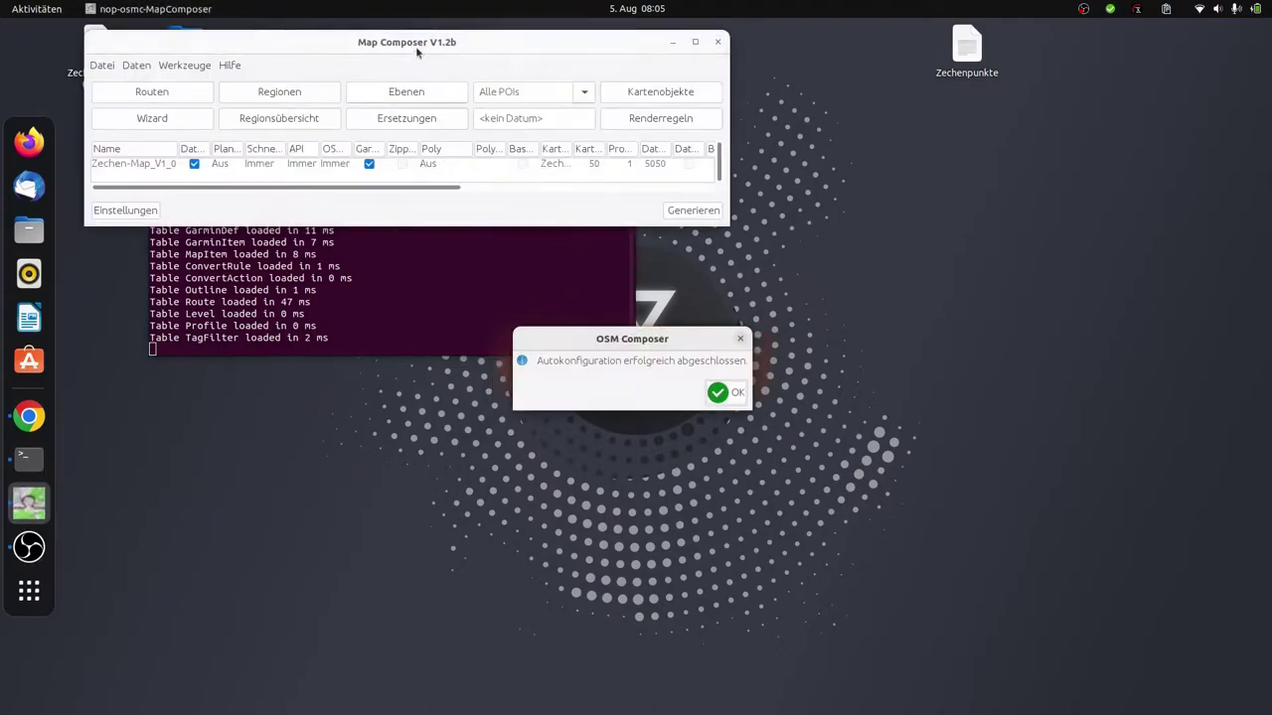
Step: Select the Zechen-Map_V1_0 profile and its region, and open the Log window
{"action": "left_click_drag", "start_coordinate": [417, 54], "coordinate": [387, 419]}
{"action": "double_click", "coordinate": [351, 163]}
{"action": "left_click", "coordinate": [220, 283]}
{"action": "left_click", "coordinate": [220, 276]}
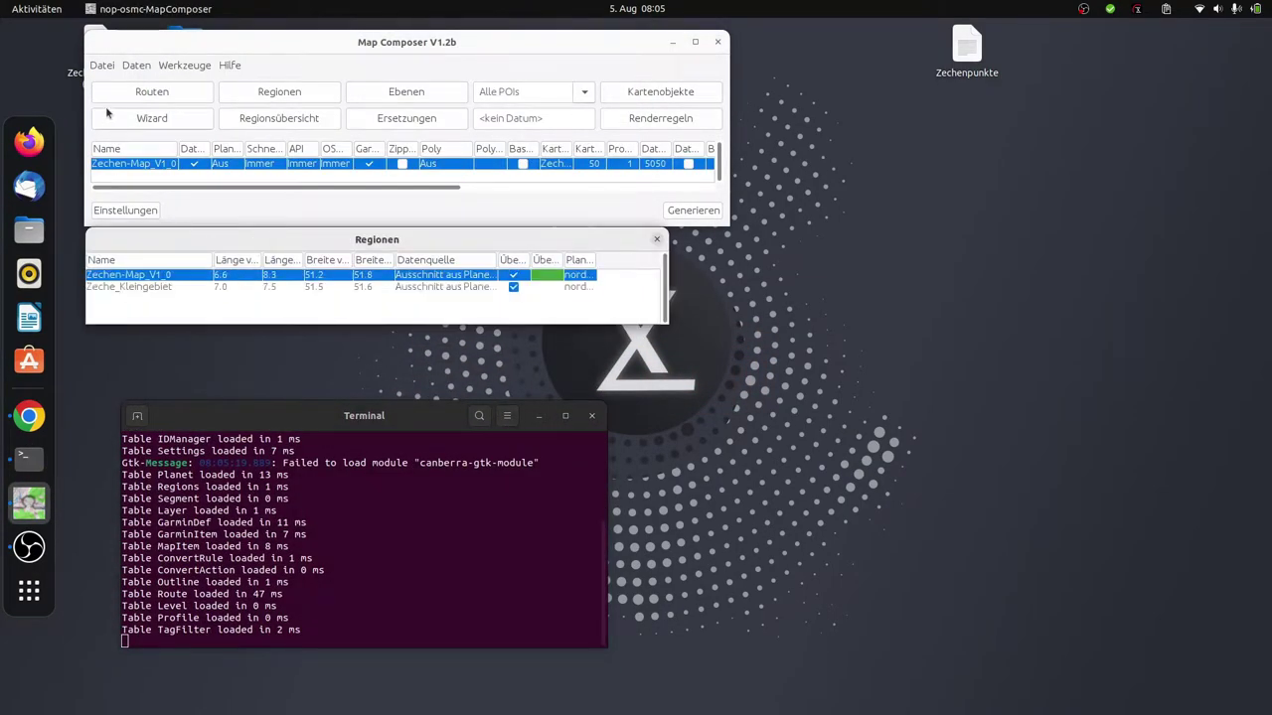
{"action": "left_click", "coordinate": [102, 65]}
{"action": "left_click", "coordinate": [99, 86]}
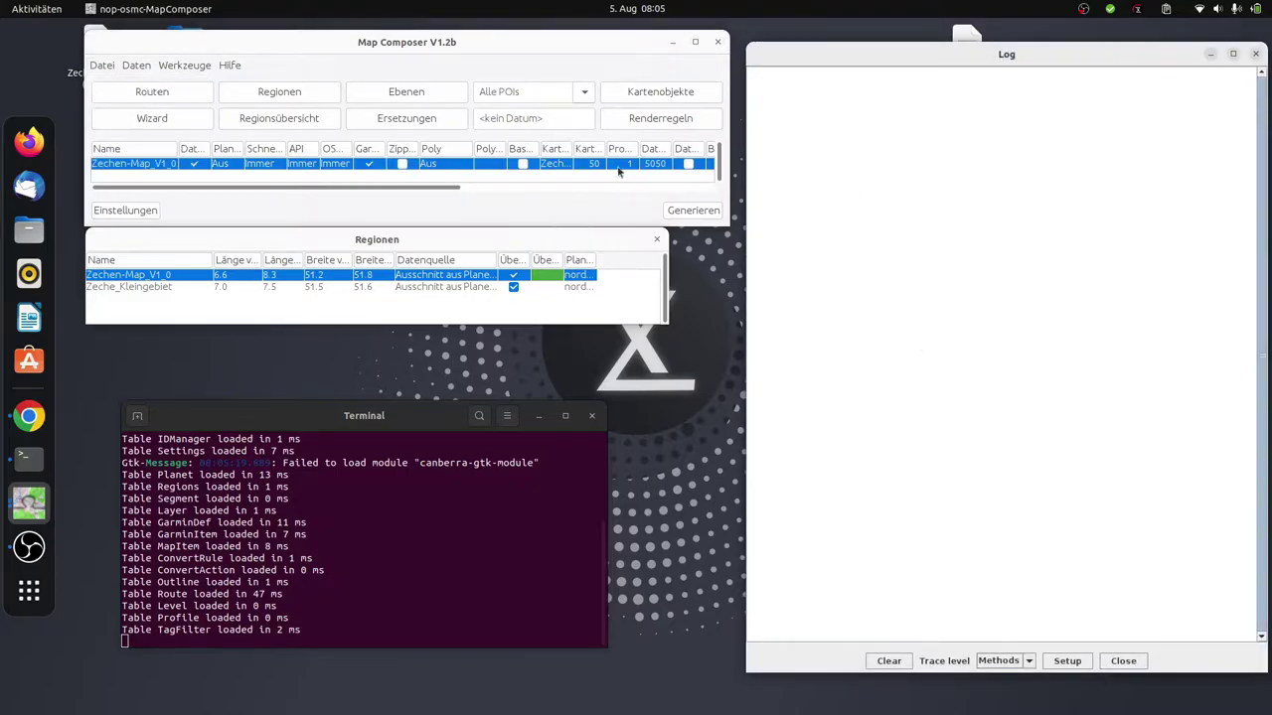
Step: Check which map objects and icons the man_made = adit and man_made = mine render rules use, and close the list
{"action": "left_click", "coordinate": [682, 121]}
{"action": "scroll", "coordinate": [954, 492], "scroll_direction": "down", "scroll_amount": 5}
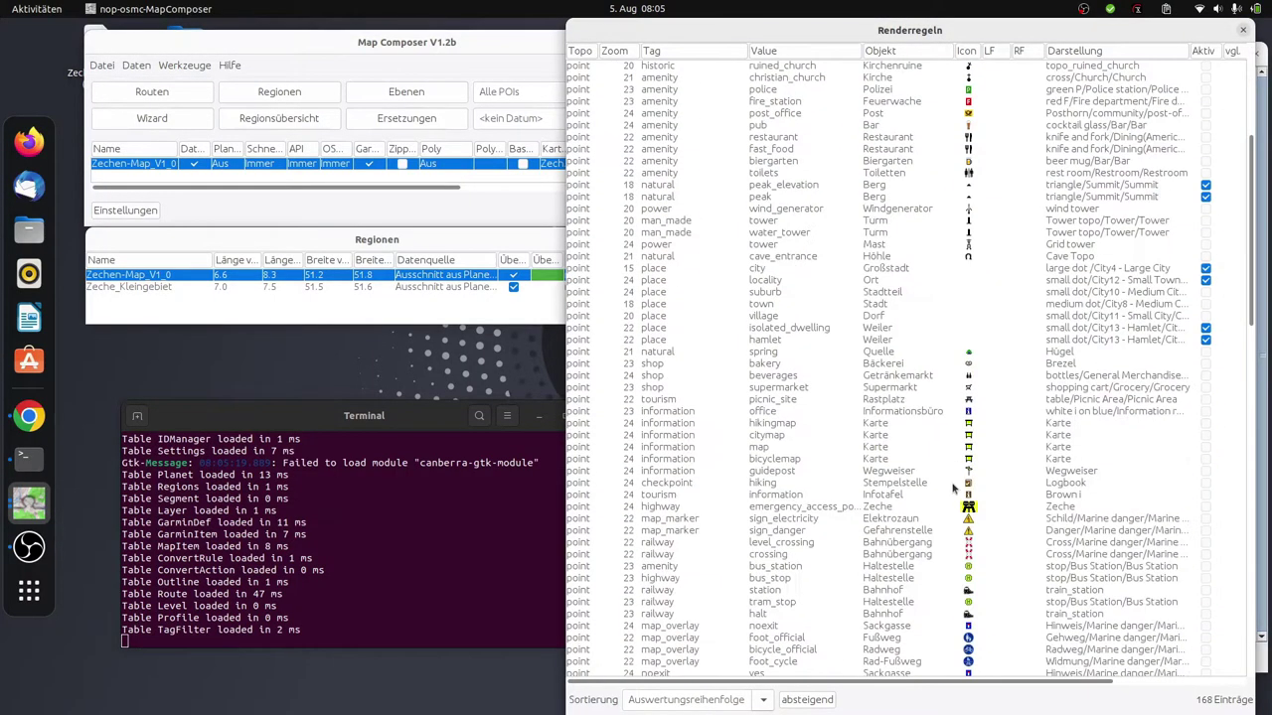
{"action": "scroll", "coordinate": [954, 492], "scroll_direction": "down", "scroll_amount": 10}
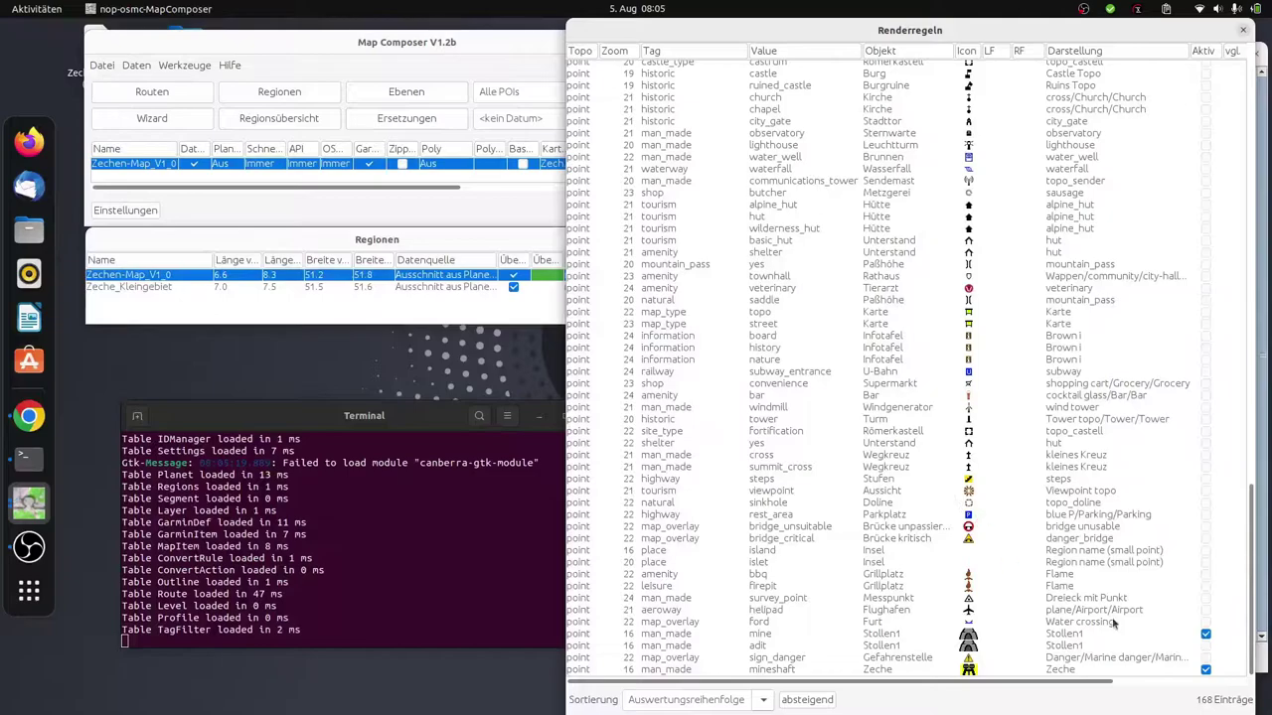
{"action": "left_click", "coordinate": [1095, 648]}
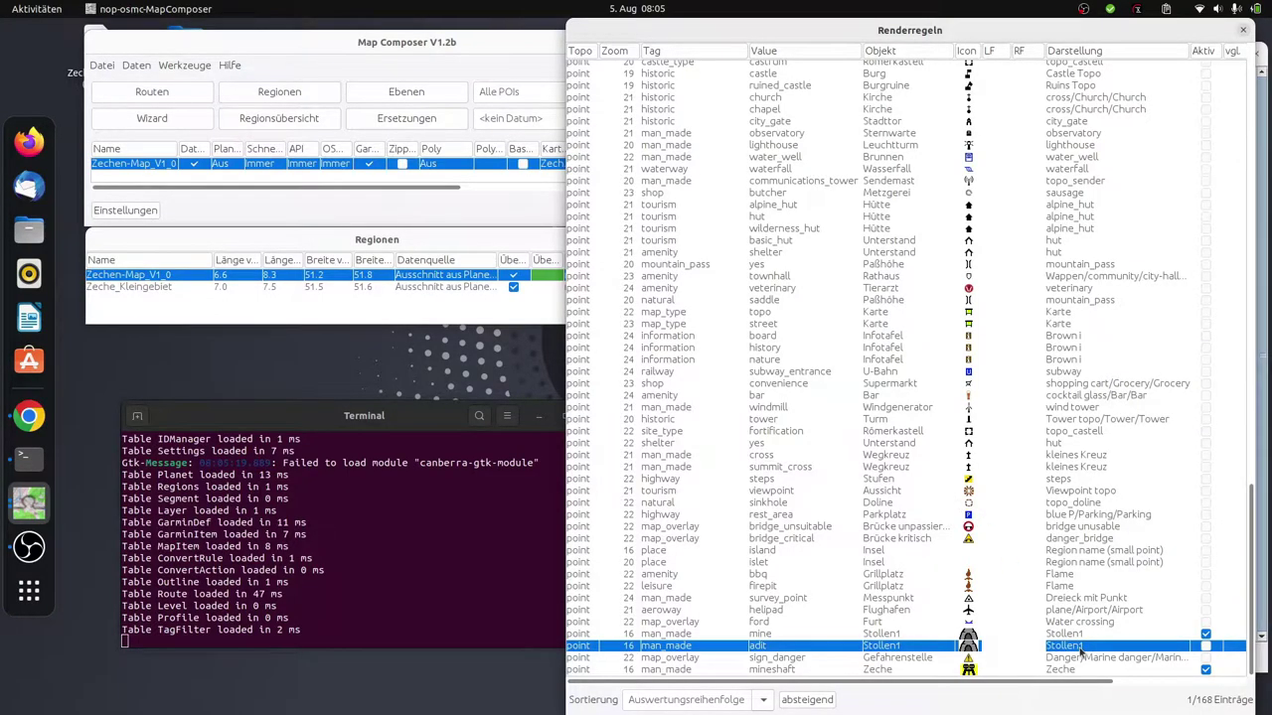
{"action": "double_click", "coordinate": [1129, 650]}
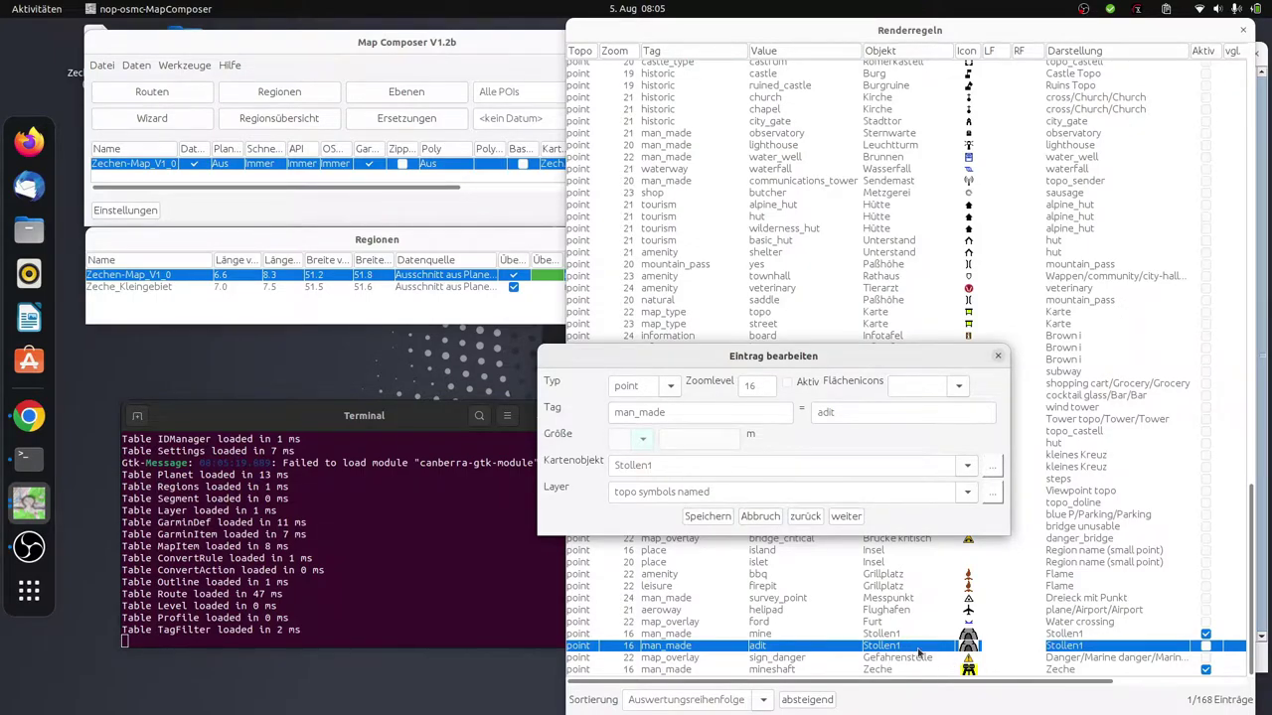
{"action": "left_click", "coordinate": [997, 356]}
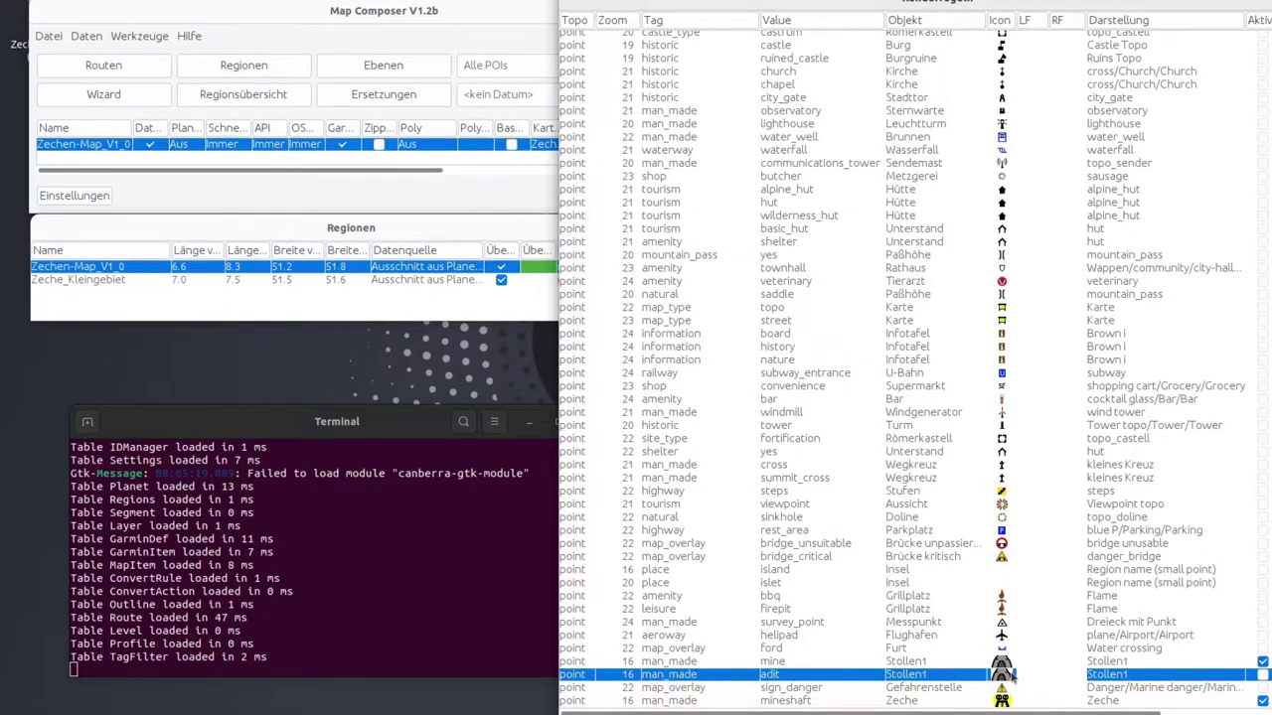
{"action": "left_click", "coordinate": [924, 661]}
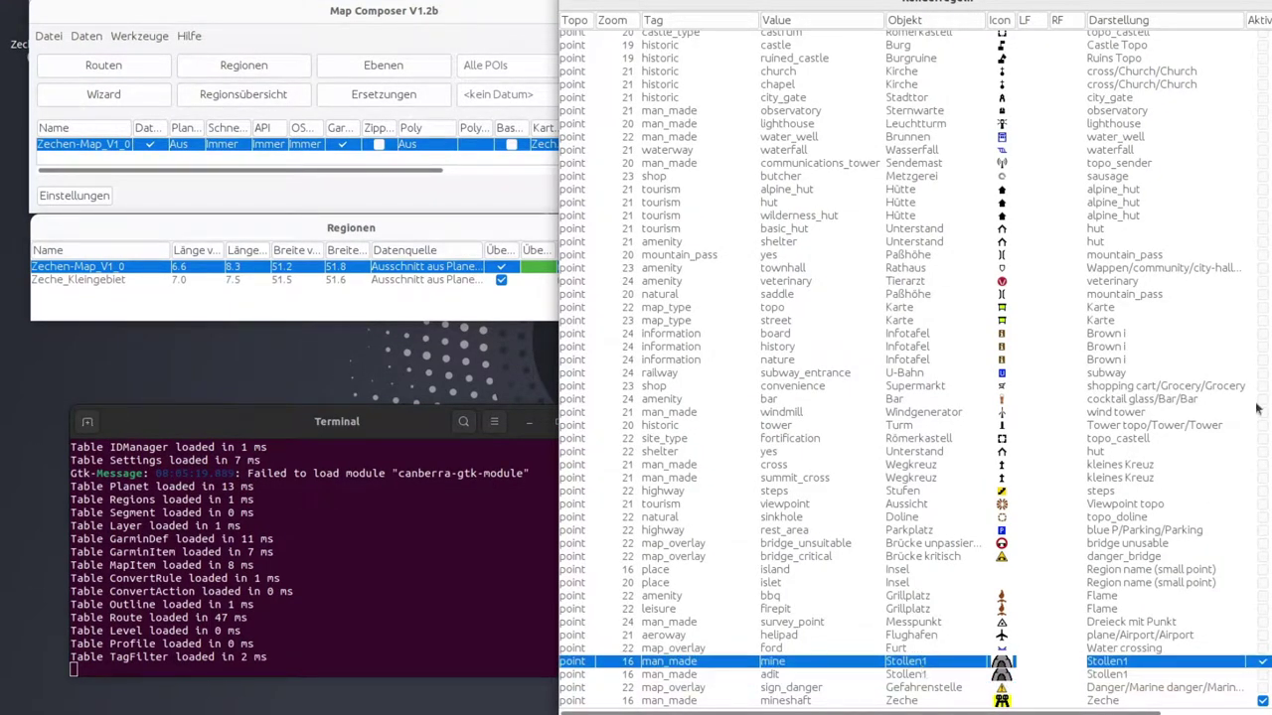
{"action": "key", "text": "Escape"}
Step: Examine the map objects list for the Zeche and Stollen1 entries and for an entry to repurpose
{"action": "left_click", "coordinate": [680, 67]}
{"action": "left_click", "coordinate": [460, 376]}
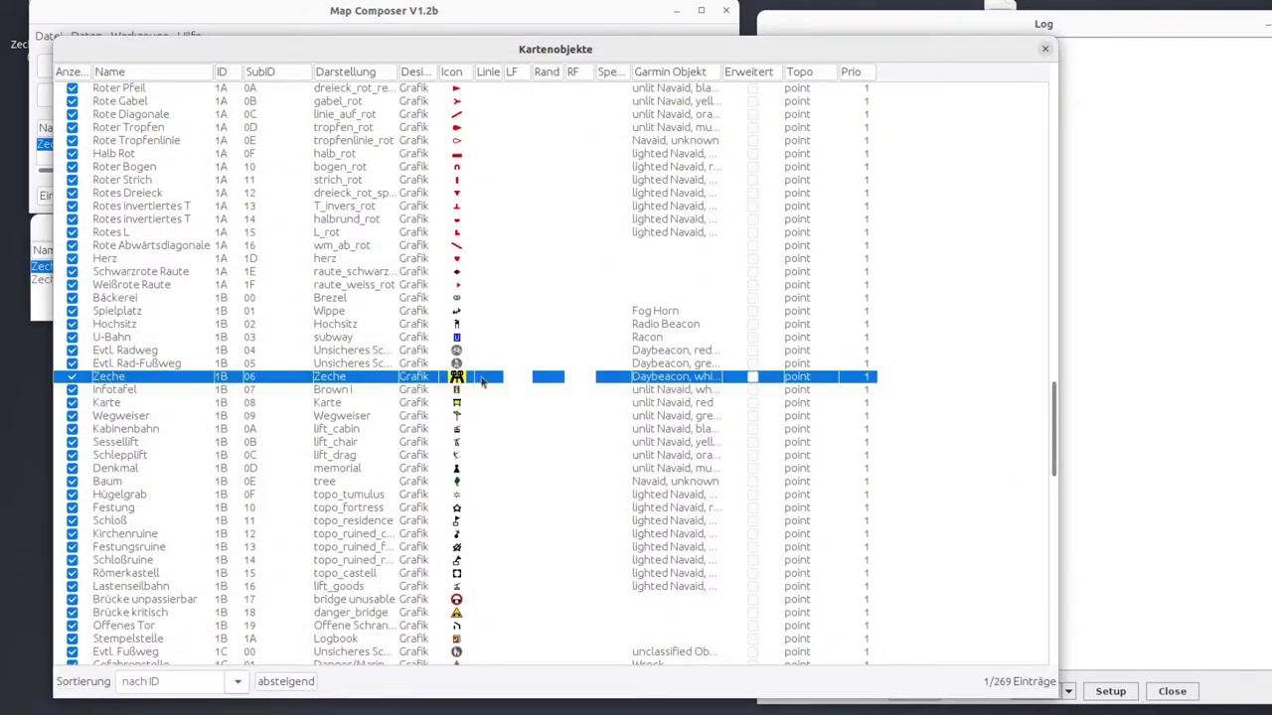
{"action": "scroll", "coordinate": [471, 390], "scroll_direction": "down", "scroll_amount": 14}
{"action": "scroll", "coordinate": [471, 390], "scroll_direction": "down", "scroll_amount": 14}
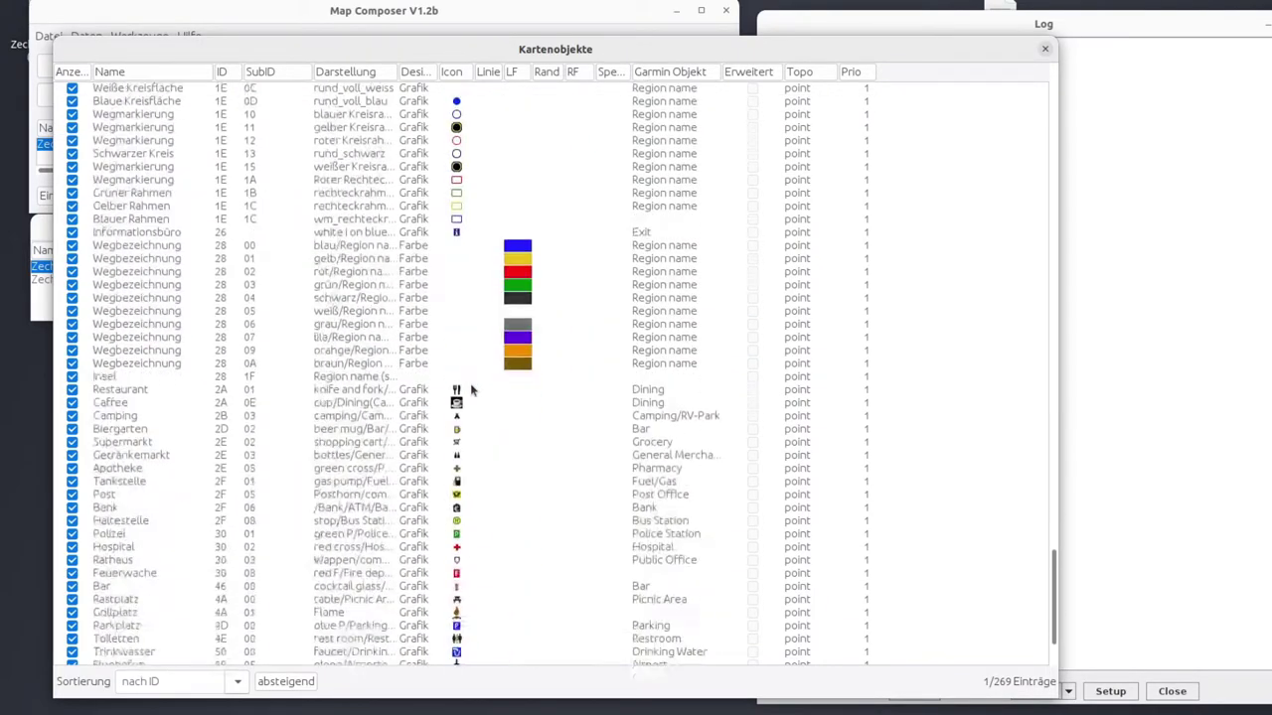
{"action": "scroll", "coordinate": [471, 389], "scroll_direction": "up", "scroll_amount": 18}
{"action": "scroll", "coordinate": [471, 389], "scroll_direction": "up", "scroll_amount": 20}
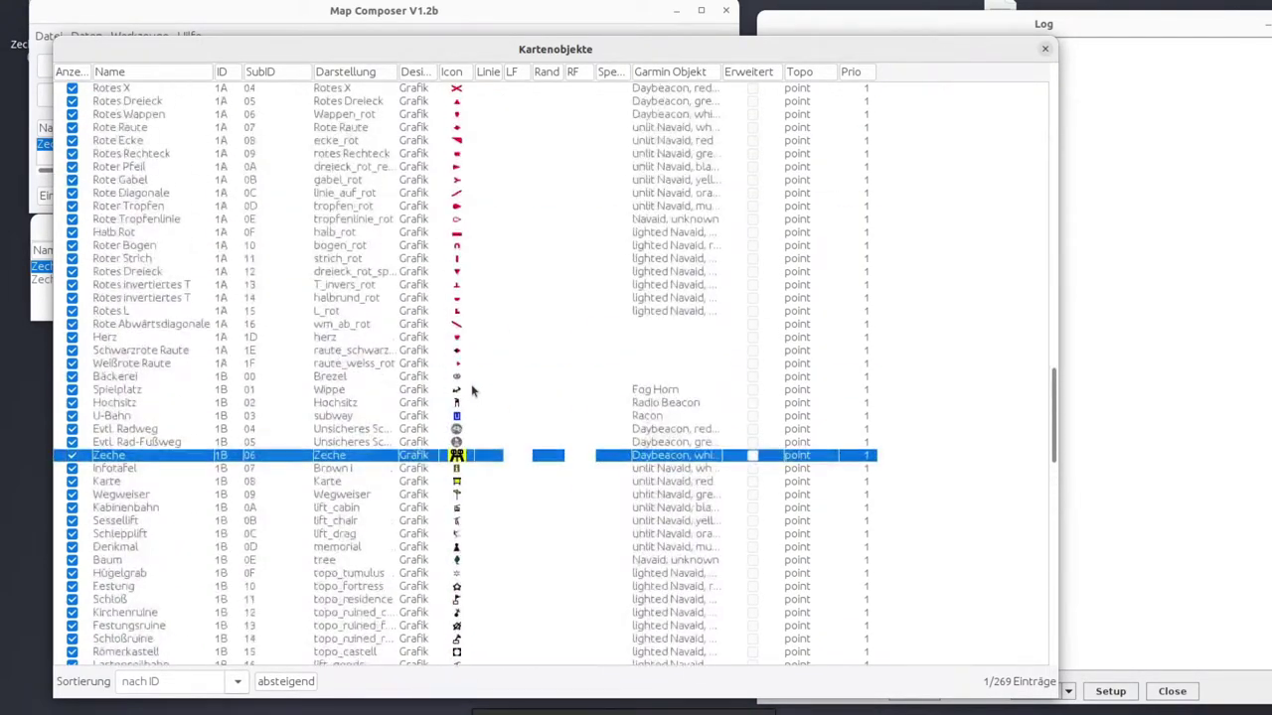
{"action": "left_click", "coordinate": [343, 389]}
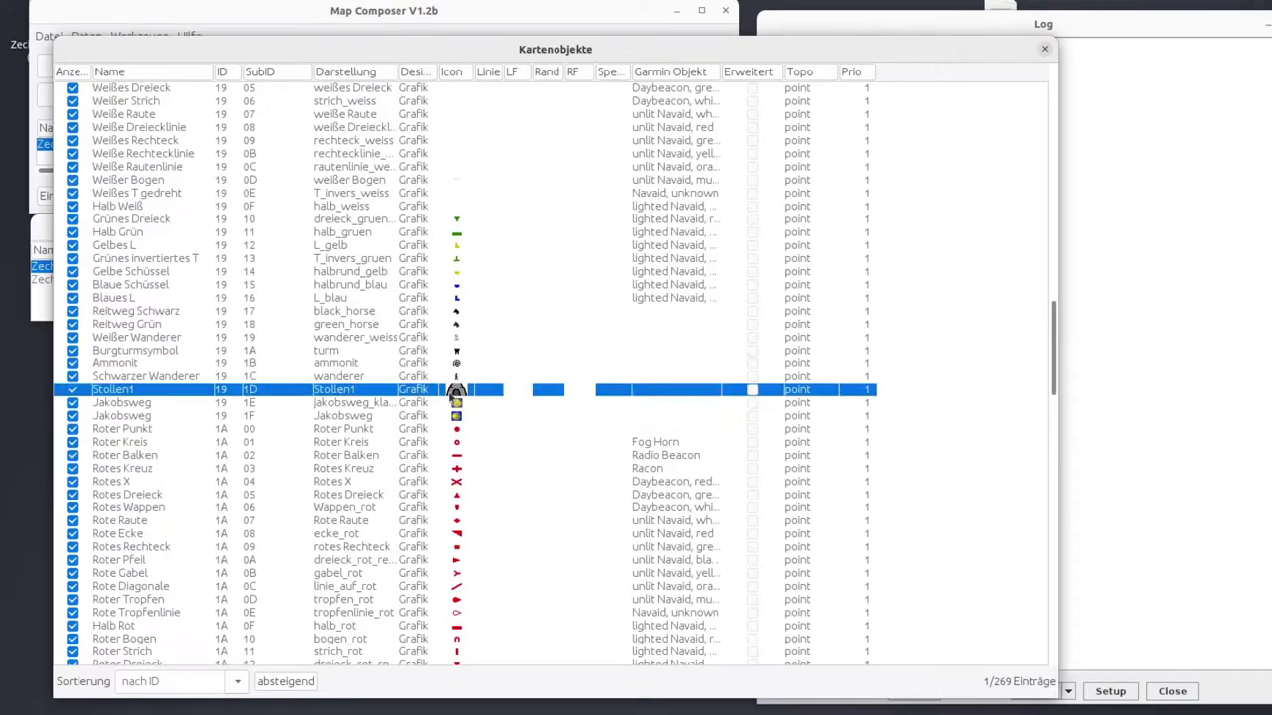
{"action": "scroll", "coordinate": [463, 397], "scroll_direction": "up", "scroll_amount": 11}
{"action": "scroll", "coordinate": [463, 398], "scroll_direction": "up", "scroll_amount": 20}
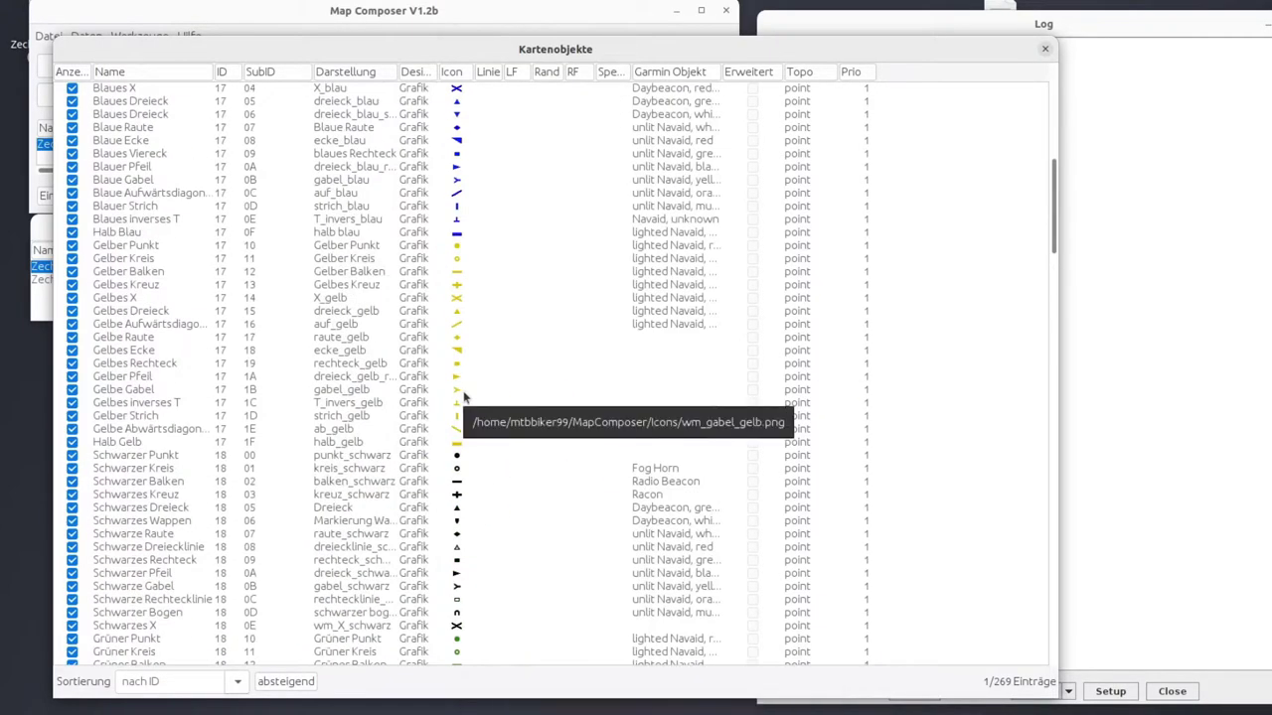
{"action": "scroll", "coordinate": [466, 402], "scroll_direction": "down", "scroll_amount": 20}
{"action": "scroll", "coordinate": [468, 405], "scroll_direction": "down", "scroll_amount": 7}
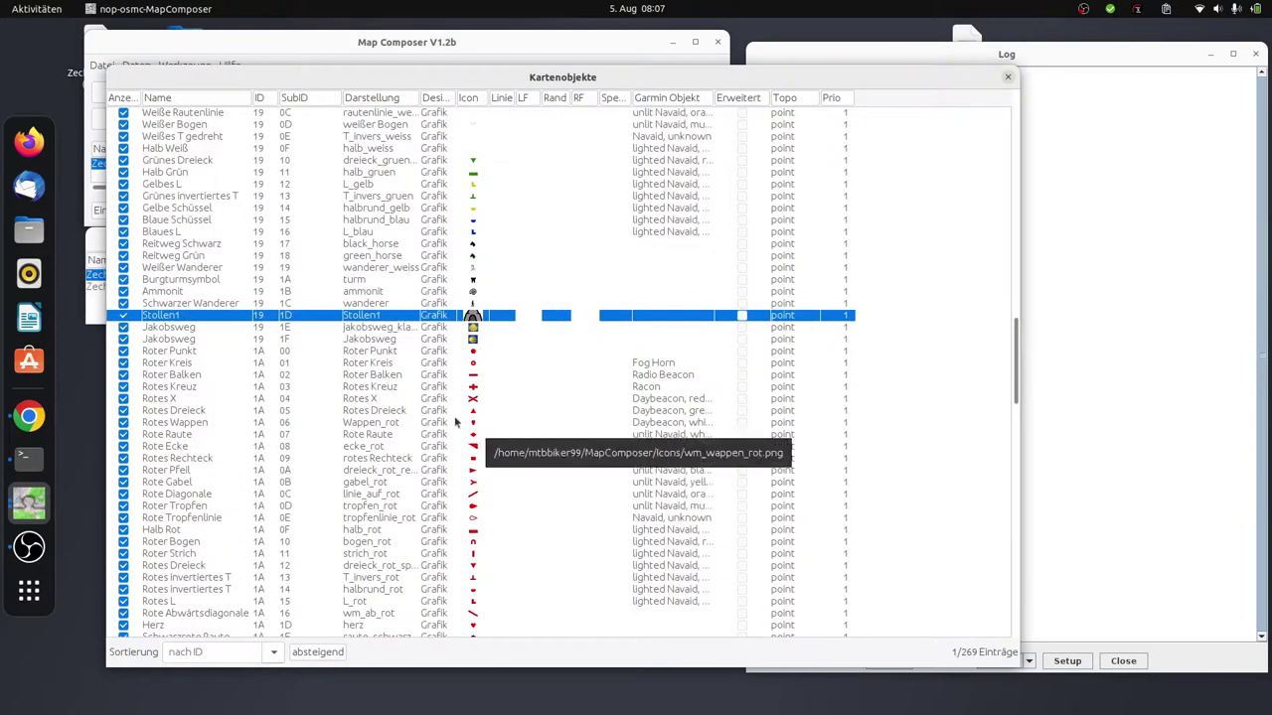
Step: Rename the Roter Punkt map object (ID 1A 00) to Stollen 2 in both its Darstellung and Name
{"action": "left_click", "coordinate": [351, 354]}
{"action": "double_click", "coordinate": [365, 360]}
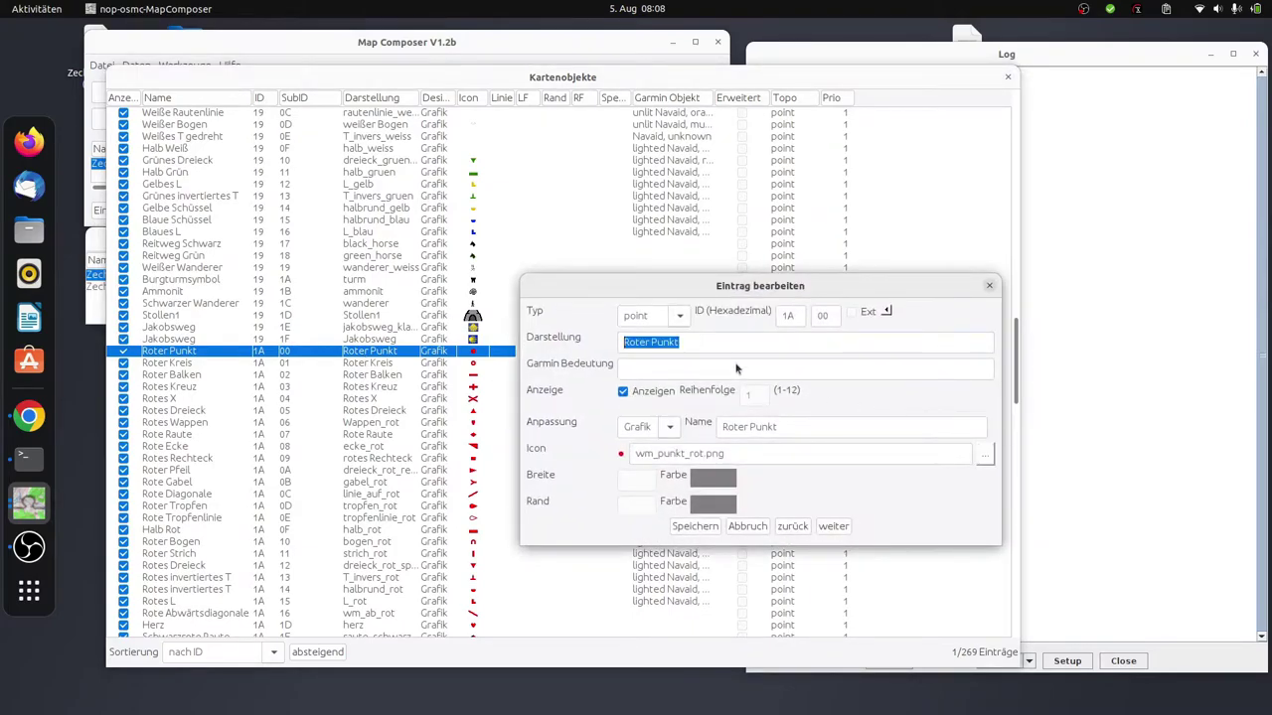
{"action": "type", "text": "Stollen 2"}
{"action": "key", "text": "ctrl+a"}
{"action": "key", "text": "ctrl+c"}
{"action": "left_click", "coordinate": [786, 426]}
{"action": "key", "text": "ctrl+a"}
{"action": "key", "text": "ctrl+v"}
Step: Assign the icon wm_bergwerg_stollen2.png to the Stollen 2 map object and save the entry
{"action": "left_click", "coordinate": [984, 455]}
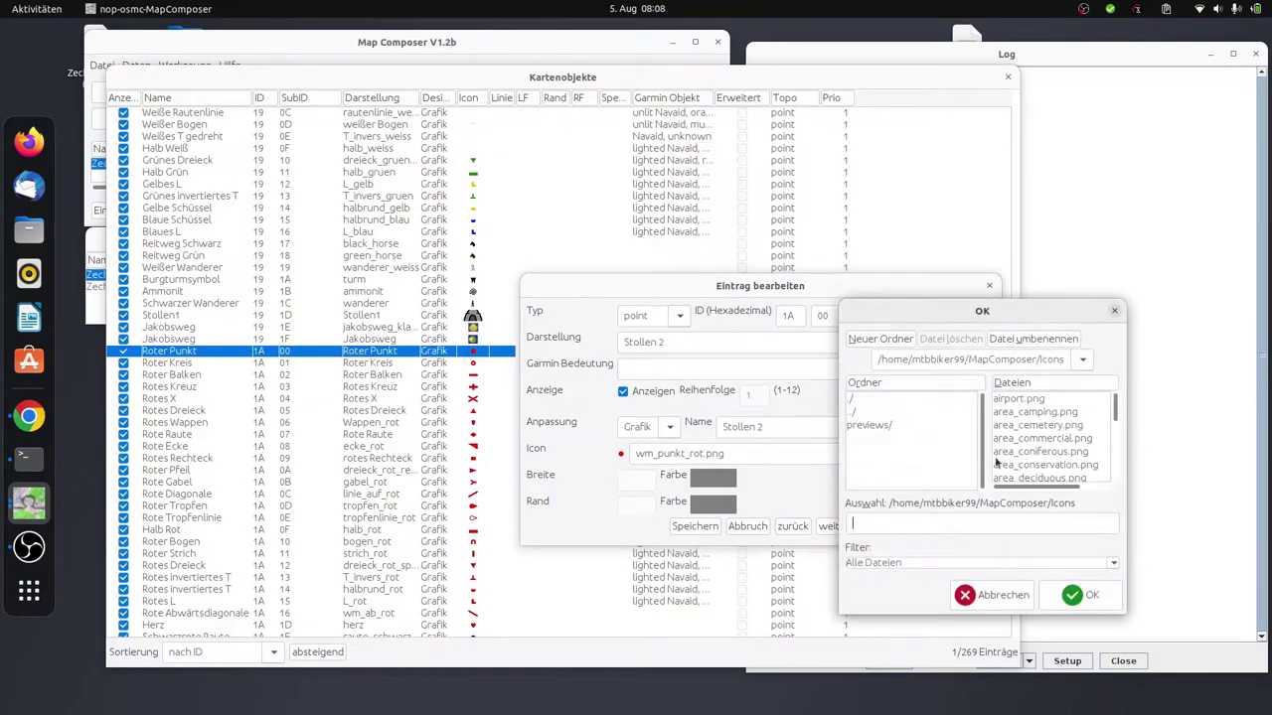
{"action": "left_click_drag", "start_coordinate": [1029, 315], "coordinate": [869, 140]}
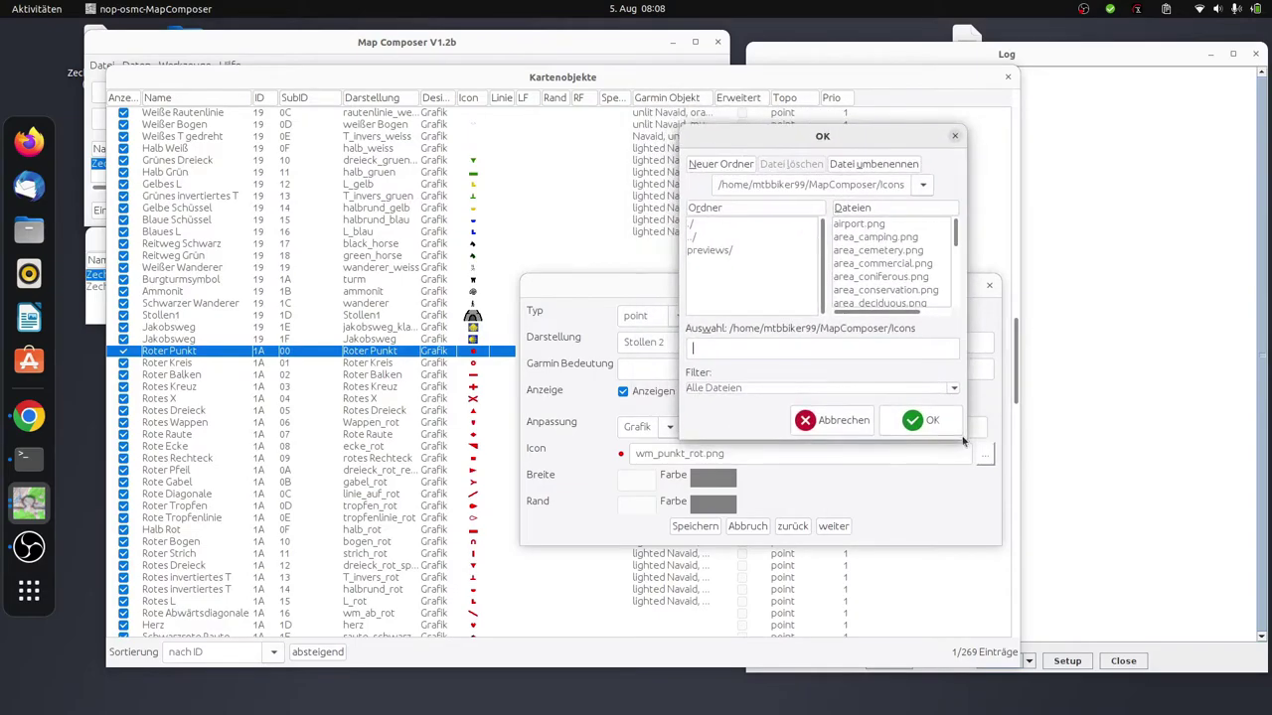
{"action": "left_click_drag", "start_coordinate": [969, 449], "coordinate": [1183, 629]}
{"action": "left_click_drag", "start_coordinate": [1174, 231], "coordinate": [1163, 388]}
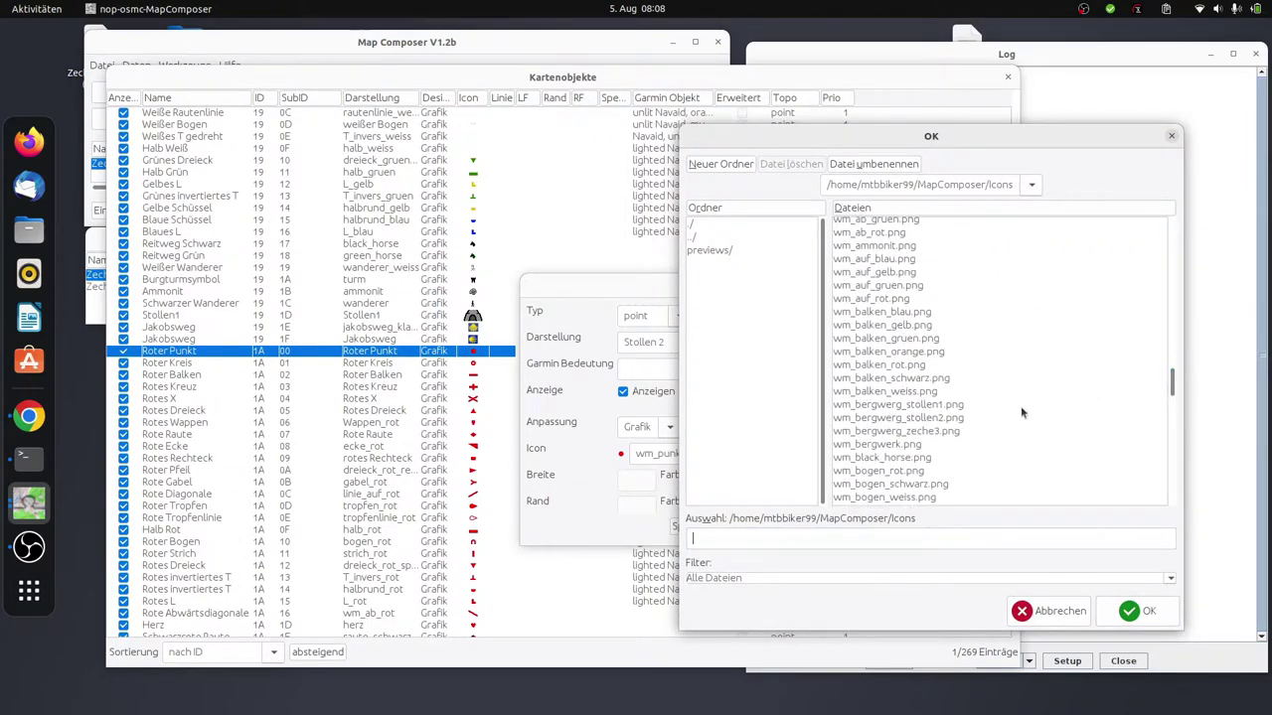
{"action": "left_click", "coordinate": [944, 419]}
{"action": "left_click", "coordinate": [1141, 610]}
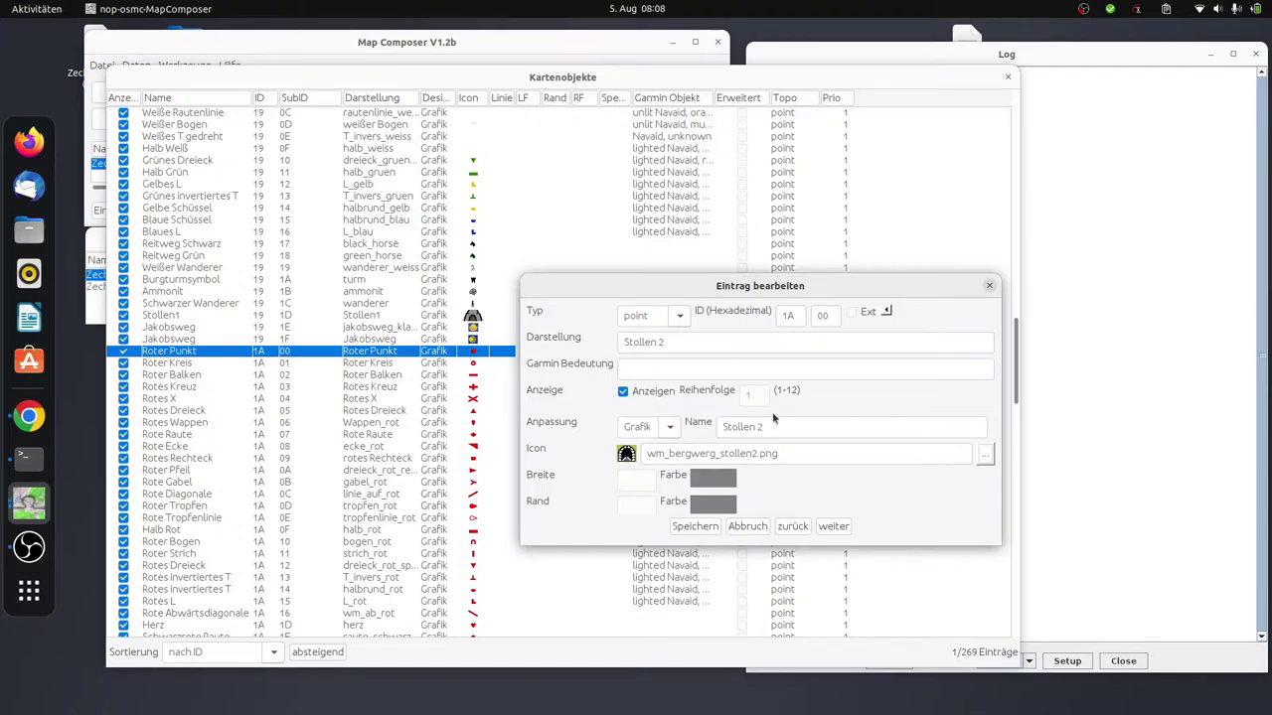
{"action": "left_click", "coordinate": [694, 526]}
Step: Compare the Stollen1 and Stollen 2 map objects and close the list
{"action": "left_click", "coordinate": [378, 316]}
{"action": "left_click", "coordinate": [377, 351]}
{"action": "left_click", "coordinate": [382, 320]}
{"action": "left_click", "coordinate": [397, 353]}
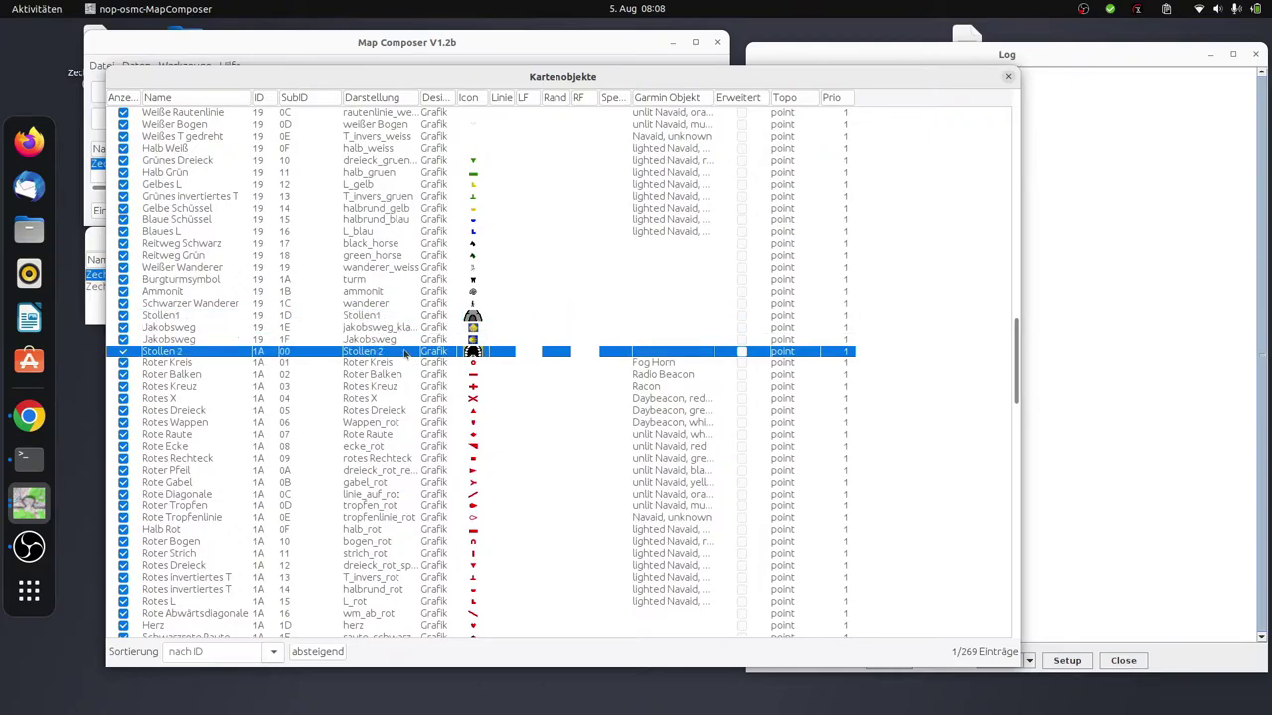
{"action": "left_click", "coordinate": [1010, 77]}
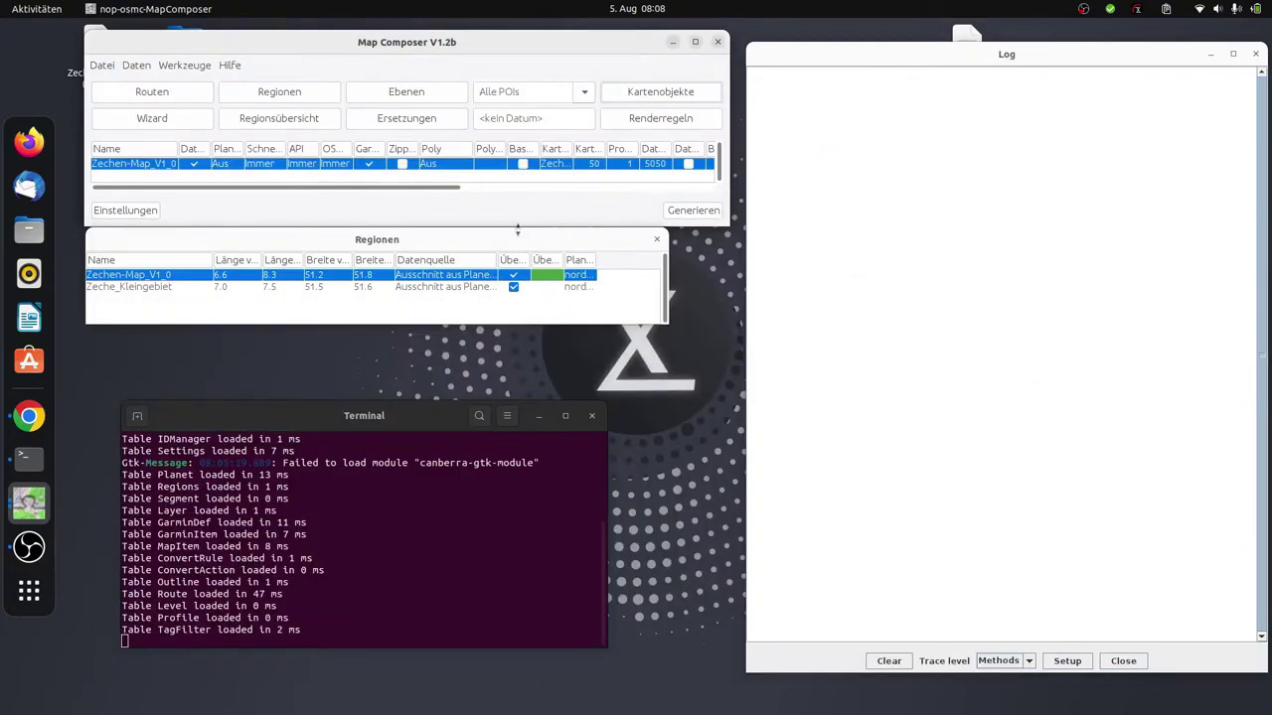
Step: Set the Kartenobjekt of the man_made = adit render rule to Stollen 2 and save the entry
{"action": "left_click", "coordinate": [659, 118]}
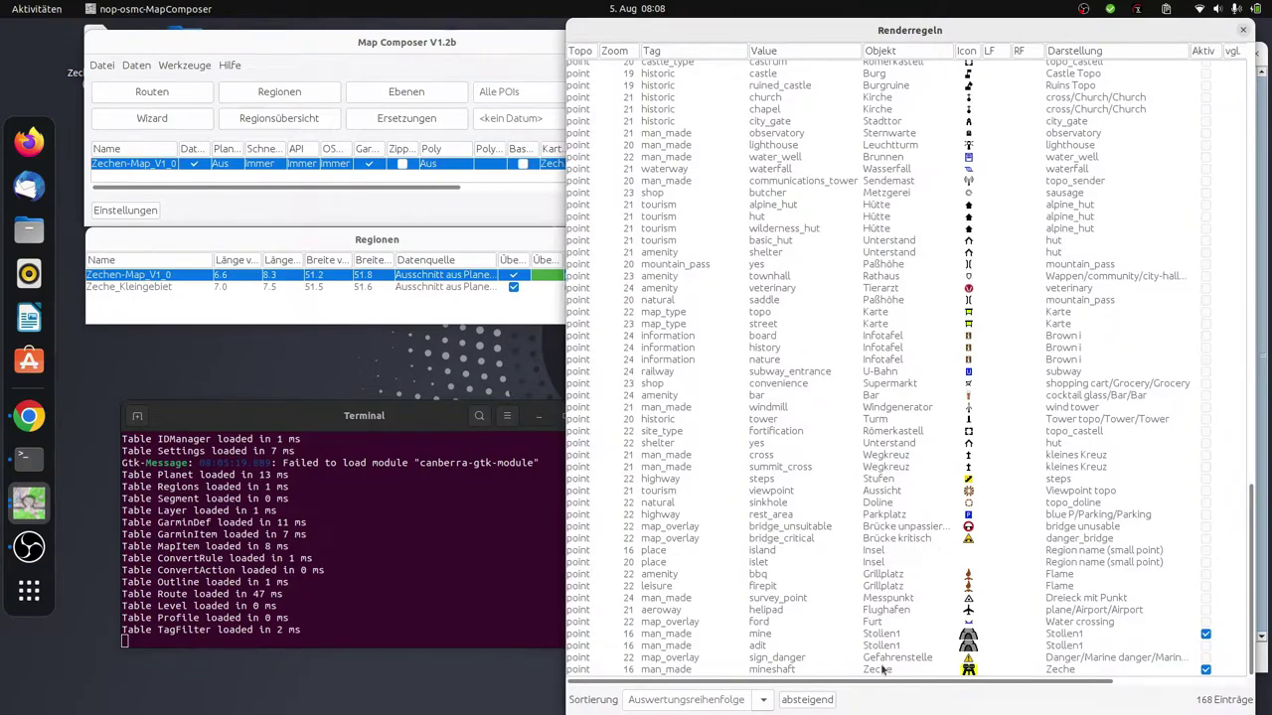
{"action": "left_click", "coordinate": [810, 648]}
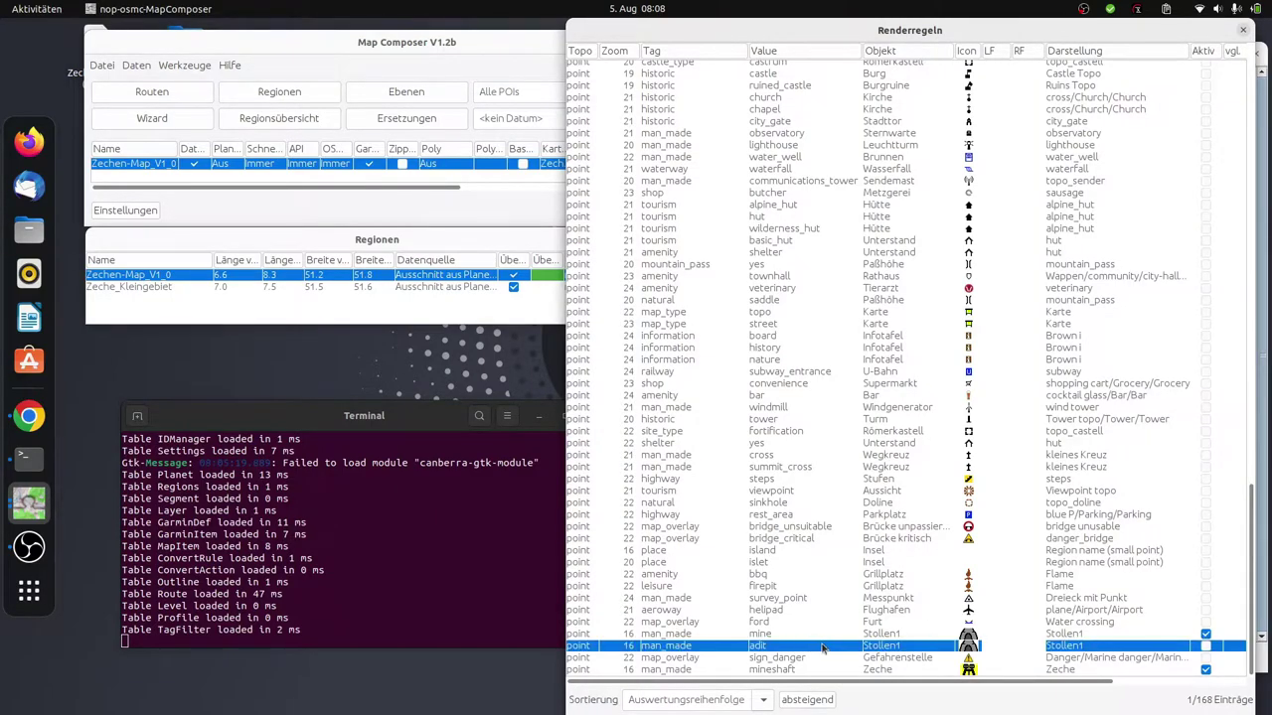
{"action": "double_click", "coordinate": [897, 649]}
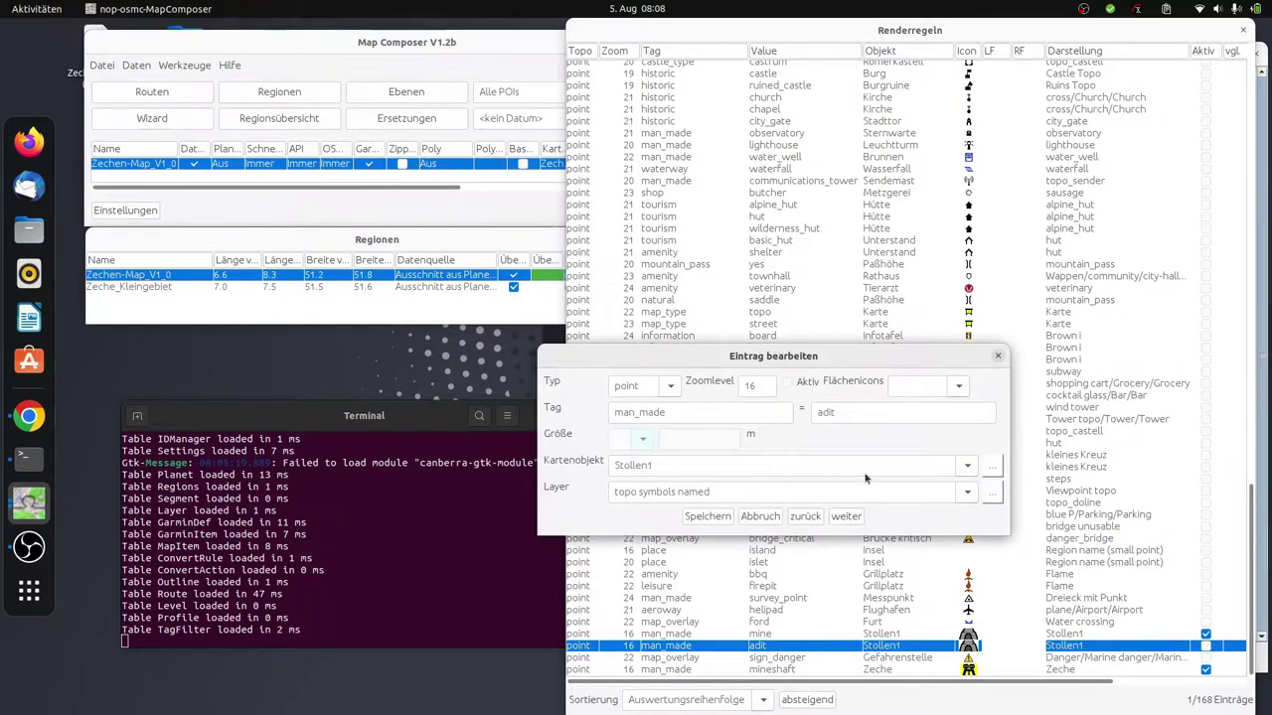
{"action": "left_click", "coordinate": [966, 467]}
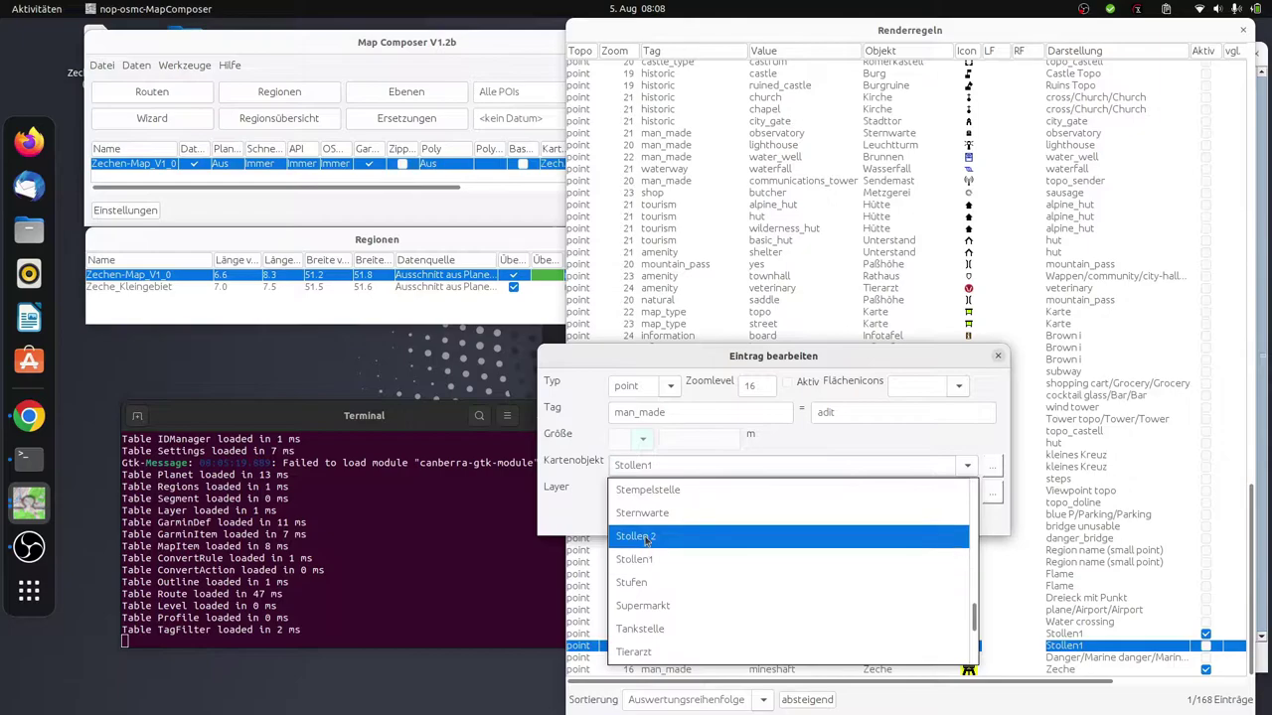
{"action": "left_click", "coordinate": [644, 535]}
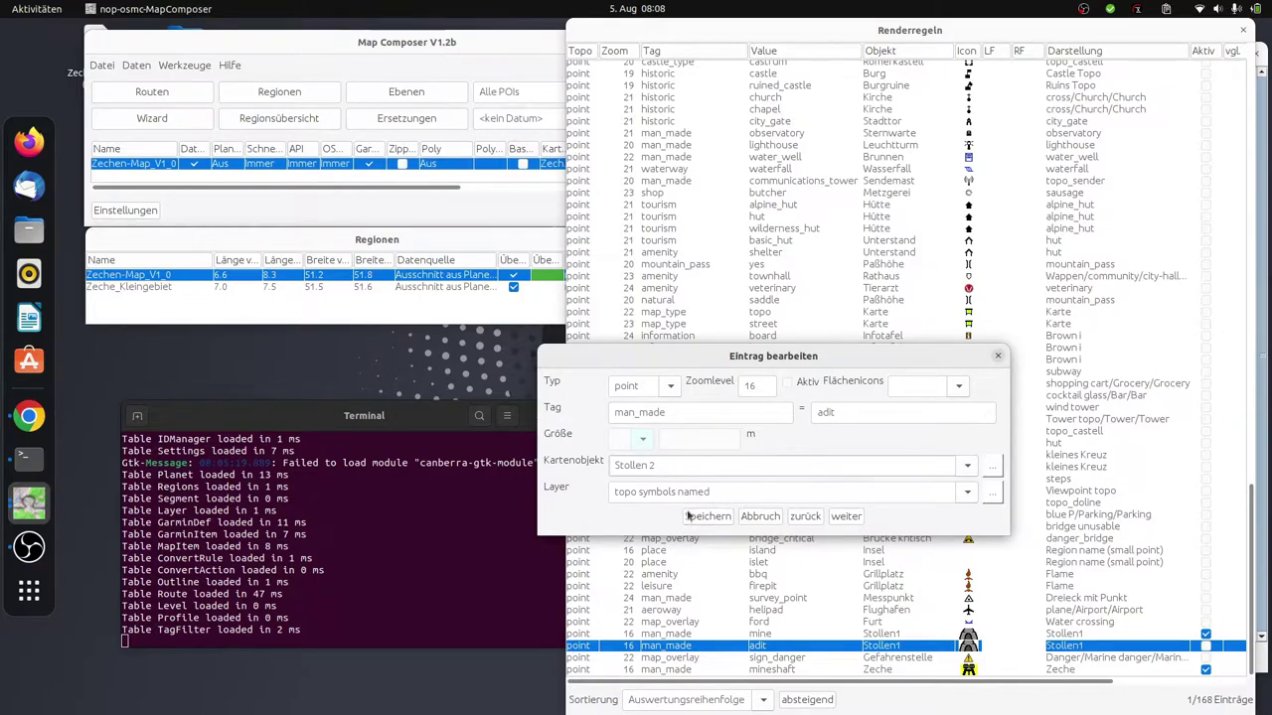
{"action": "left_click", "coordinate": [711, 518]}
Step: Compare the icons of the mine, adit and mineshaft render rules and close the list
{"action": "left_click", "coordinate": [982, 634]}
{"action": "left_click", "coordinate": [980, 646]}
{"action": "left_click", "coordinate": [978, 670]}
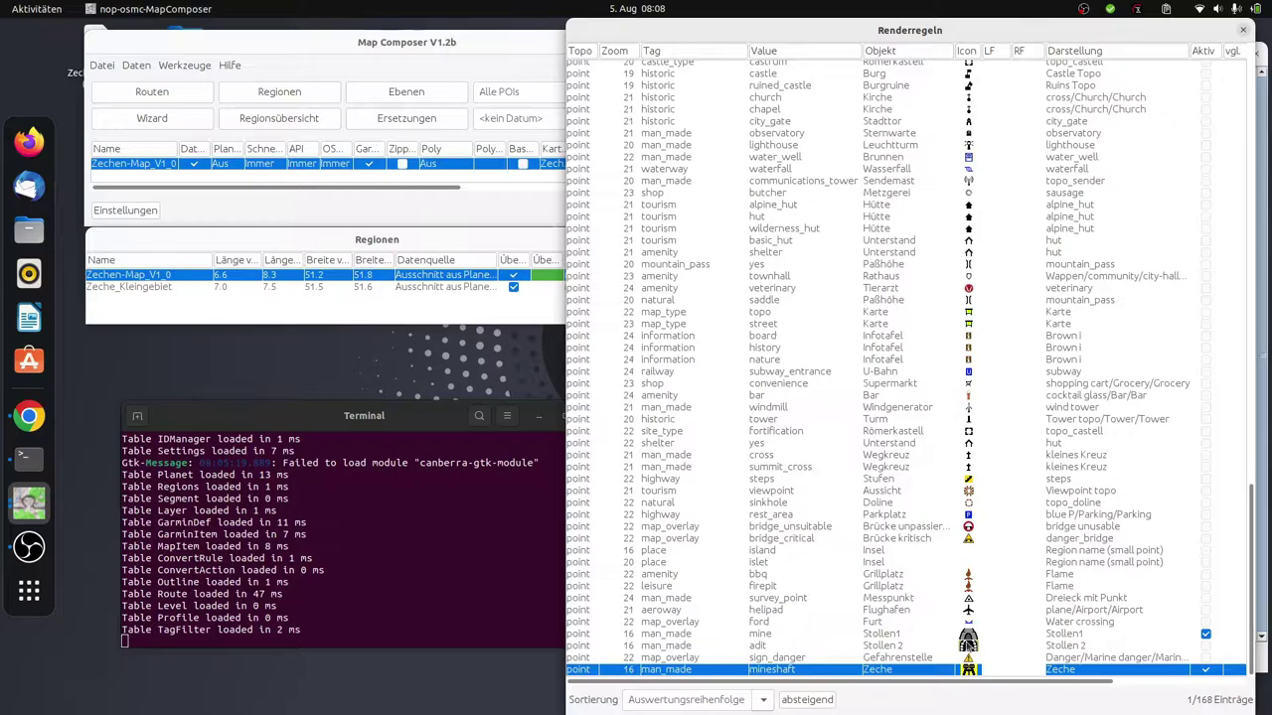
{"action": "left_click", "coordinate": [969, 645]}
{"action": "left_click", "coordinate": [969, 670]}
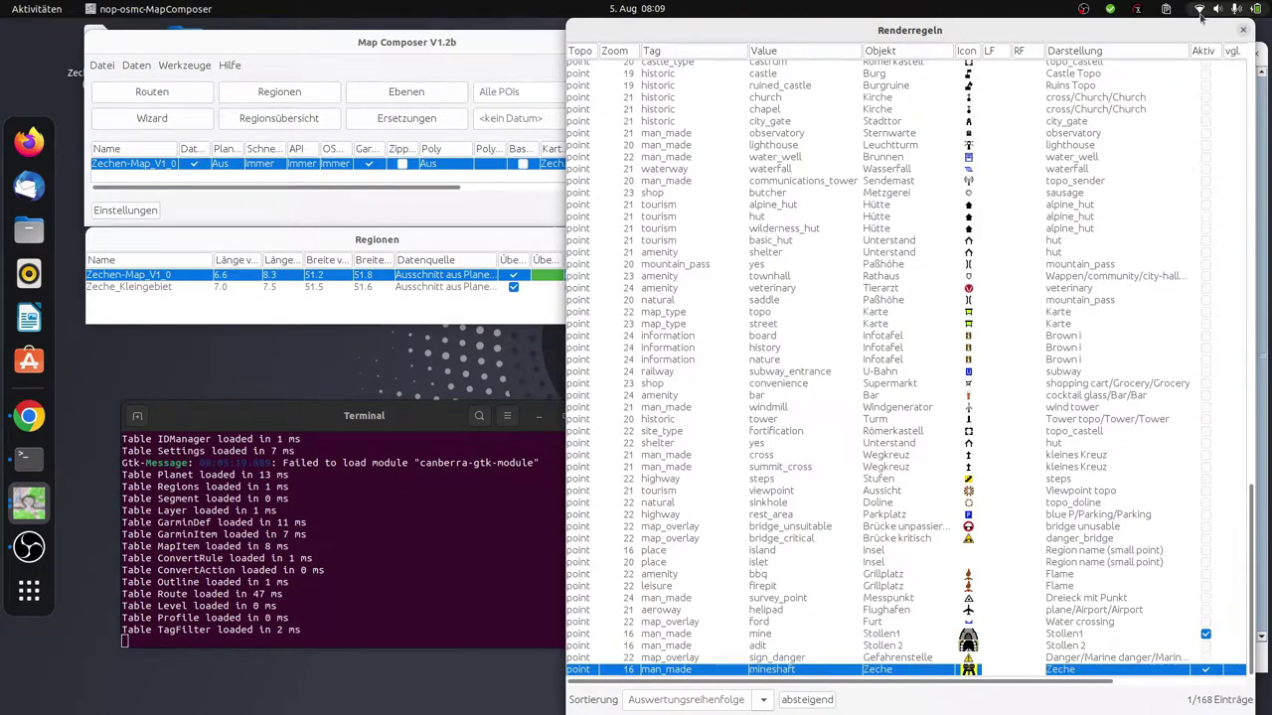
{"action": "left_click", "coordinate": [1243, 30]}
Step: Save the current Map Composer data with Zwischenspeichern and close the program
{"action": "left_click", "coordinate": [101, 67]}
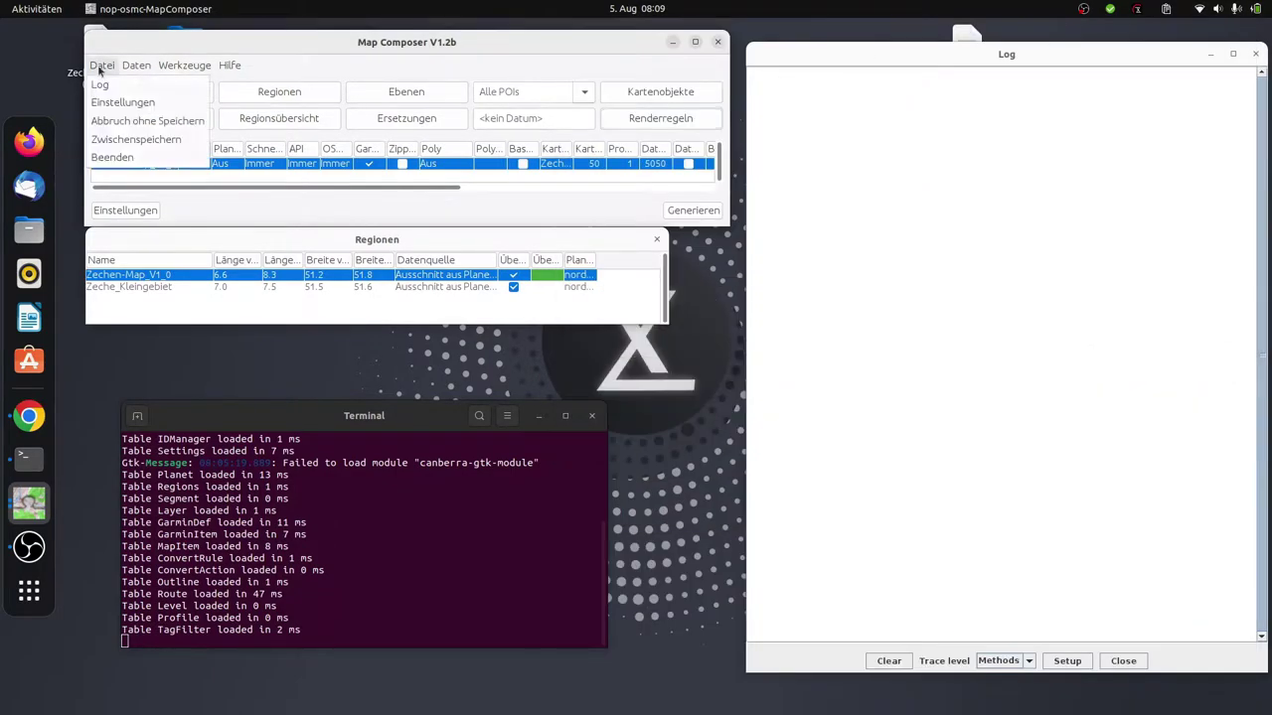
{"action": "left_click", "coordinate": [133, 142]}
{"action": "left_click", "coordinate": [717, 41]}
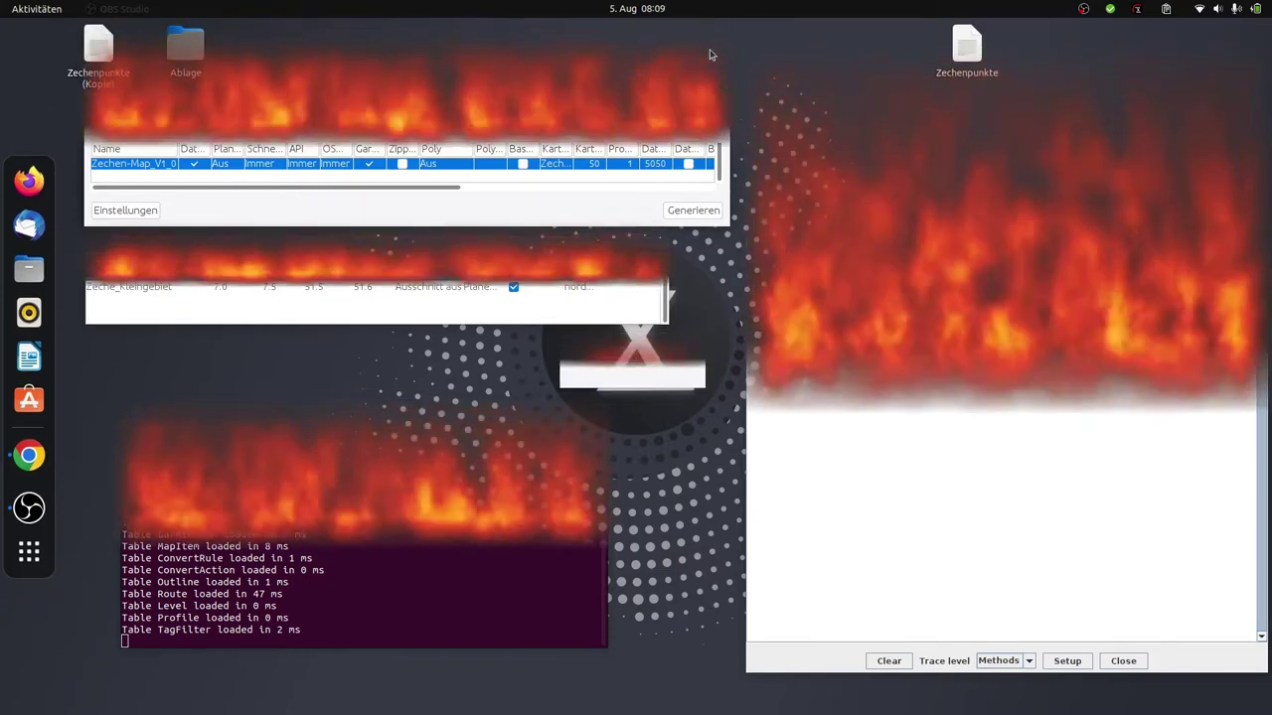
Step: Relaunch Map Composer with 64 GB of working memory, acknowledge the autoconfiguration message and open the regions list
{"action": "left_click", "coordinate": [15, 554]}
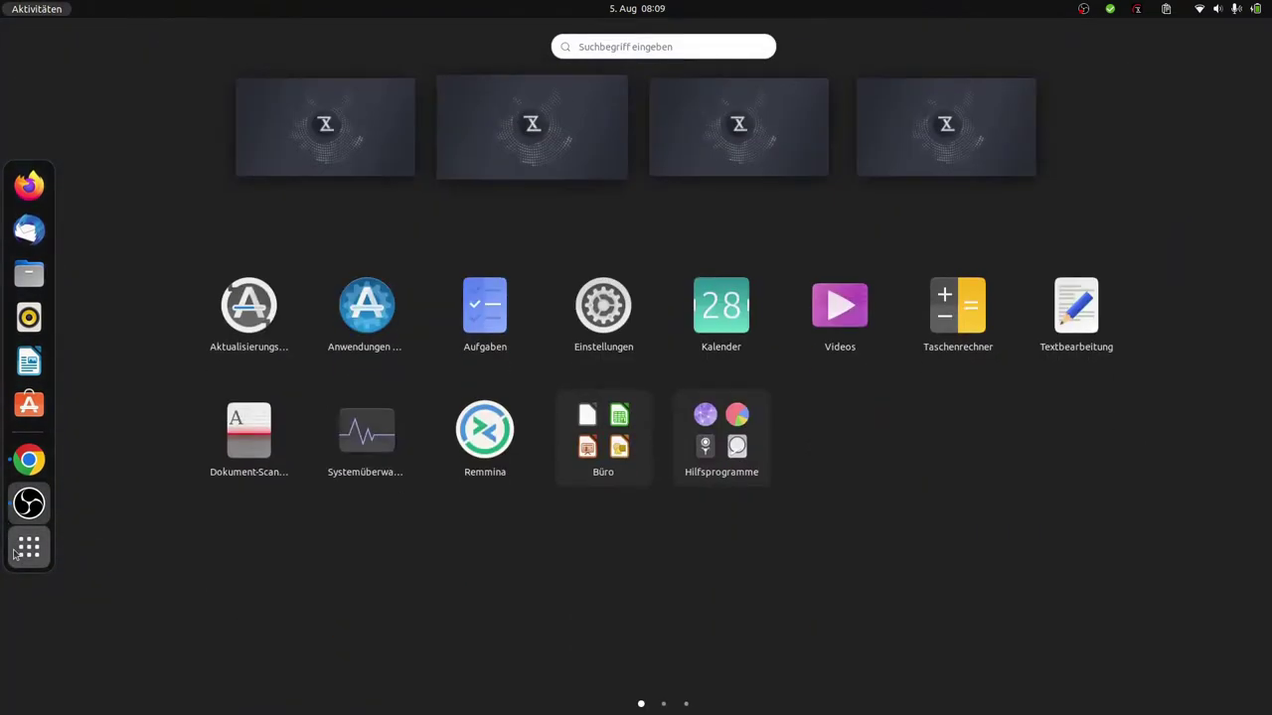
{"action": "type", "text": "mapc"}
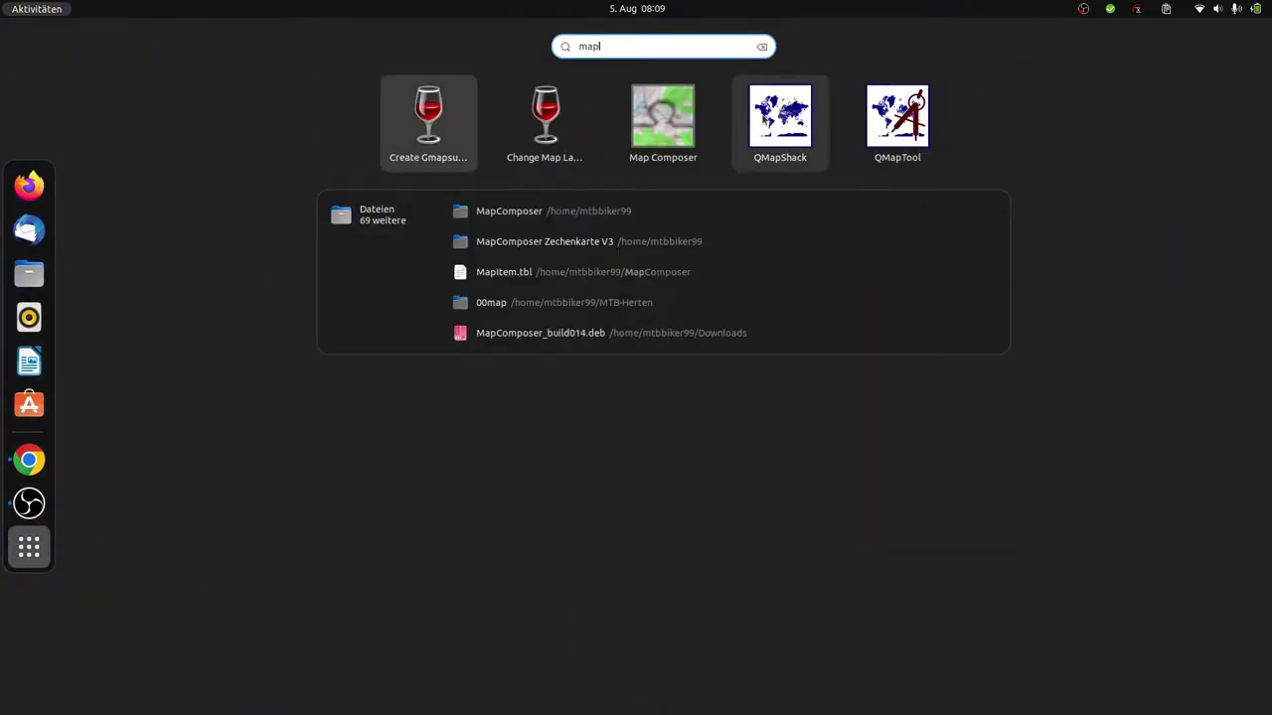
{"action": "key", "text": "Return"}
{"action": "type", "text": "64"}
{"action": "key", "text": "Return"}
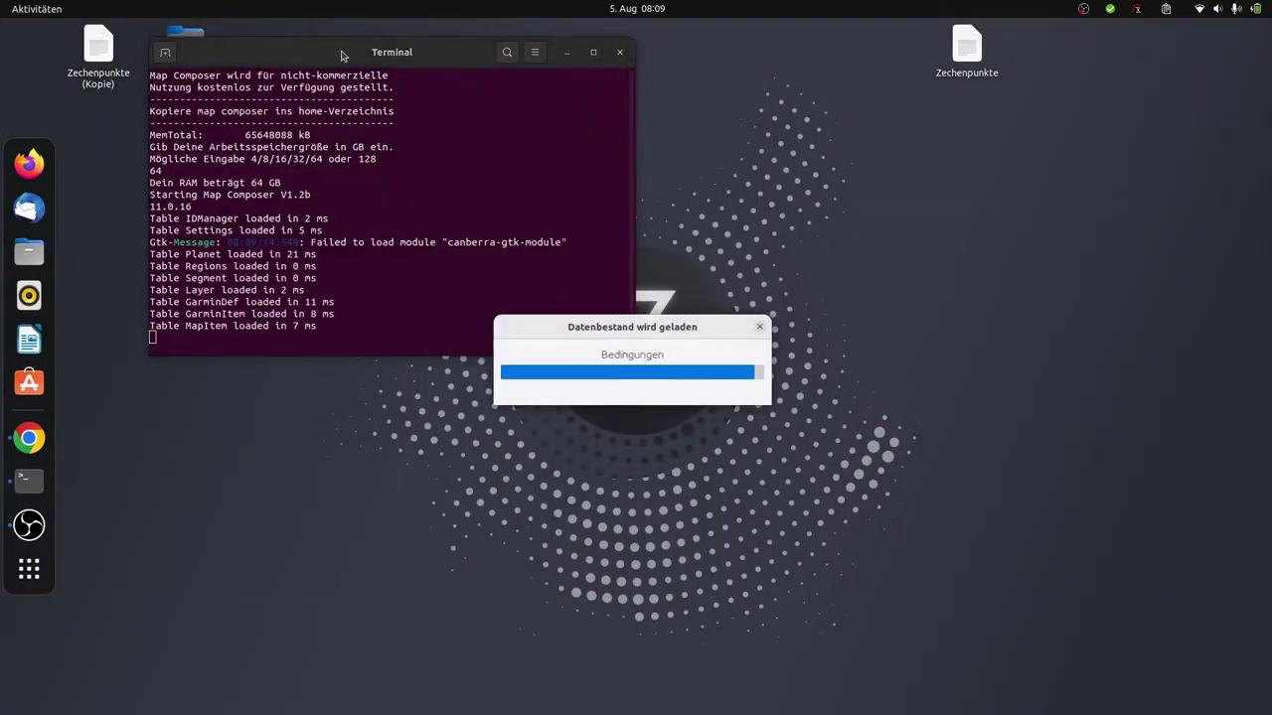
{"action": "left_click_drag", "start_coordinate": [337, 274], "coordinate": [290, 568]}
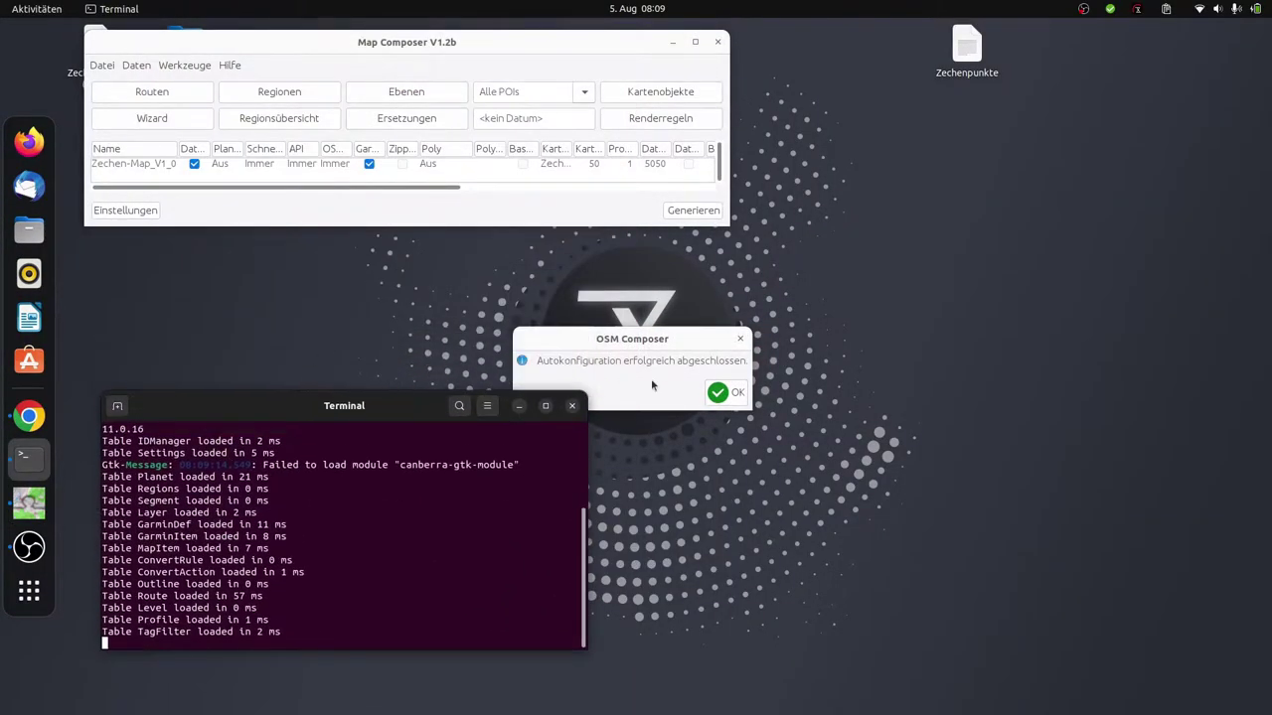
{"action": "left_click", "coordinate": [725, 391]}
{"action": "left_click", "coordinate": [298, 91]}
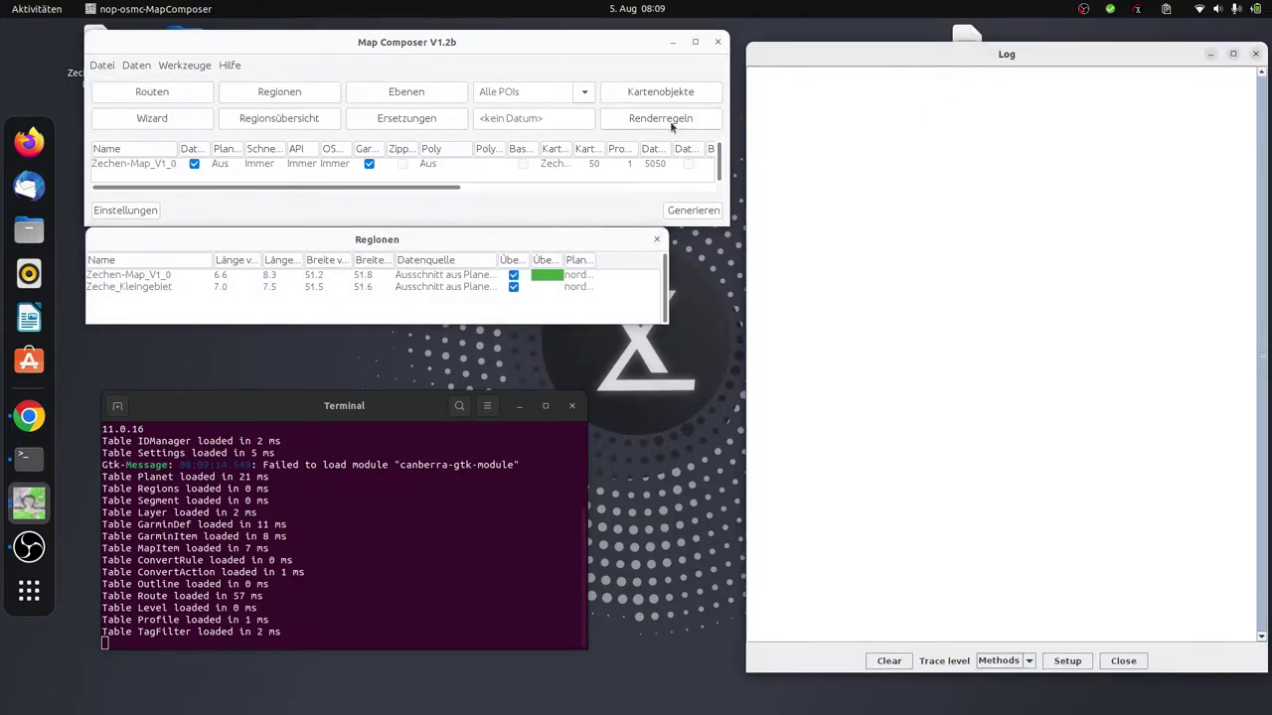
Step: Activate the man_made = adit render rule, save the entry and close the render rules list
{"action": "left_click", "coordinate": [660, 119]}
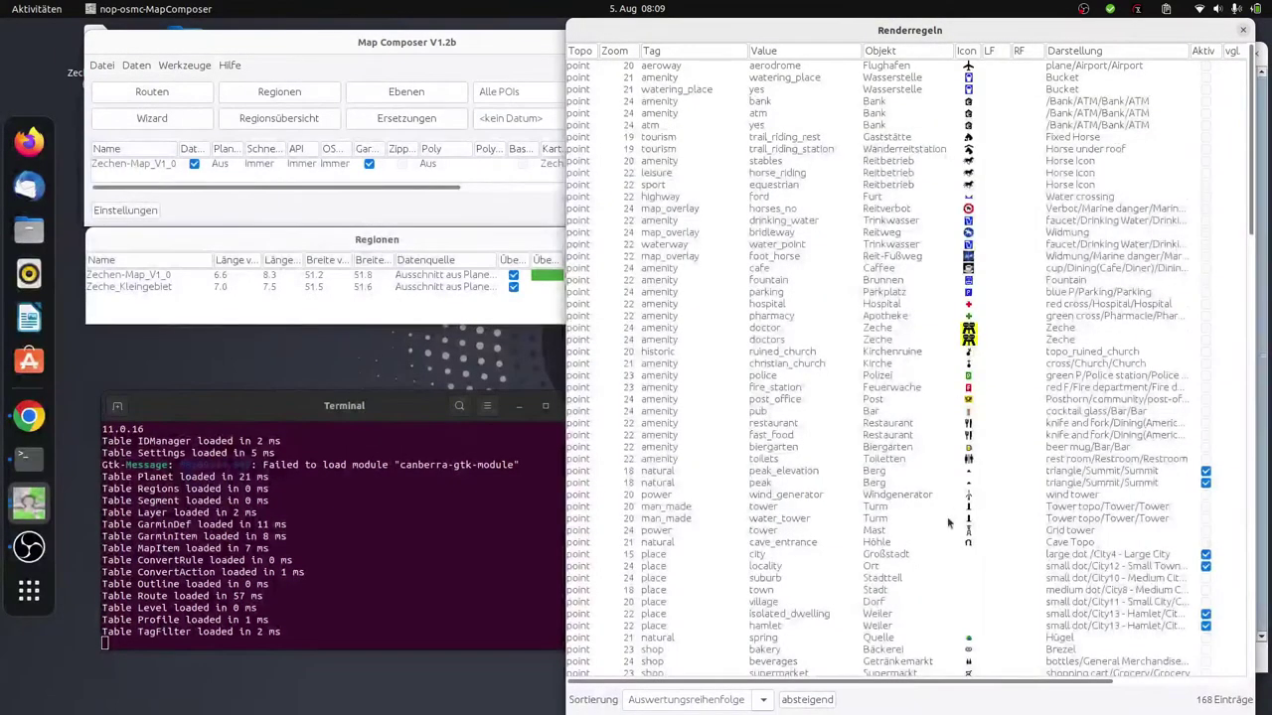
{"action": "scroll", "coordinate": [944, 525], "scroll_direction": "down", "scroll_amount": 20}
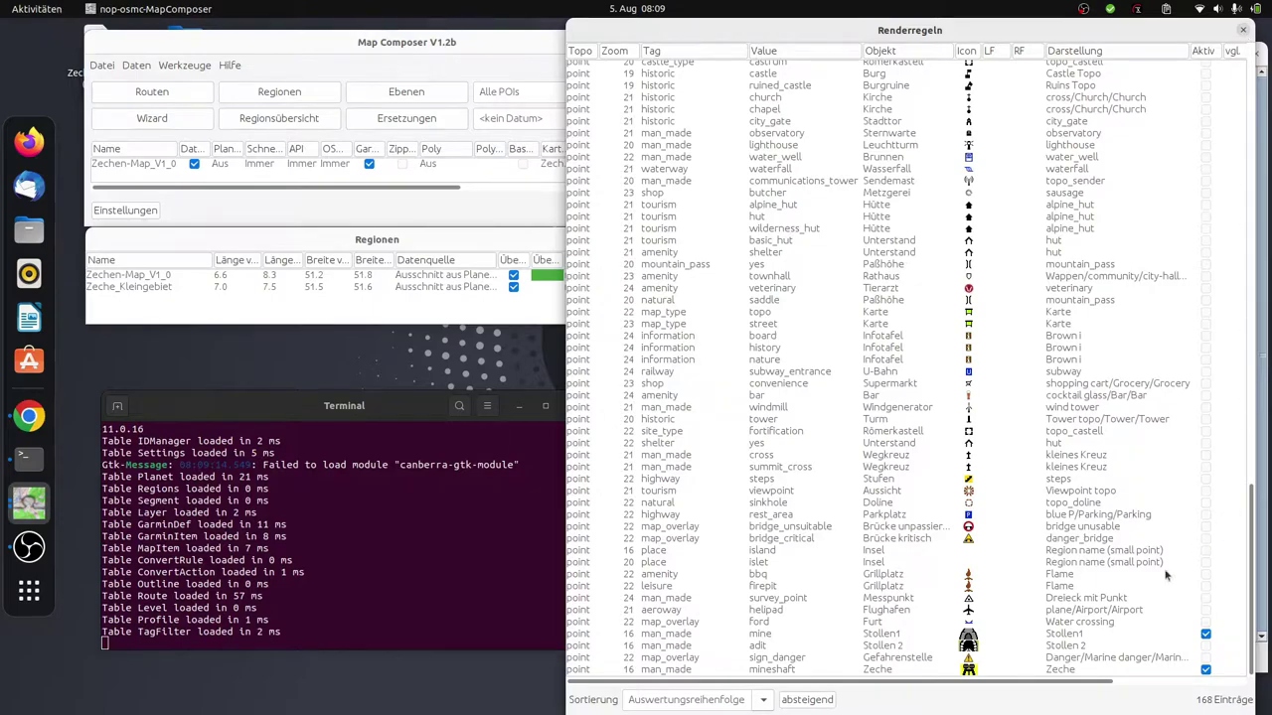
{"action": "double_click", "coordinate": [1000, 652]}
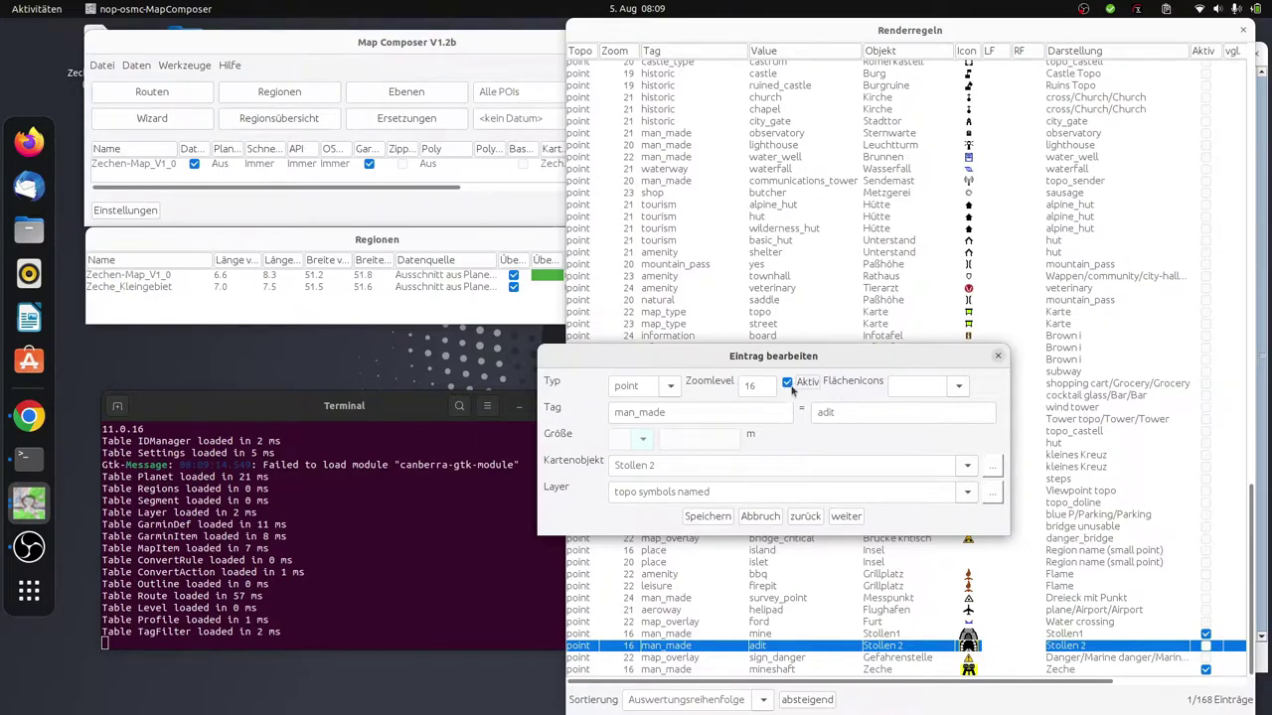
{"action": "left_click", "coordinate": [701, 515]}
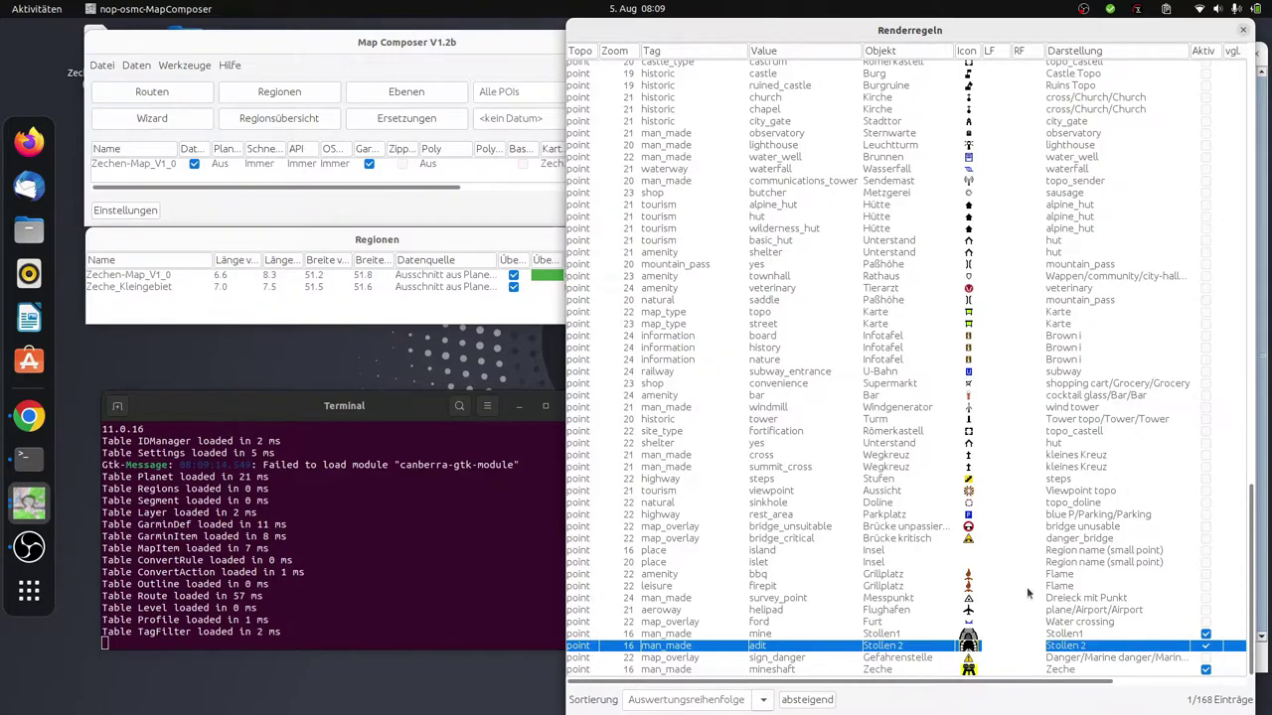
{"action": "left_click", "coordinate": [1242, 31]}
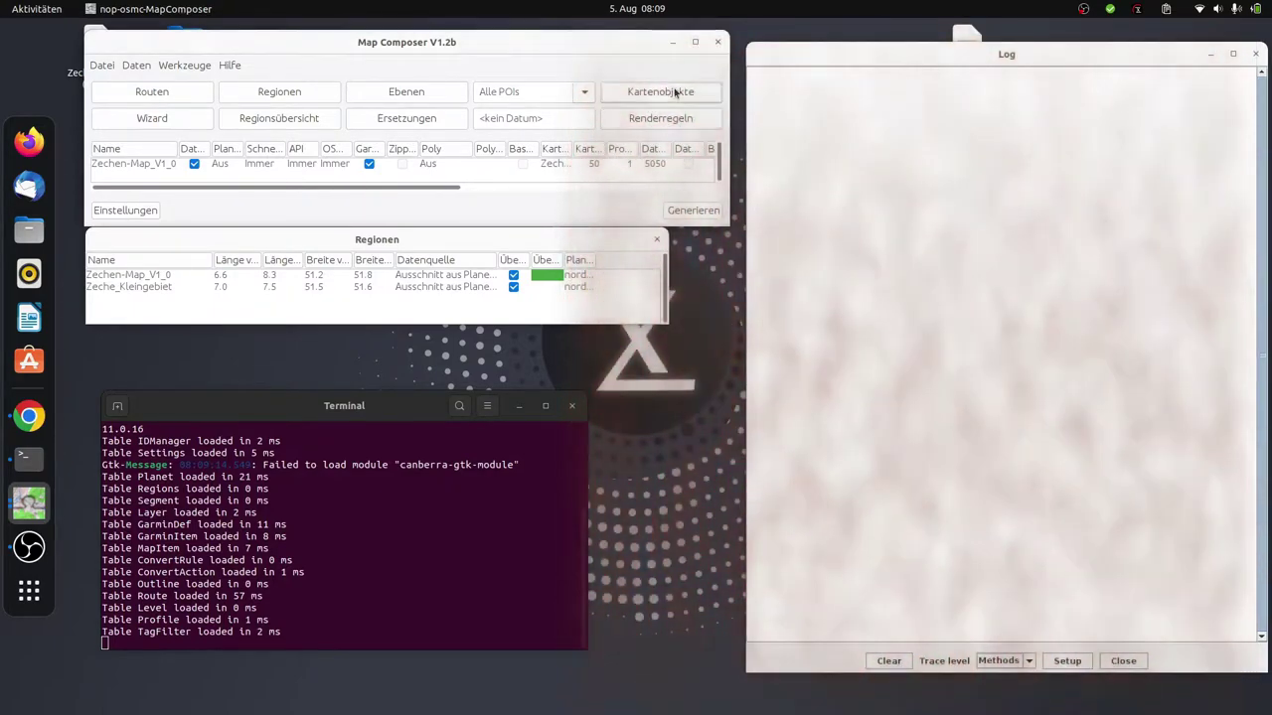
Step: Check the Stollen1 and Stollen 2 entries among the map objects and close the list
{"action": "left_click", "coordinate": [659, 89]}
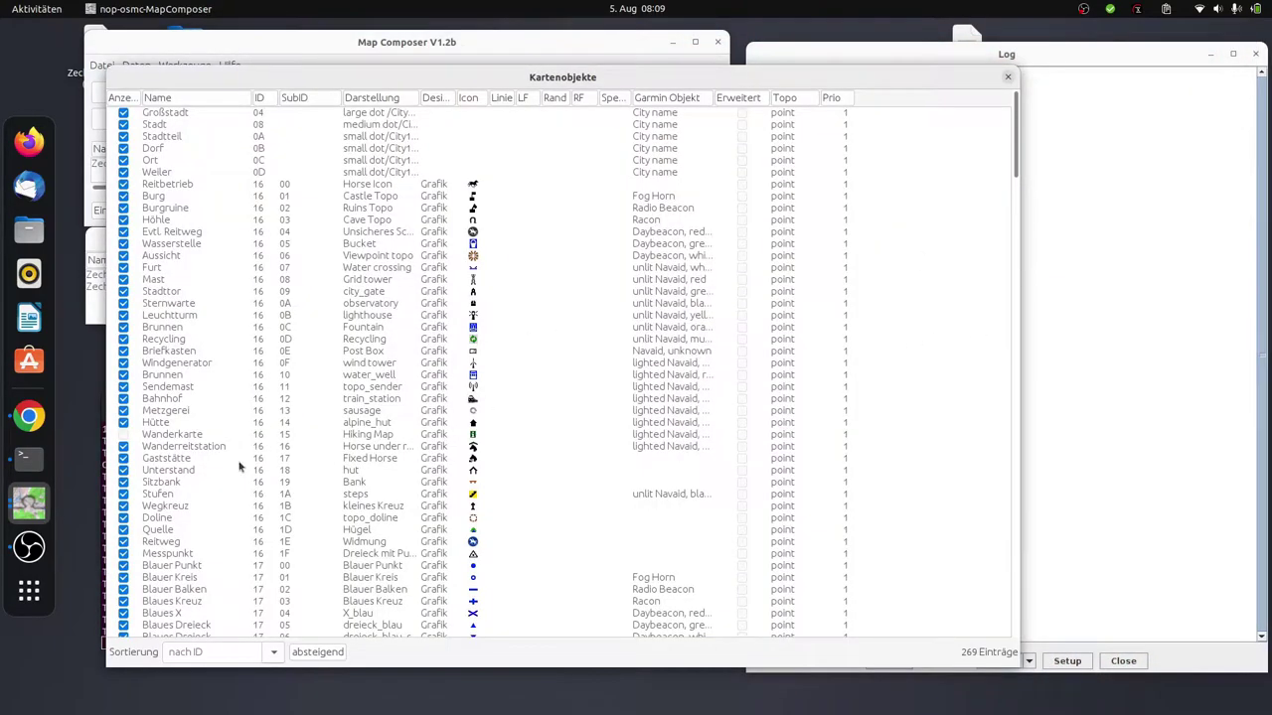
{"action": "scroll", "coordinate": [156, 487], "scroll_direction": "down", "scroll_amount": 20}
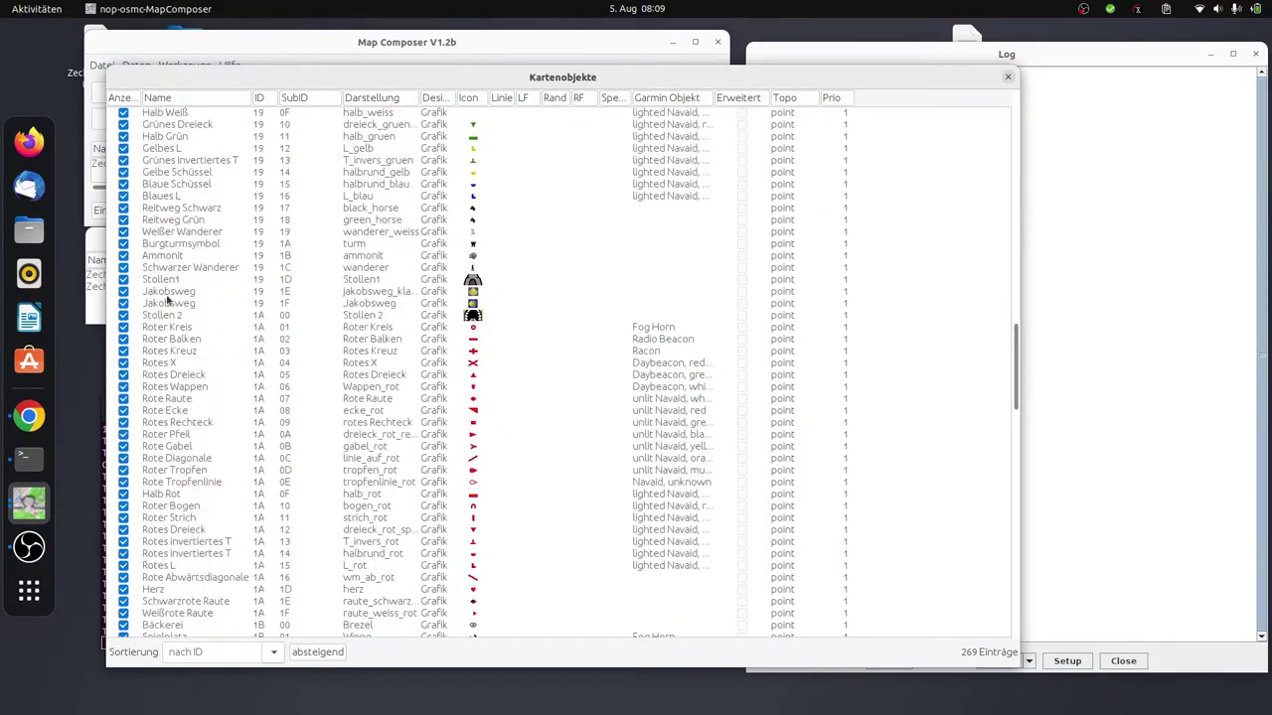
{"action": "left_click", "coordinate": [188, 281]}
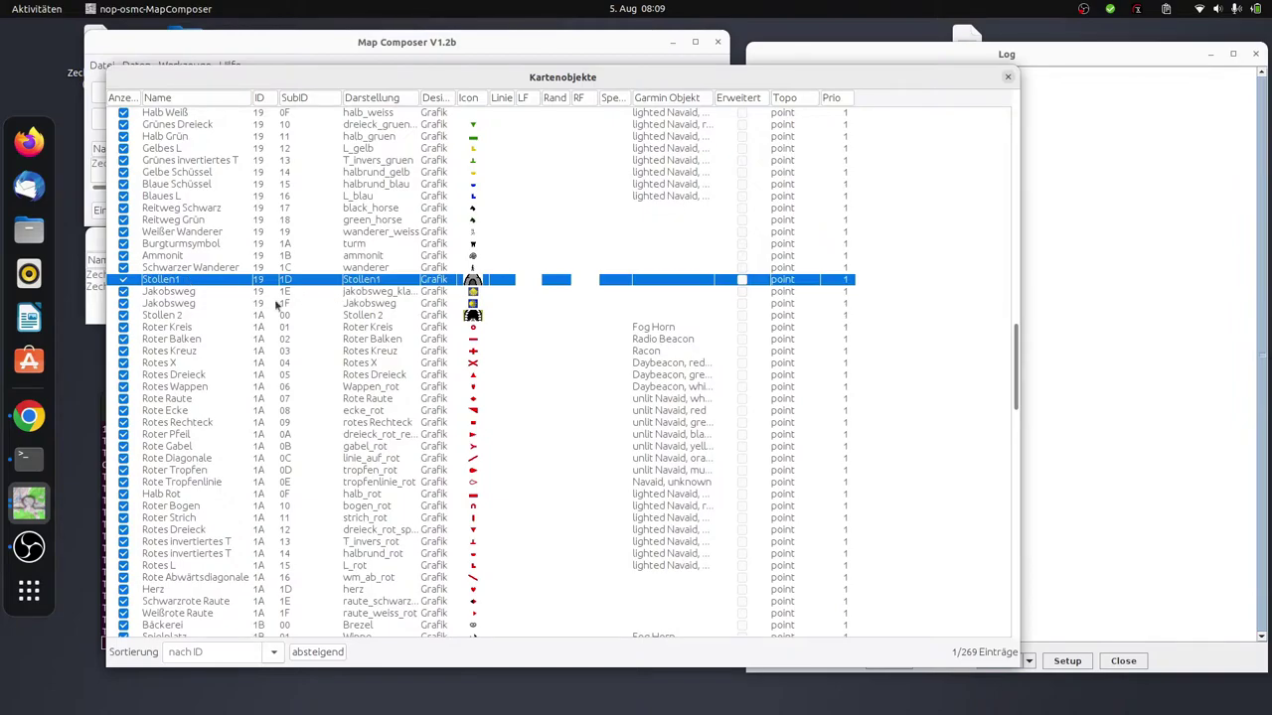
{"action": "left_click", "coordinate": [1009, 76]}
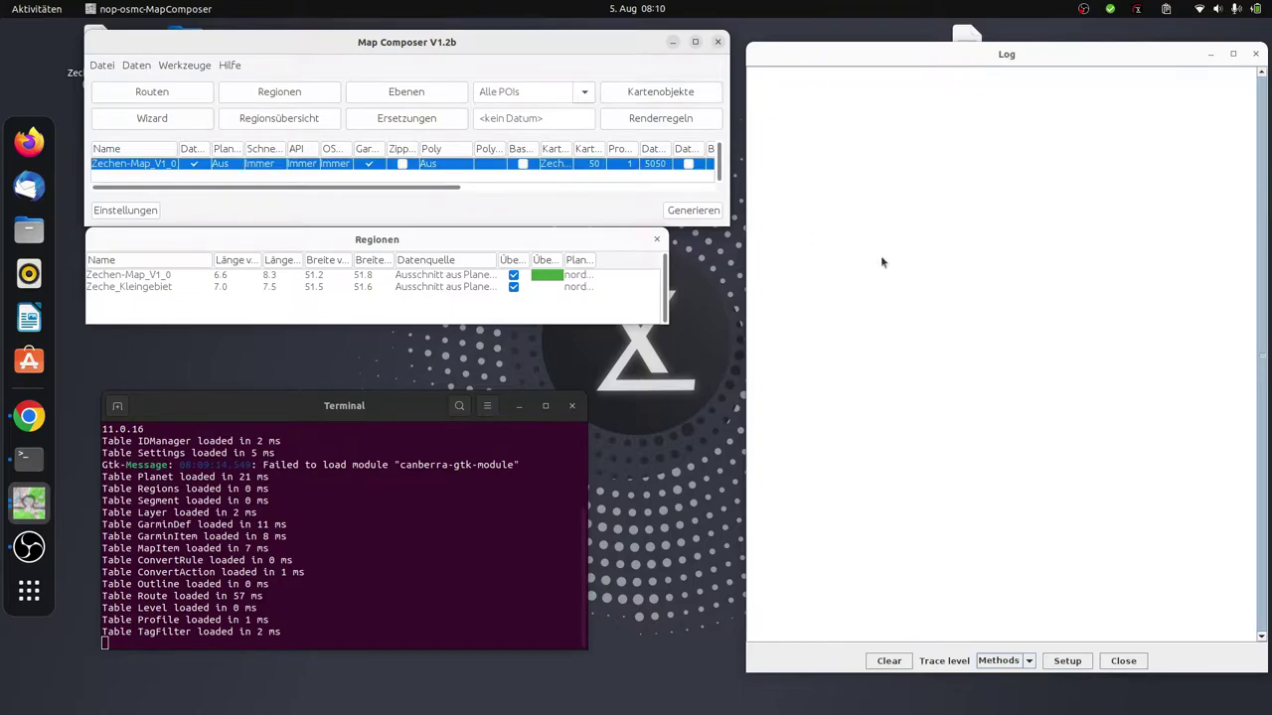
Step: Generate the Zechen-Map_V1_0 map
{"action": "left_click", "coordinate": [675, 215]}
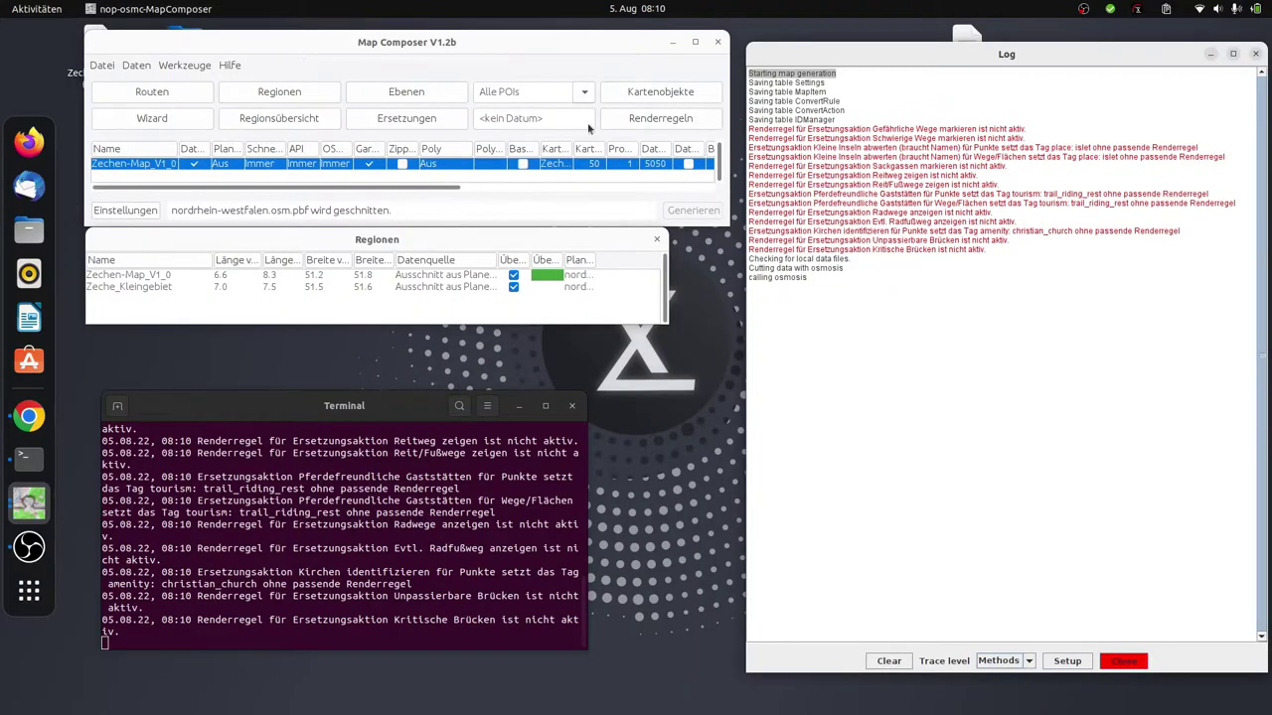
Step: Deactivate the replacement rule Gefährliche Wege markieren for Wege and save the entry
{"action": "left_click", "coordinate": [369, 120]}
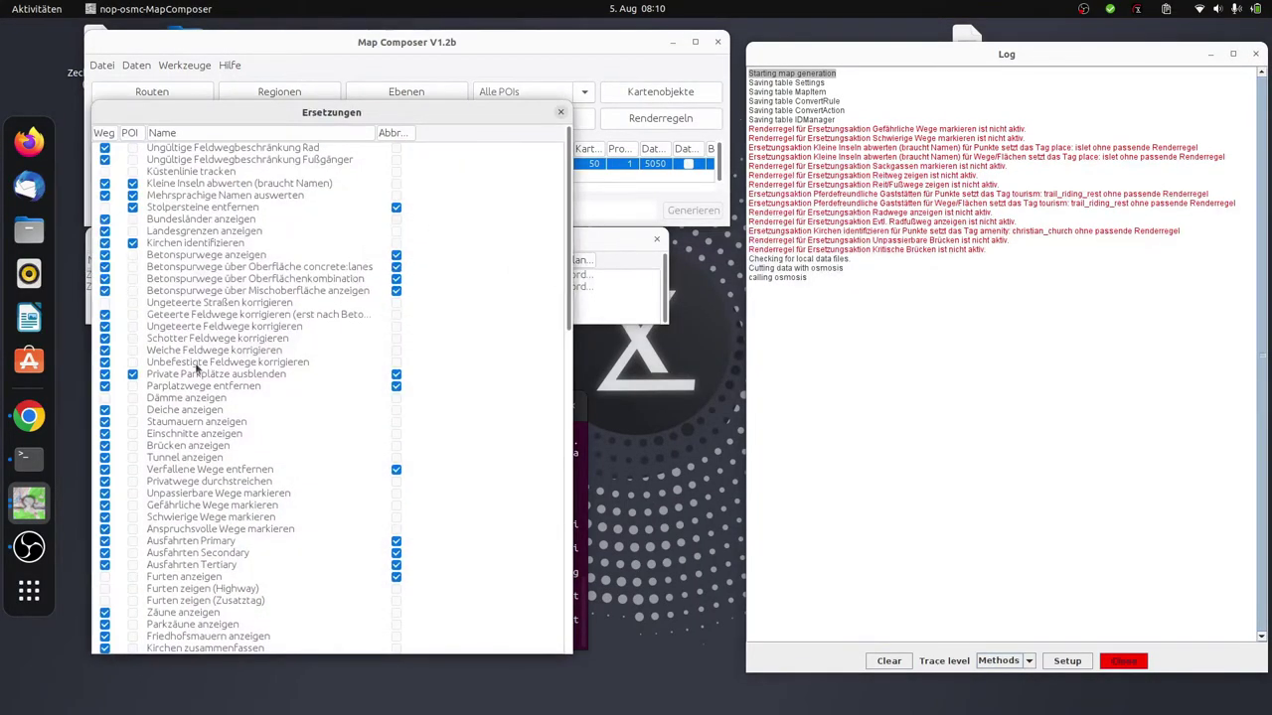
{"action": "scroll", "coordinate": [174, 459], "scroll_direction": "down", "scroll_amount": 5}
{"action": "left_click", "coordinate": [217, 315]}
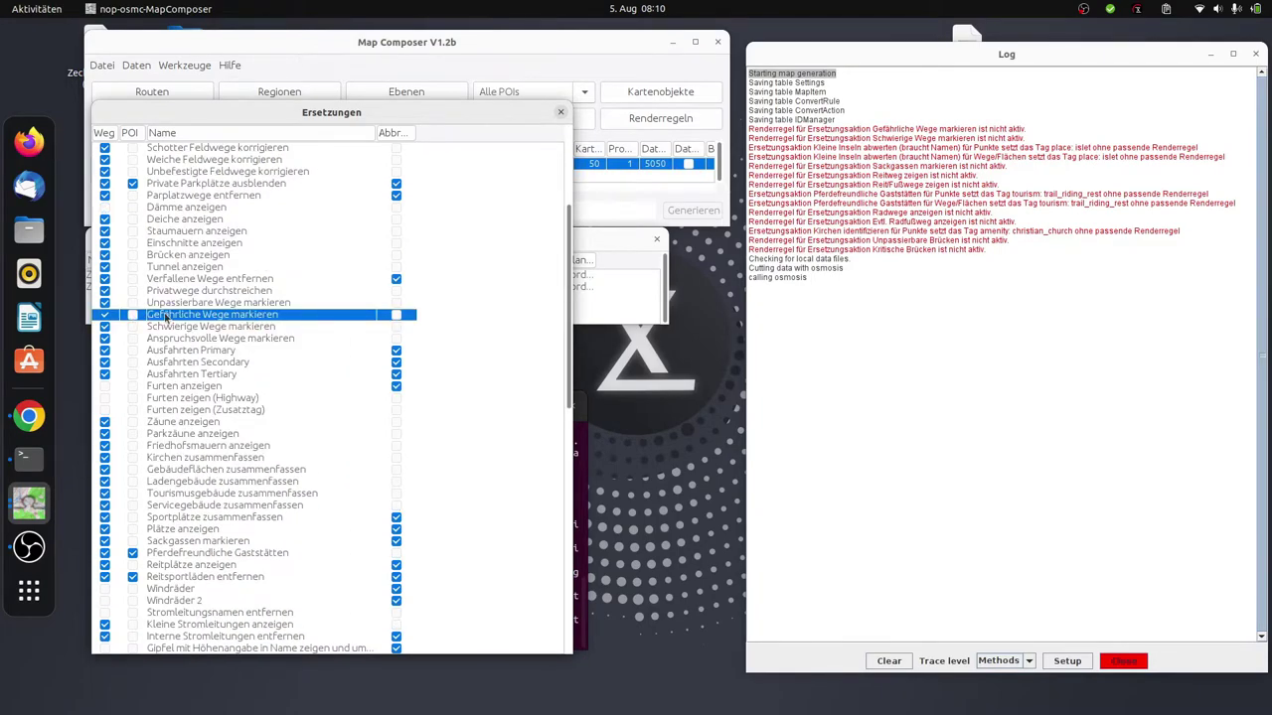
{"action": "double_click", "coordinate": [167, 319]}
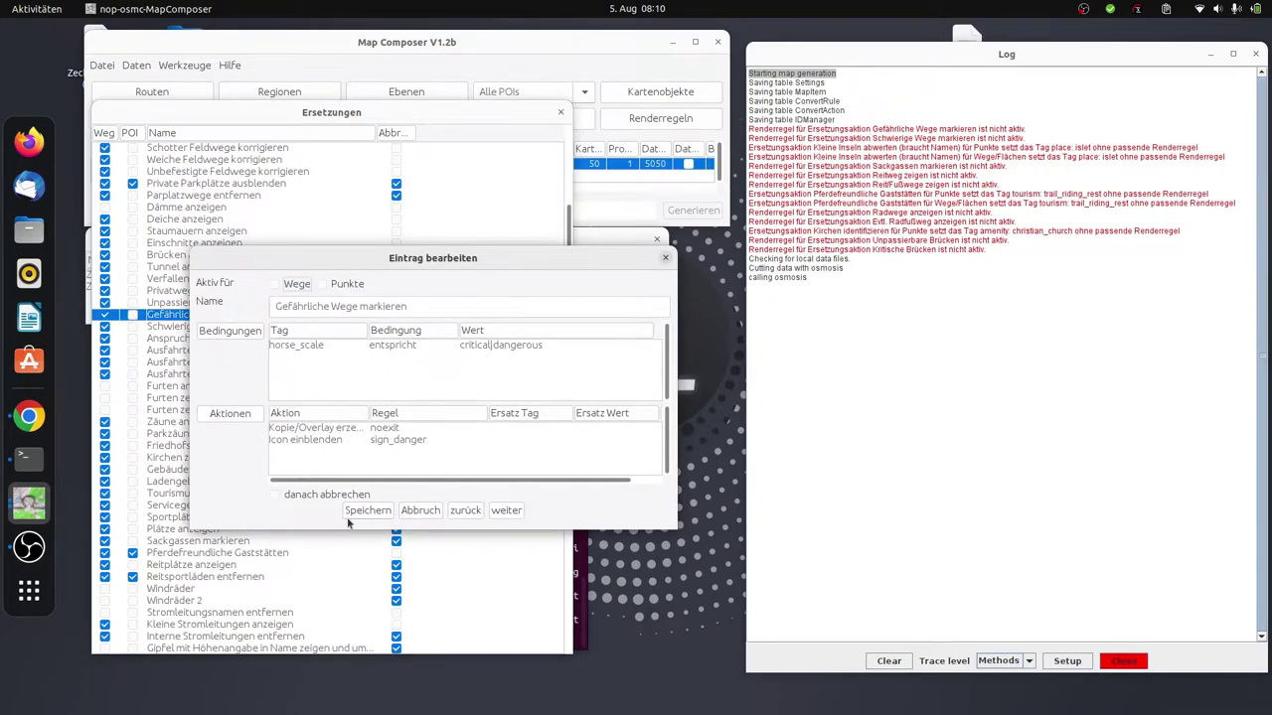
{"action": "left_click", "coordinate": [350, 511]}
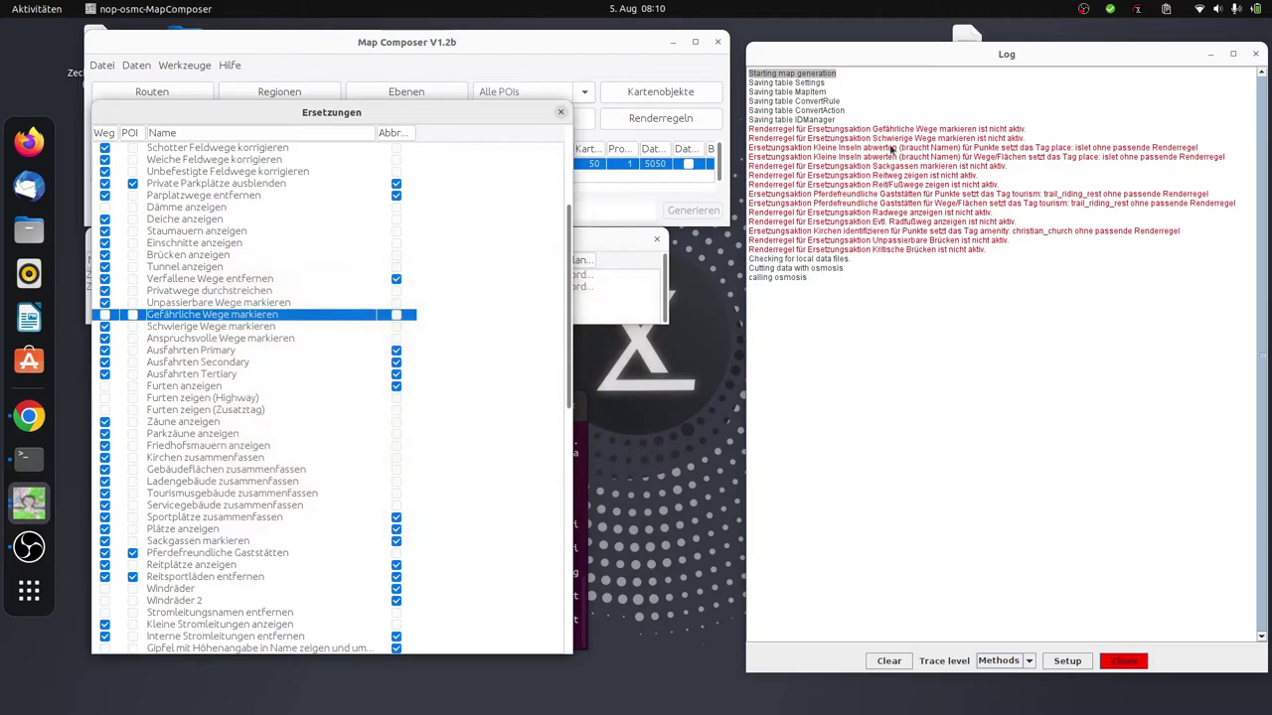
Step: Deactivate the replacement rule Schwierige Wege markieren for Wege and save the entry
{"action": "double_click", "coordinate": [210, 328]}
{"action": "left_click", "coordinate": [275, 285]}
{"action": "left_click", "coordinate": [365, 511]}
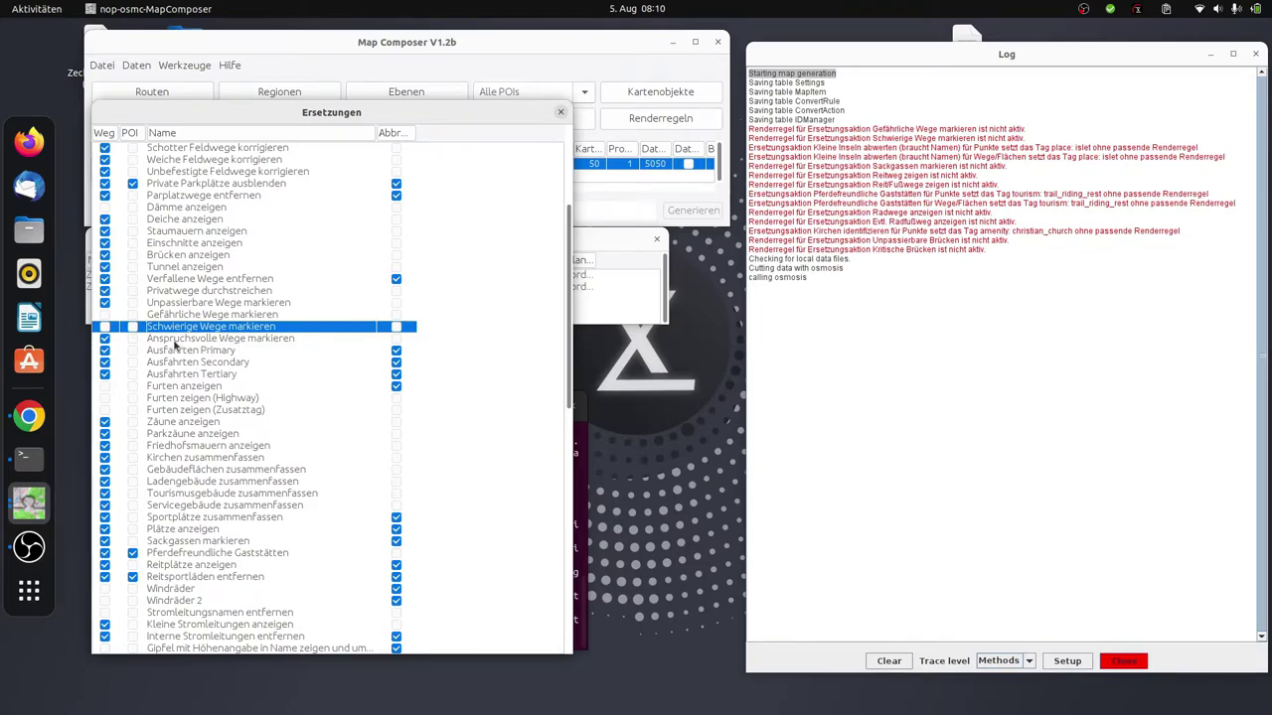
Step: Deactivate the replacement rule Kleine Inseln abwerten (braucht Namen) for Punkte and Wege, save it and close the replacements list
{"action": "scroll", "coordinate": [177, 338], "scroll_direction": "up", "scroll_amount": 5}
{"action": "left_click", "coordinate": [181, 184]}
{"action": "double_click", "coordinate": [180, 184]}
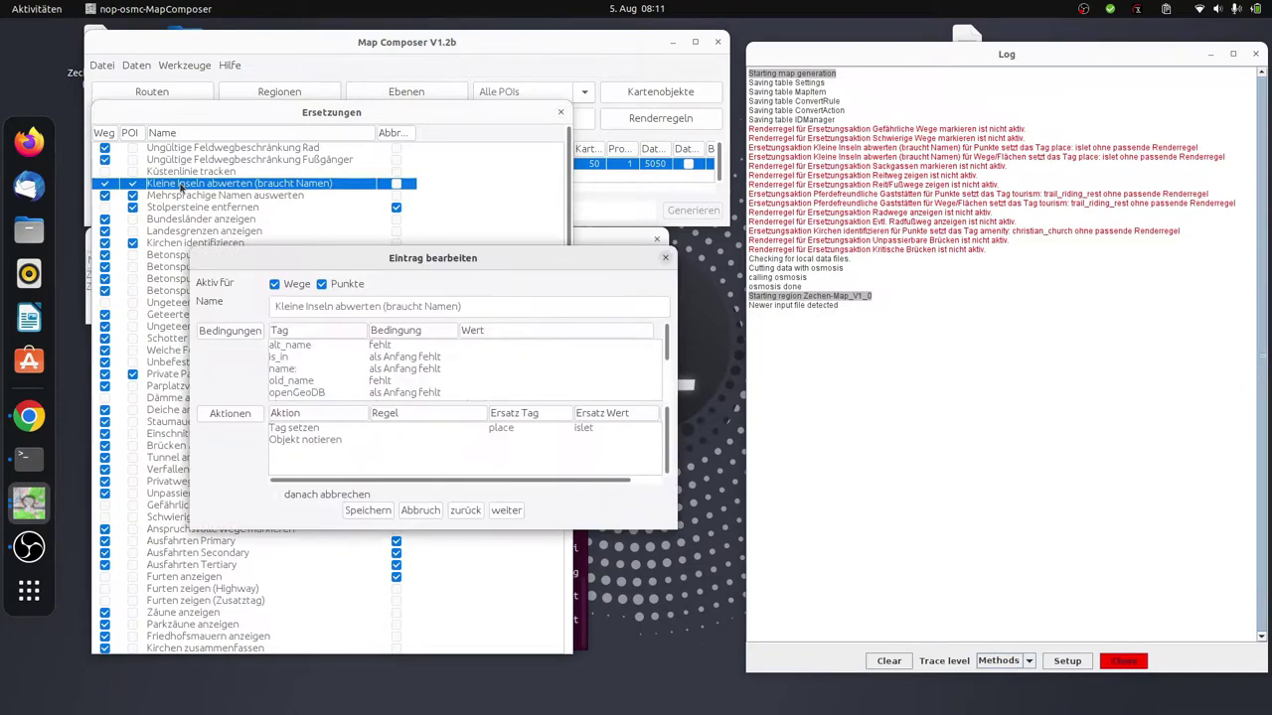
{"action": "left_click", "coordinate": [322, 285]}
{"action": "left_click", "coordinate": [274, 285]}
{"action": "left_click", "coordinate": [370, 509]}
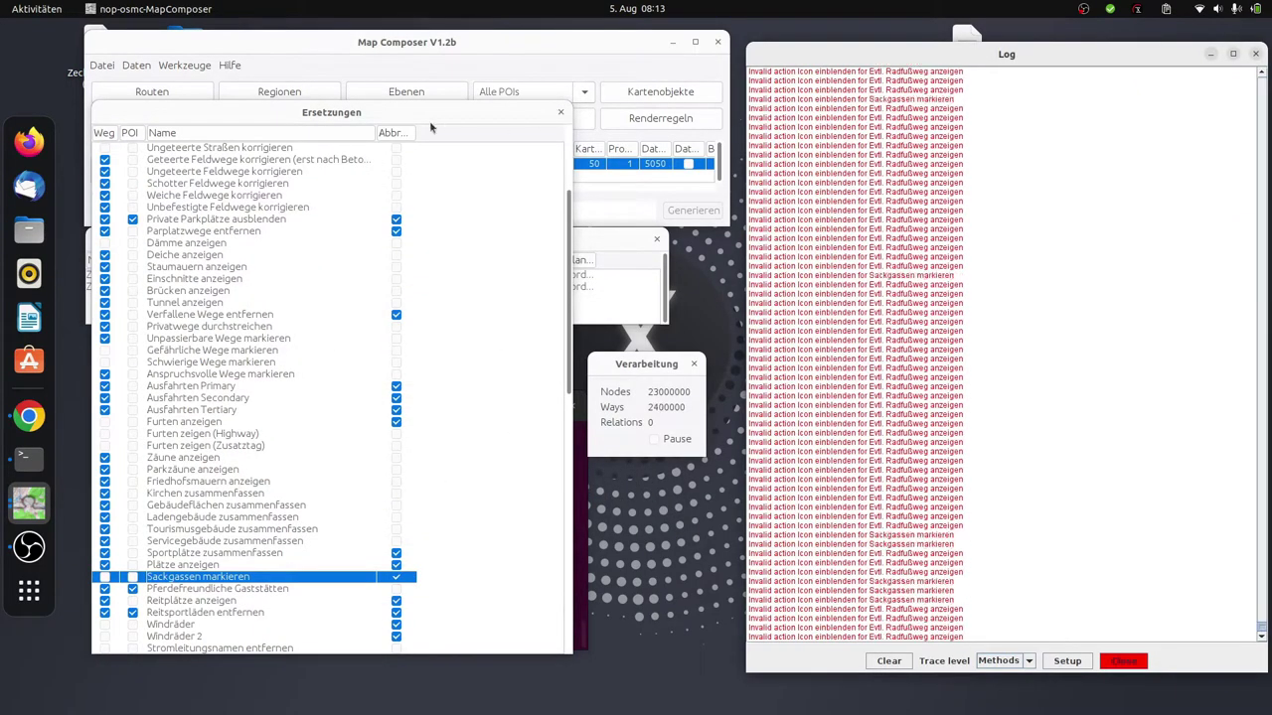
{"action": "left_click", "coordinate": [560, 111]}
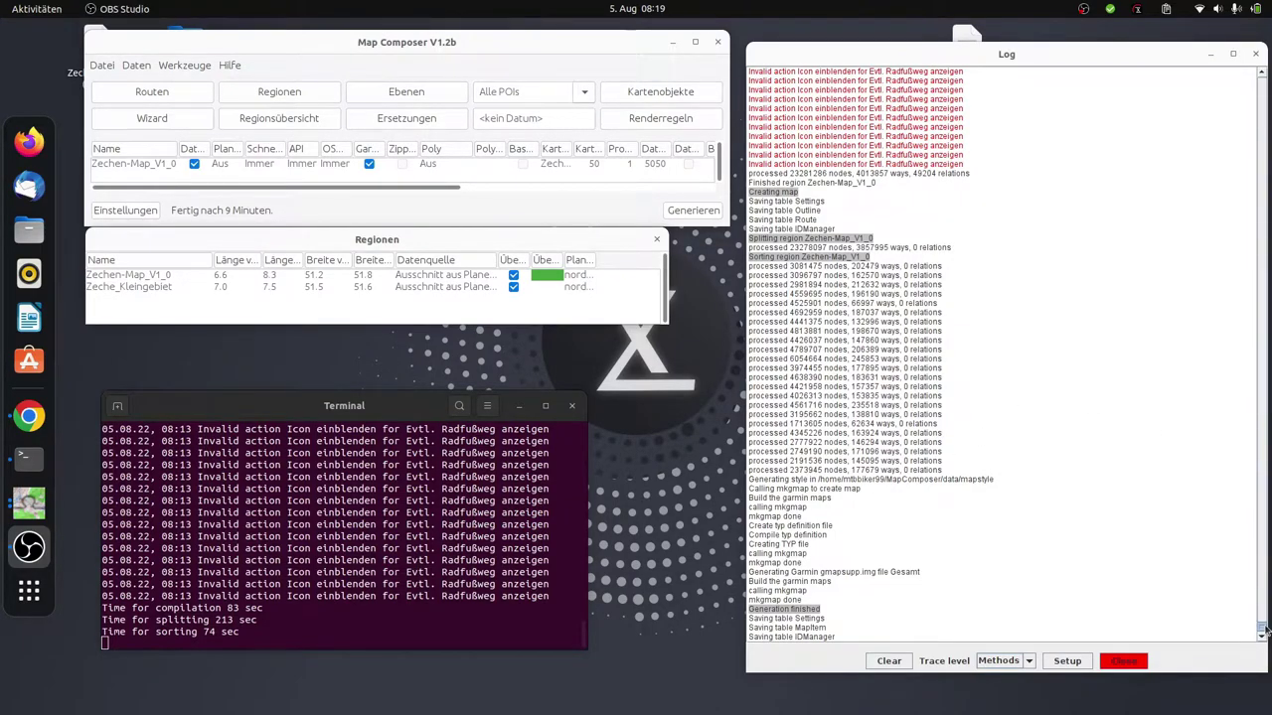
Step: Clear the generation log and close its window
{"action": "left_click", "coordinate": [888, 661]}
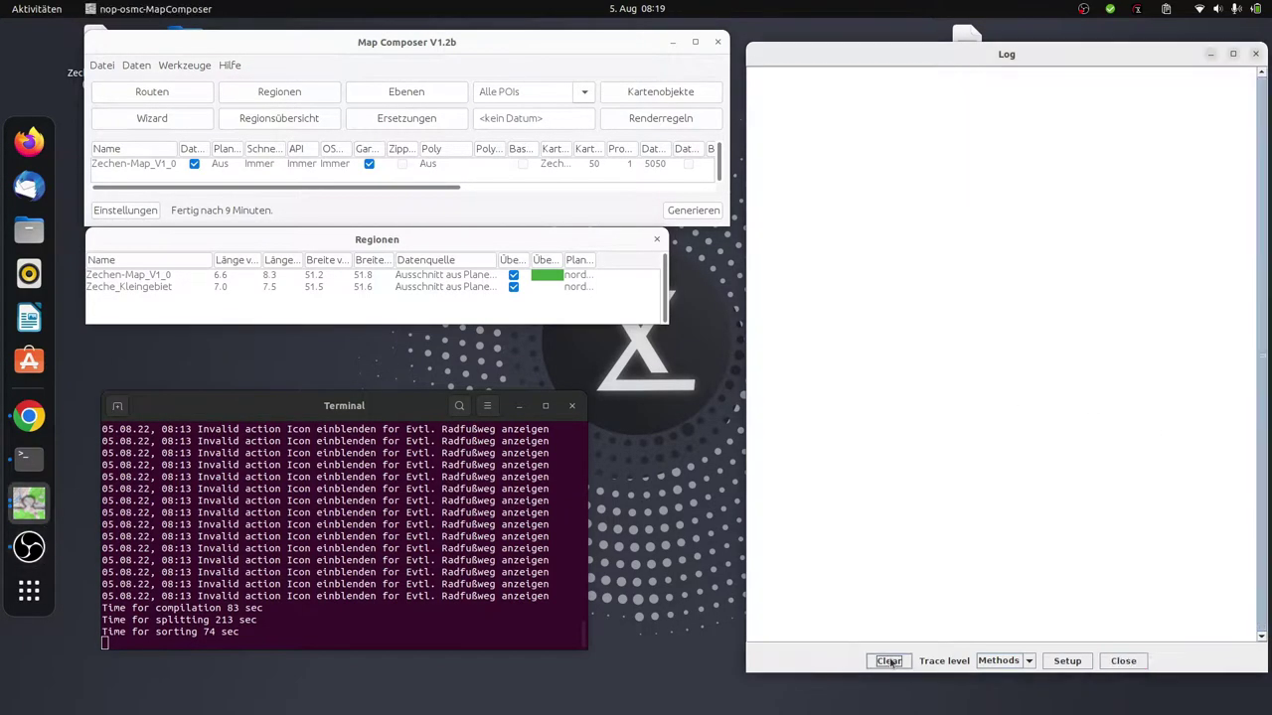
{"action": "left_click", "coordinate": [1256, 55]}
Step: In the file manager, rename gmapsupp.img in the MapComposer/garmin folder to Zechen-Map_55.img
{"action": "left_click", "coordinate": [29, 230]}
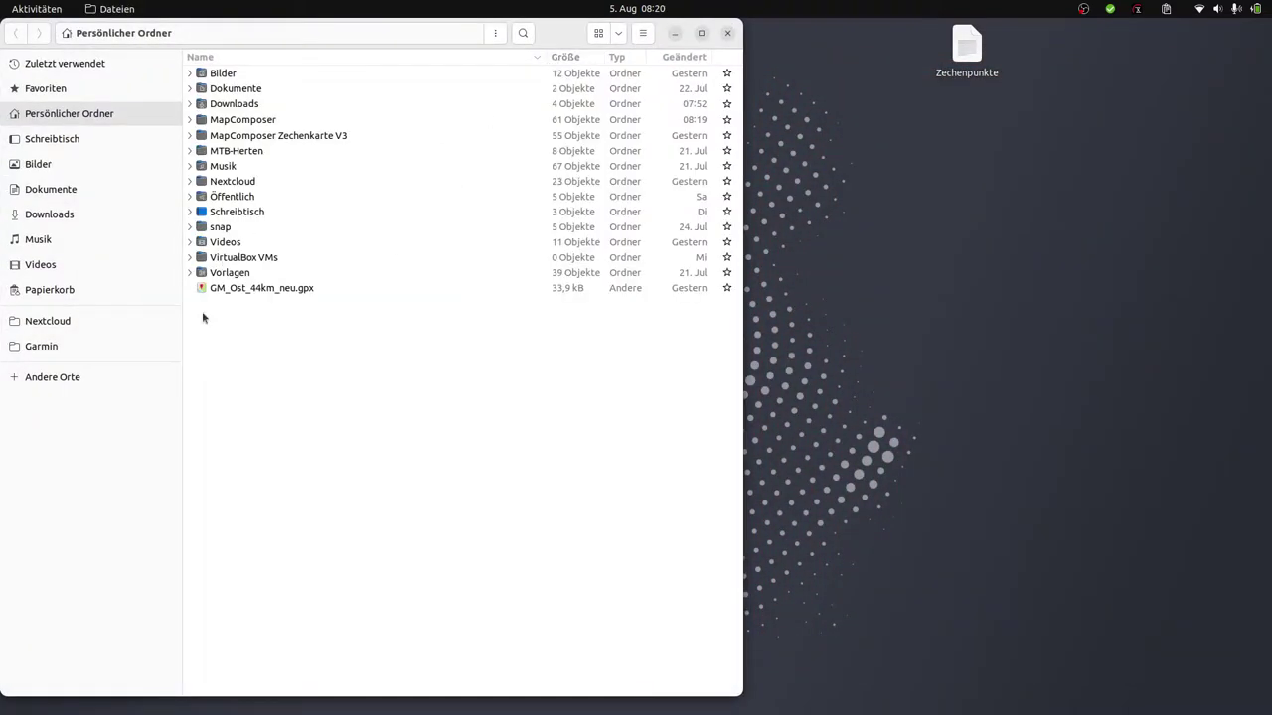
{"action": "double_click", "coordinate": [238, 120]}
{"action": "double_click", "coordinate": [301, 104]}
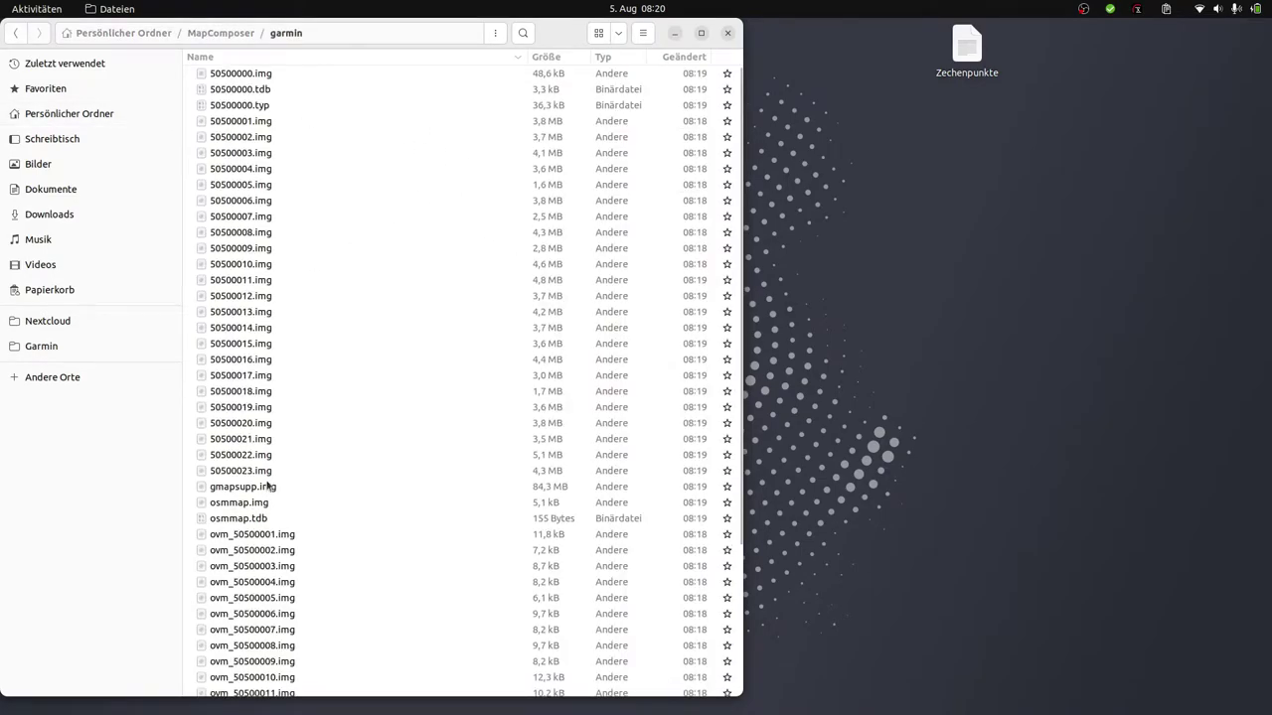
{"action": "left_click", "coordinate": [268, 486]}
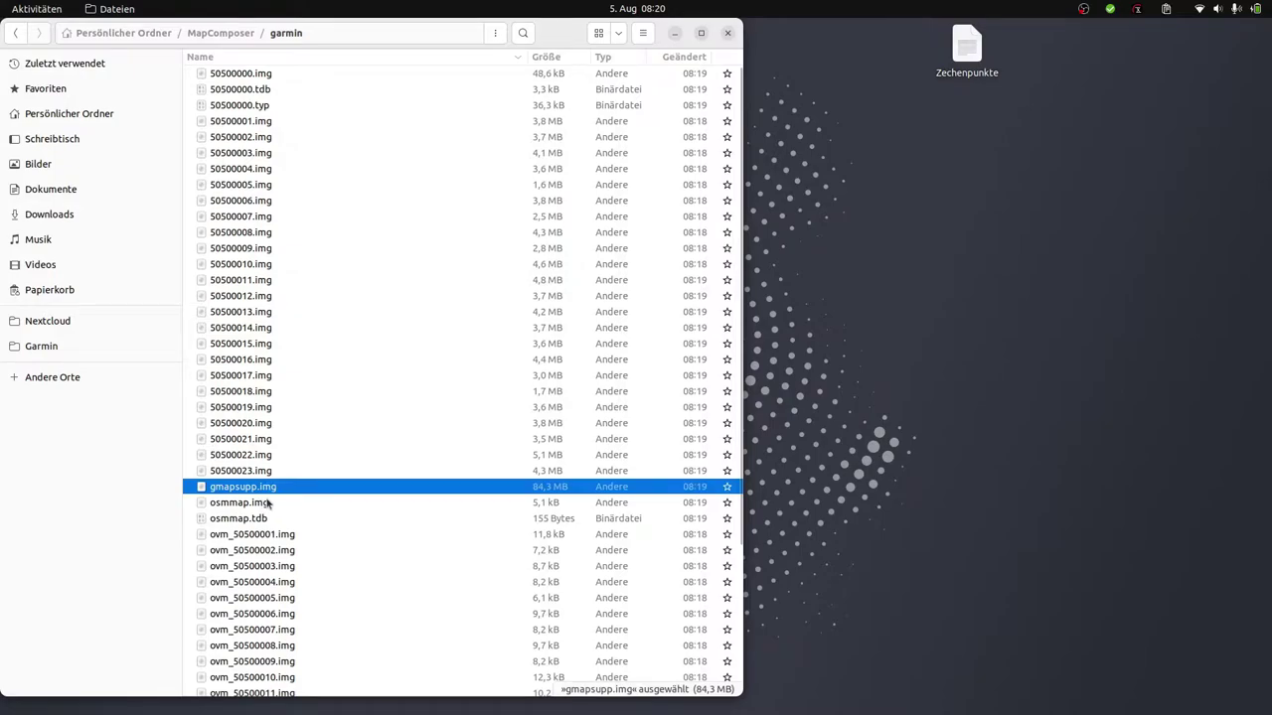
{"action": "key", "text": "F2"}
{"action": "type", "text": "Zechen-Map"}
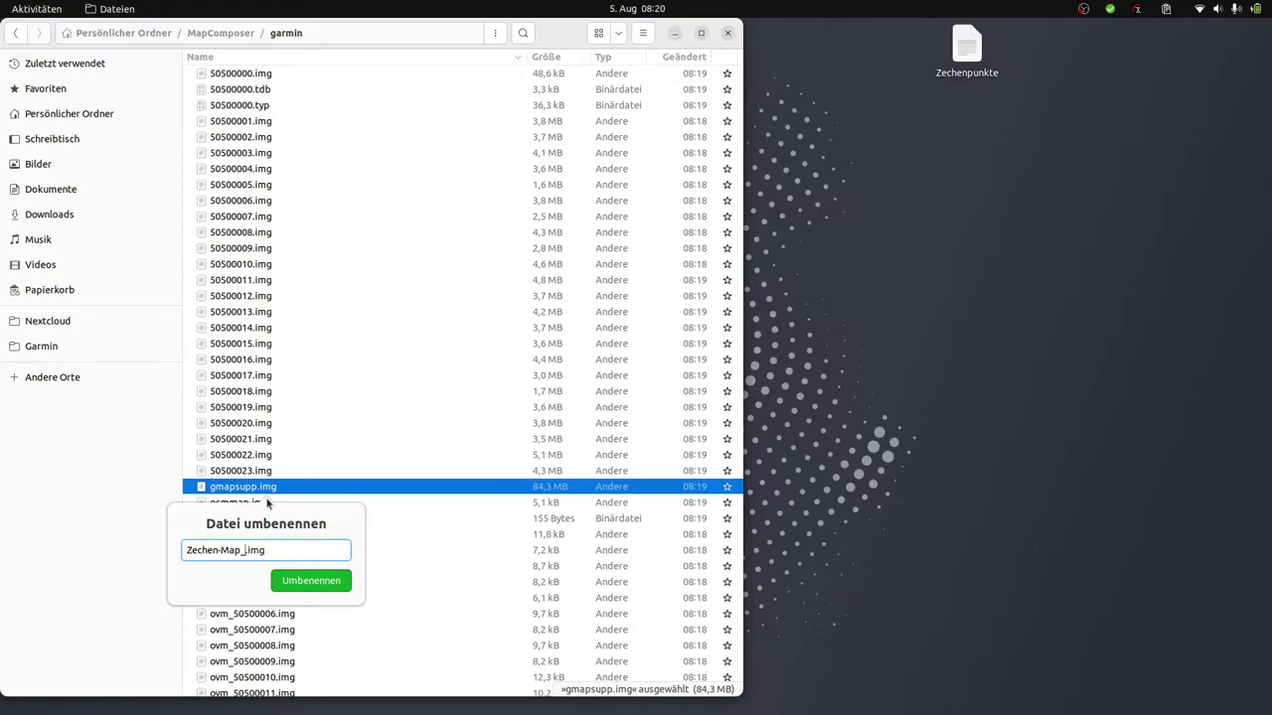
{"action": "type", "text": "_55"}
{"action": "left_click", "coordinate": [308, 581]}
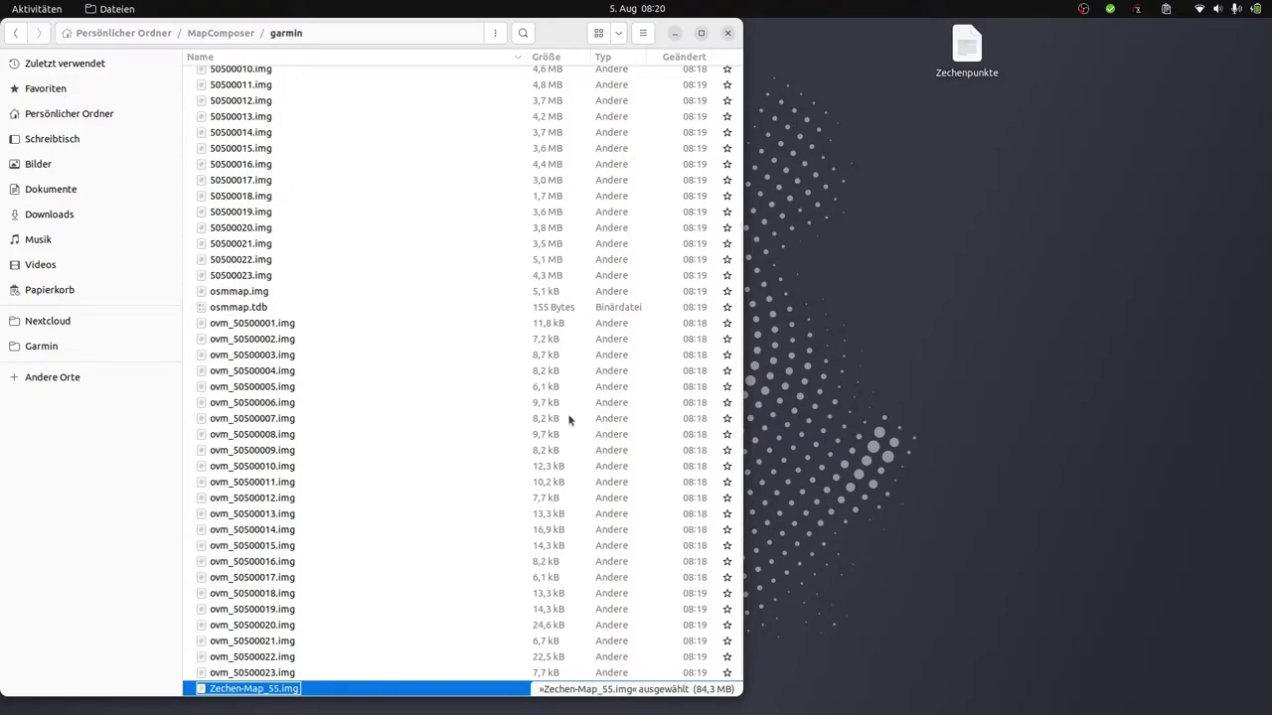
Step: Paste Zechen-Map_55.img into the folder MTB-Herten/00map/00_fertge Karten
{"action": "key", "text": "alt+Up"}
{"action": "key", "text": "alt+Up"}
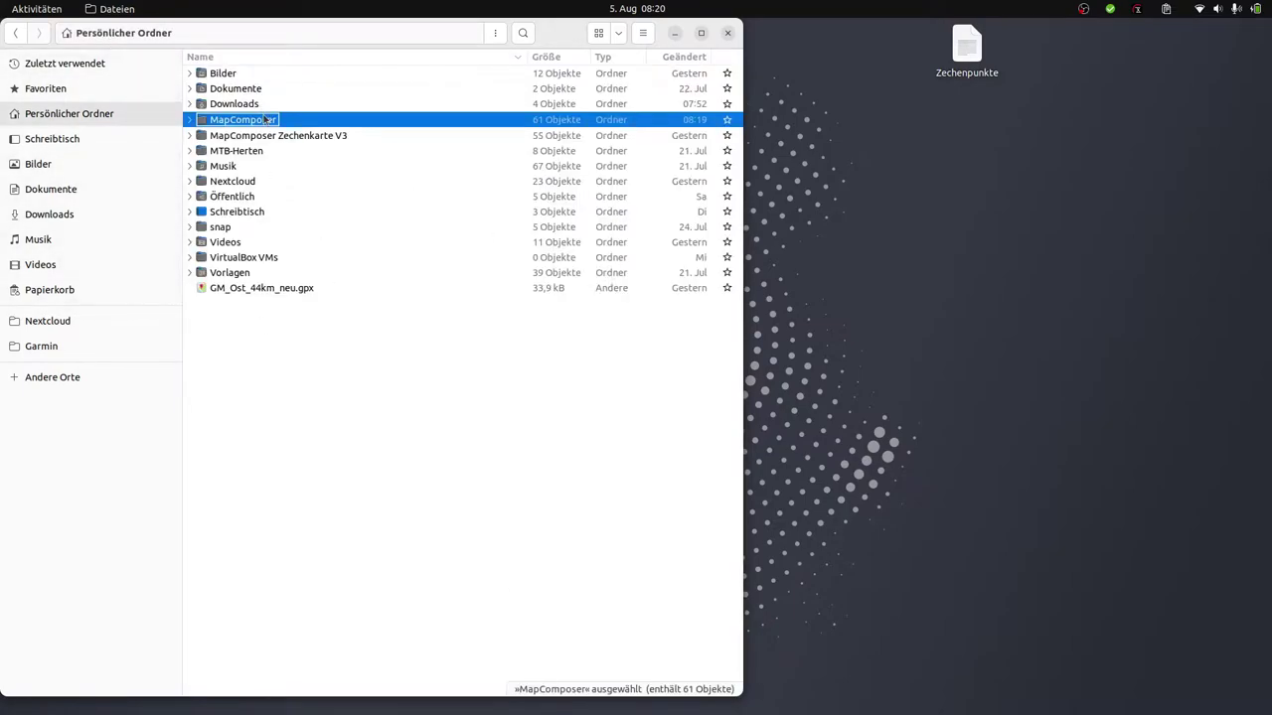
{"action": "double_click", "coordinate": [255, 151]}
{"action": "double_click", "coordinate": [241, 76]}
{"action": "double_click", "coordinate": [249, 76]}
{"action": "key", "text": "ctrl+v"}
Step: Delete the old map files Zechenkarte_V1.img, Zechenkarte_v2.img, Zechenkarte_v3.img, ZechenMap TEST.img and Zeche_test1.img
{"action": "left_click", "coordinate": [284, 379]}
{"action": "key", "text": "shift+Up"}
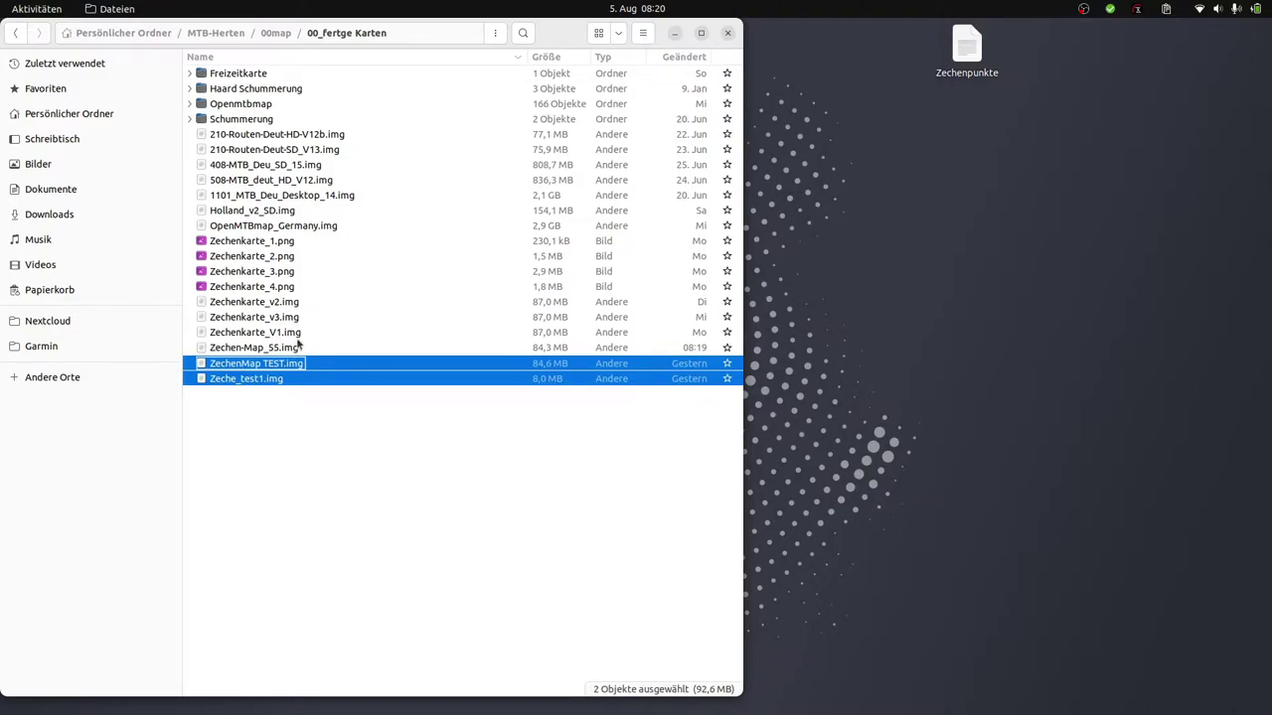
{"action": "left_click", "coordinate": [292, 336], "text": "ctrl"}
{"action": "left_click", "coordinate": [295, 318], "text": "ctrl"}
{"action": "left_click", "coordinate": [296, 304], "text": "ctrl"}
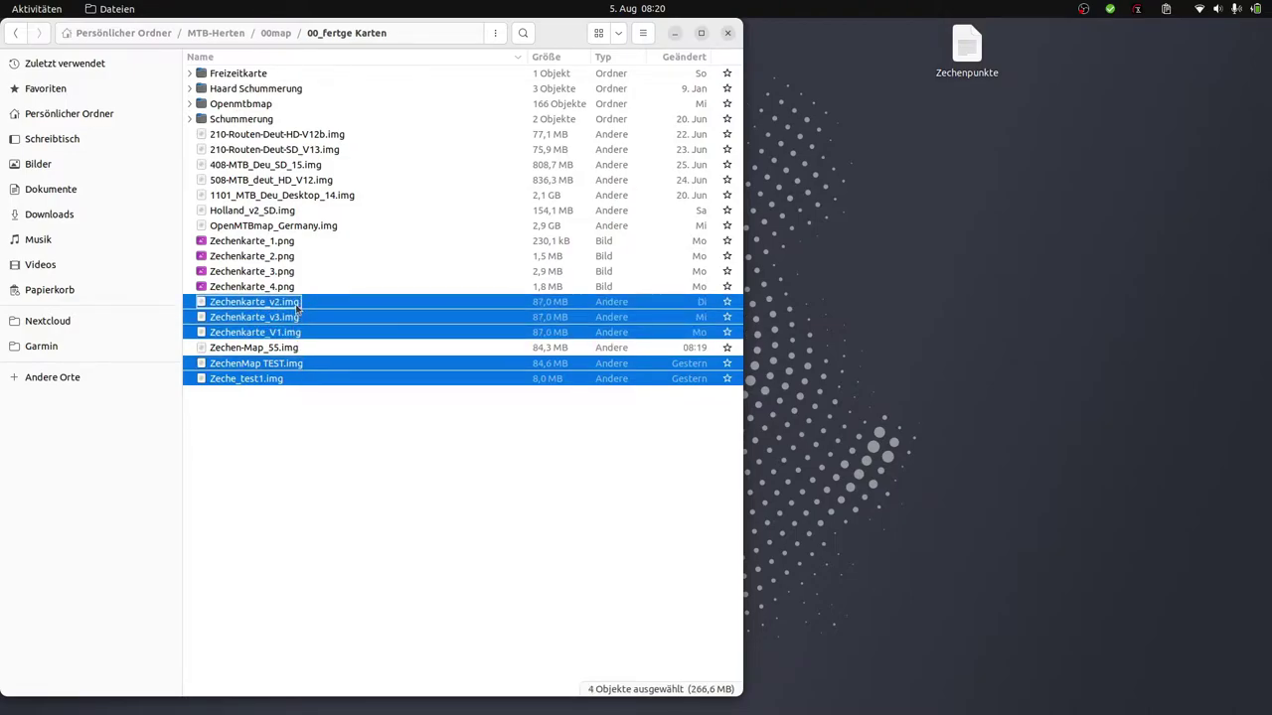
{"action": "key", "text": "Delete"}
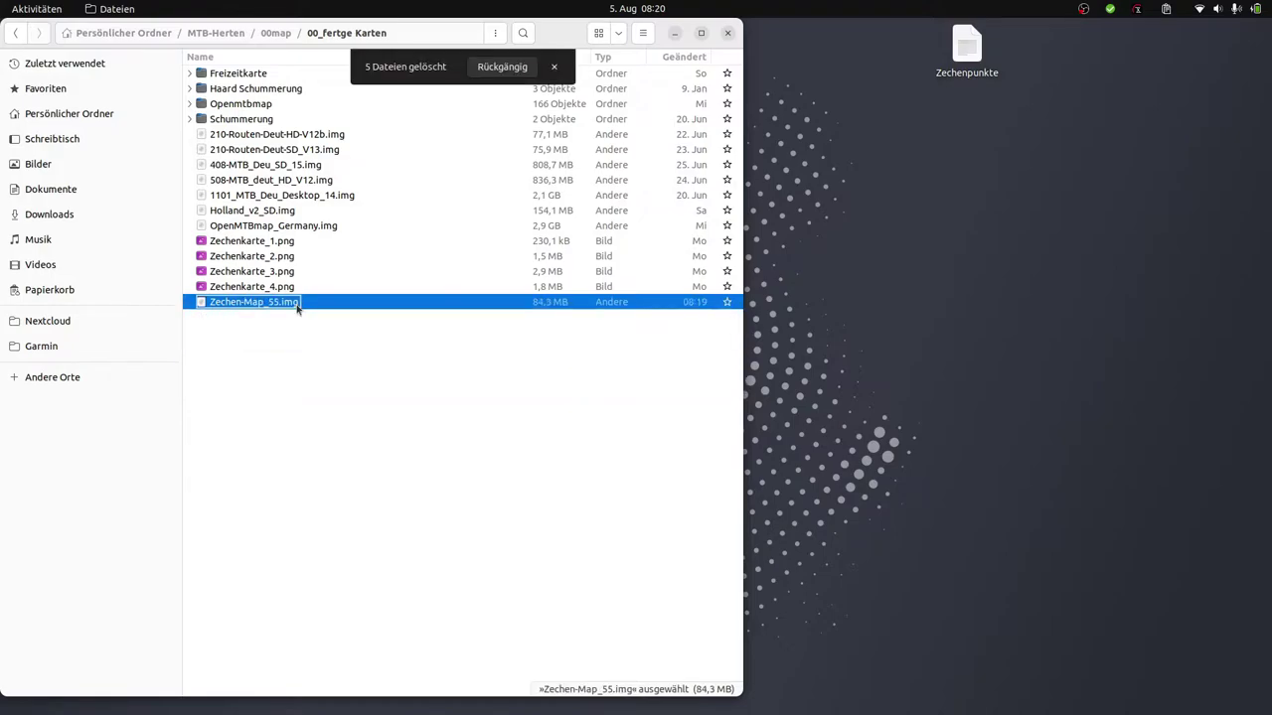
Step: Delete the images Zechenkarte_1.png, Zechenkarte_2.png, Zechenkarte_3.png and Zechenkarte_4.png from the finished maps folder
{"action": "left_click_drag", "start_coordinate": [265, 245], "coordinate": [275, 33]}
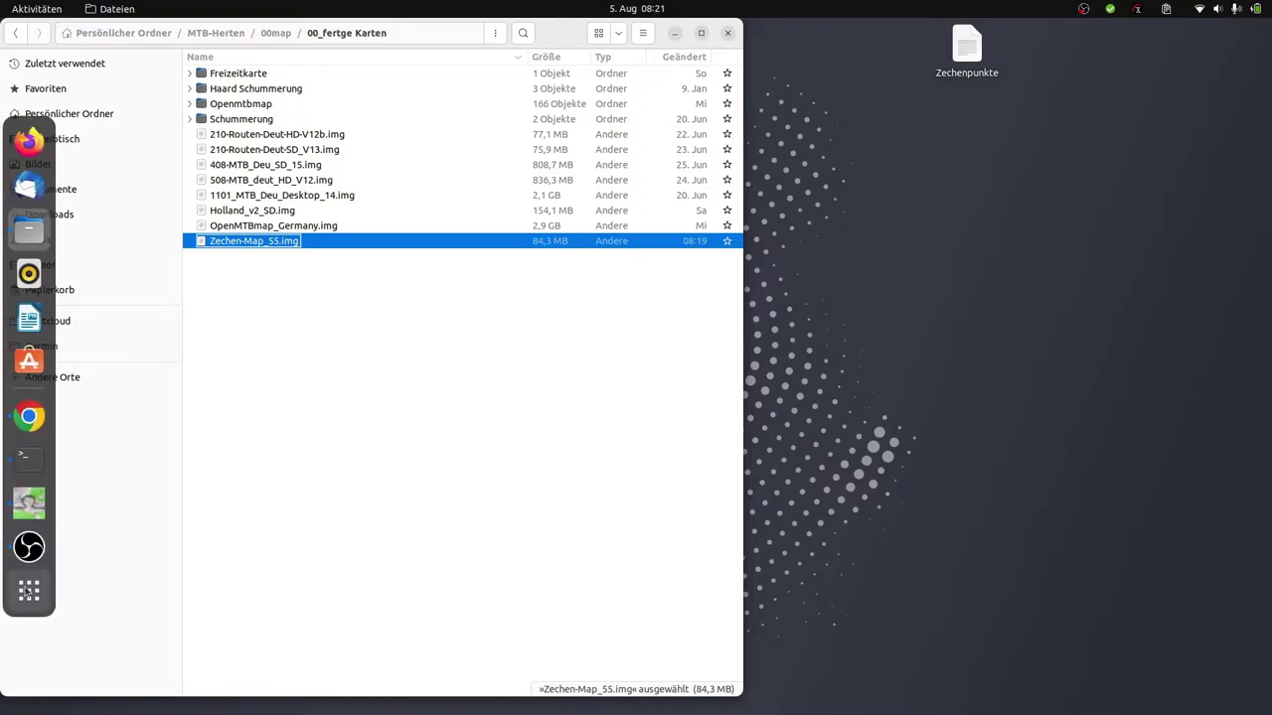
Step: Find and launch QMapShack
{"action": "left_click", "coordinate": [12, 593]}
{"action": "type", "text": "qmapl"}
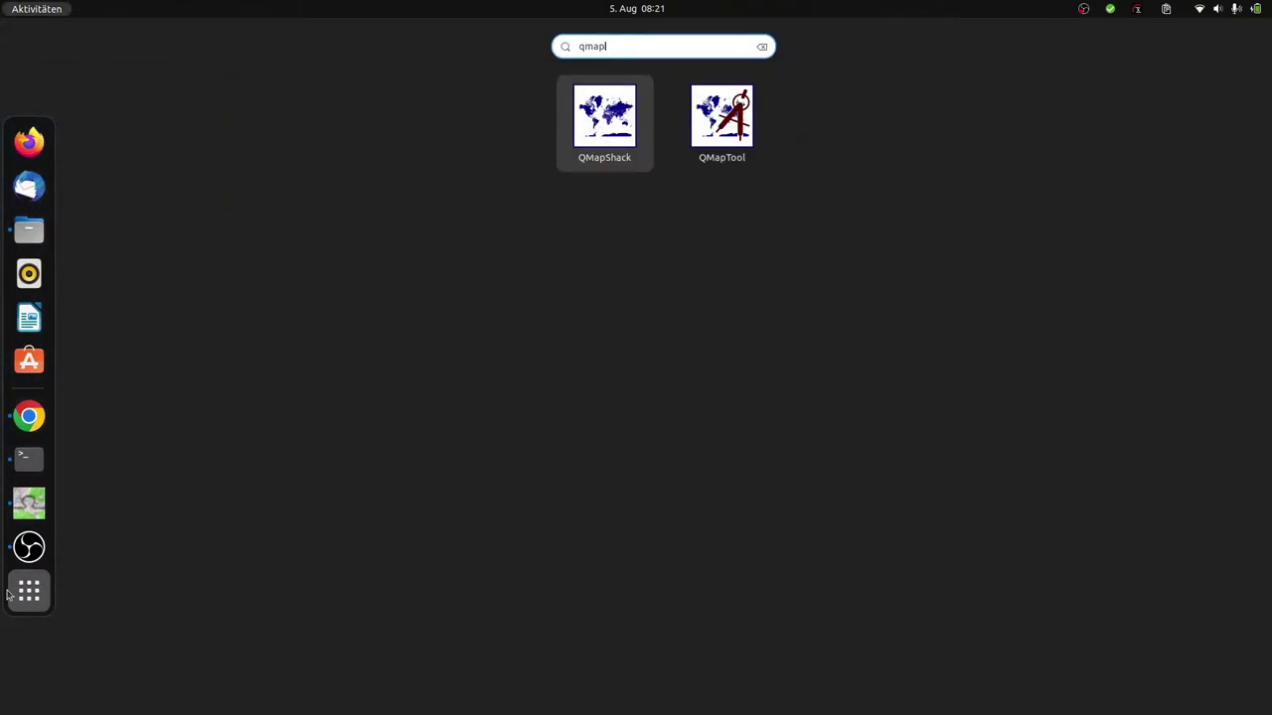
{"action": "left_click", "coordinate": [619, 125]}
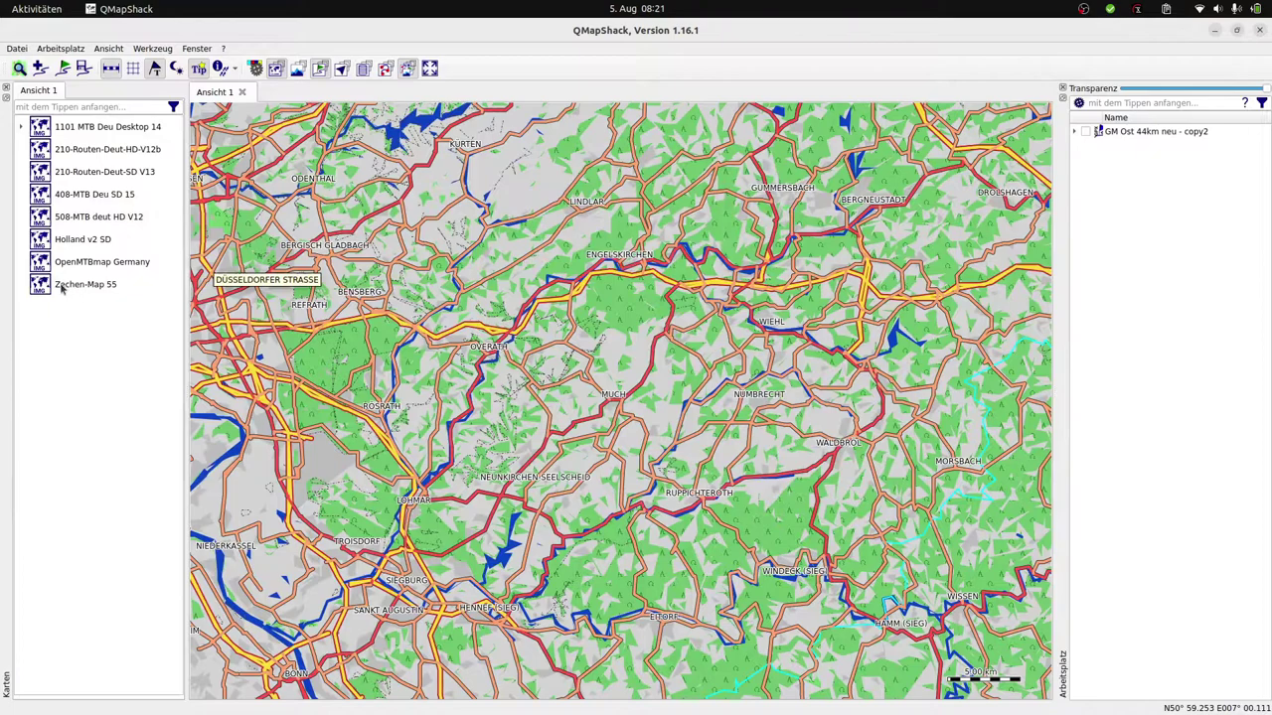
Step: Activate the Zechen-Map 55 map and deactivate the 1101 MTB Deu Desktop 14 map
{"action": "left_click", "coordinate": [91, 288]}
{"action": "right_click", "coordinate": [91, 288]}
{"action": "left_click", "coordinate": [122, 294]}
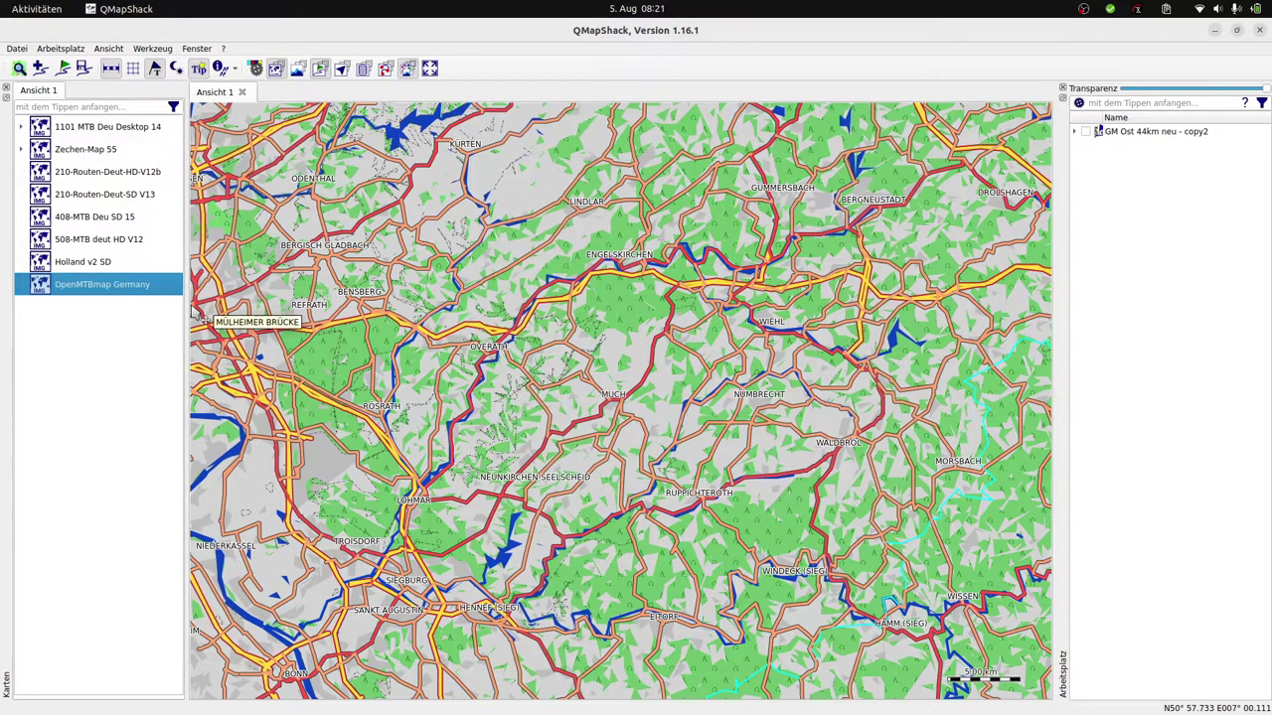
{"action": "right_click", "coordinate": [125, 129]}
{"action": "left_click", "coordinate": [159, 137]}
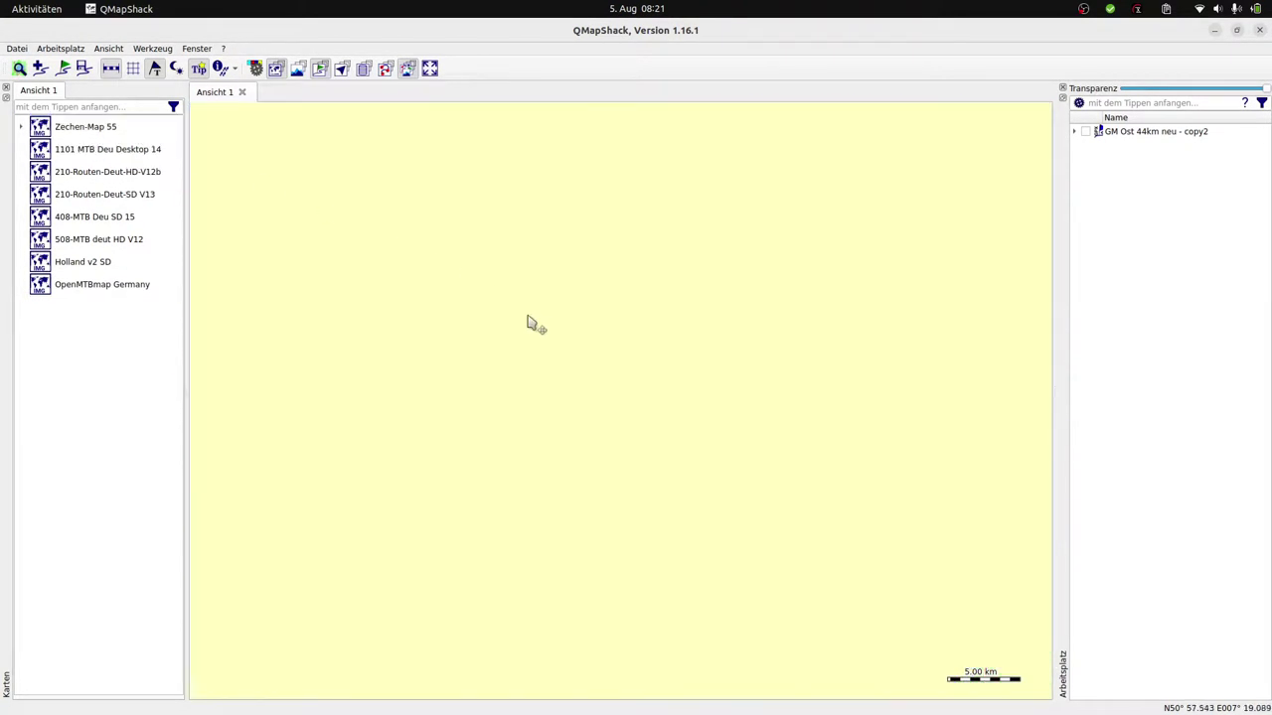
Step: Locate the Zechen-Map 55 coverage and examine its mine, shaft and adit symbols, including Alte Zeche Ana Ida at the southern edge
{"action": "scroll", "coordinate": [575, 504], "scroll_direction": "down", "scroll_amount": 5}
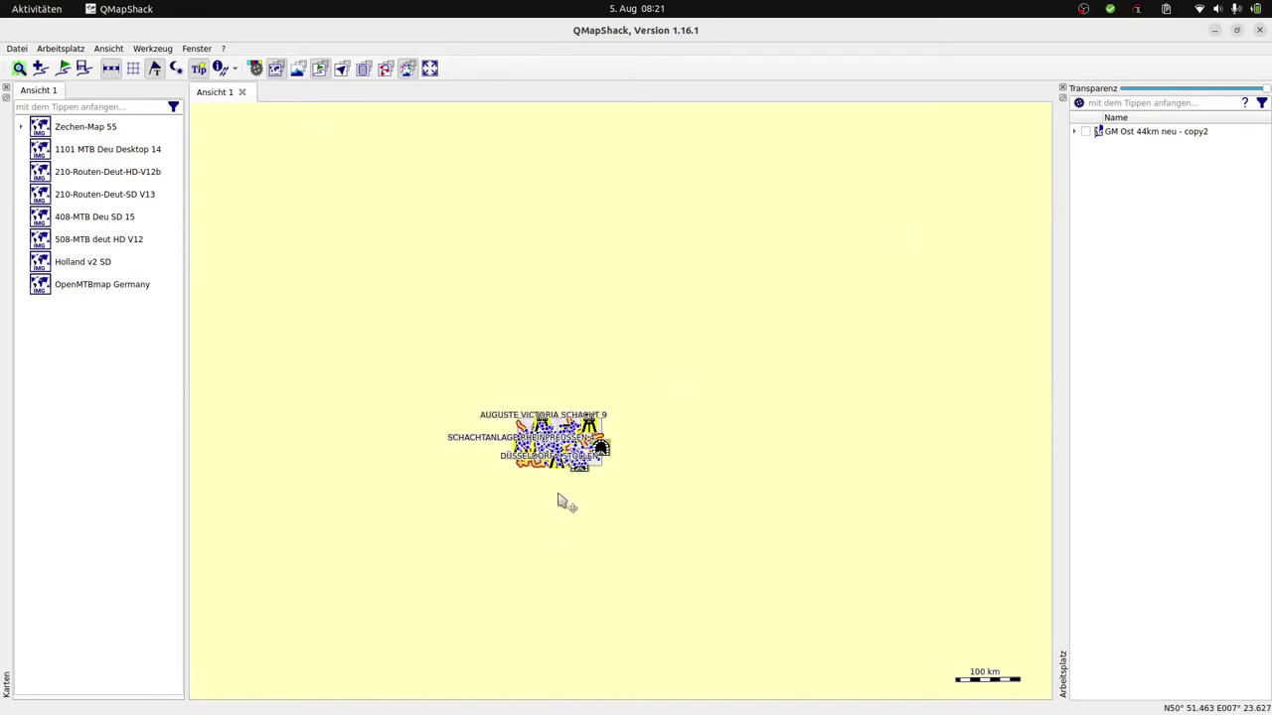
{"action": "scroll", "coordinate": [574, 465], "scroll_direction": "up", "scroll_amount": 4}
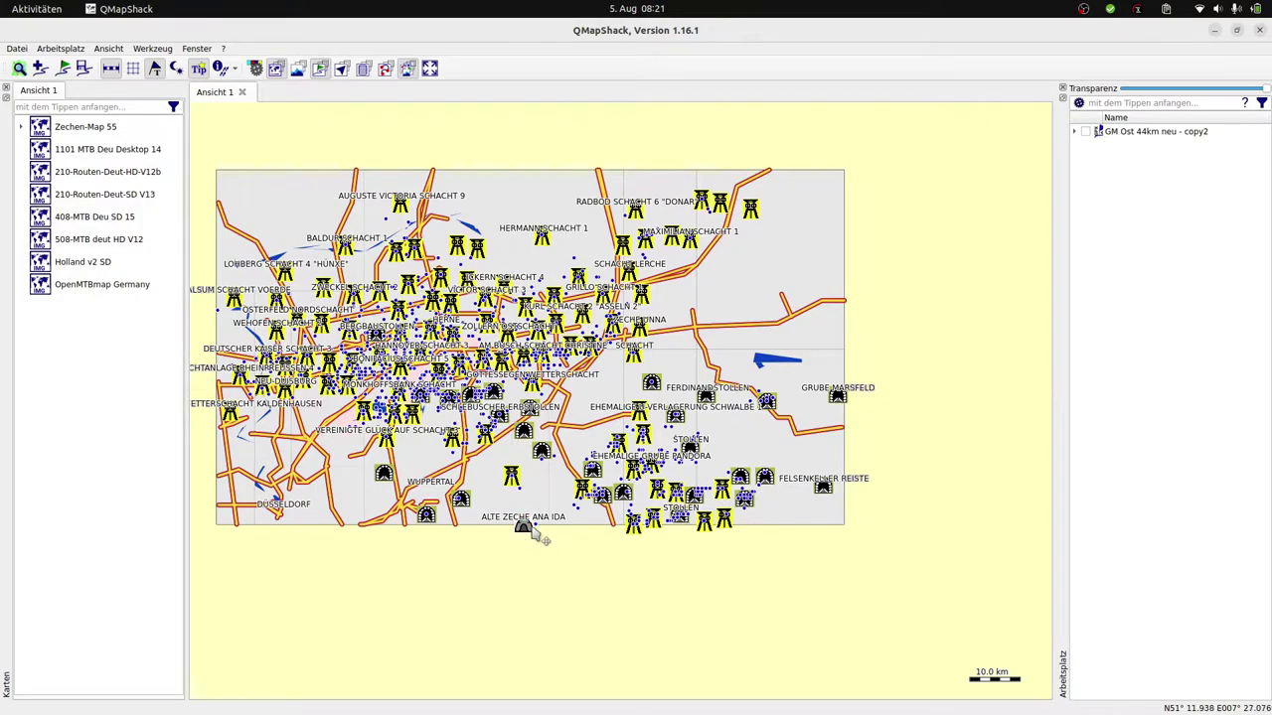
{"action": "scroll", "coordinate": [533, 542], "scroll_direction": "up", "scroll_amount": 6}
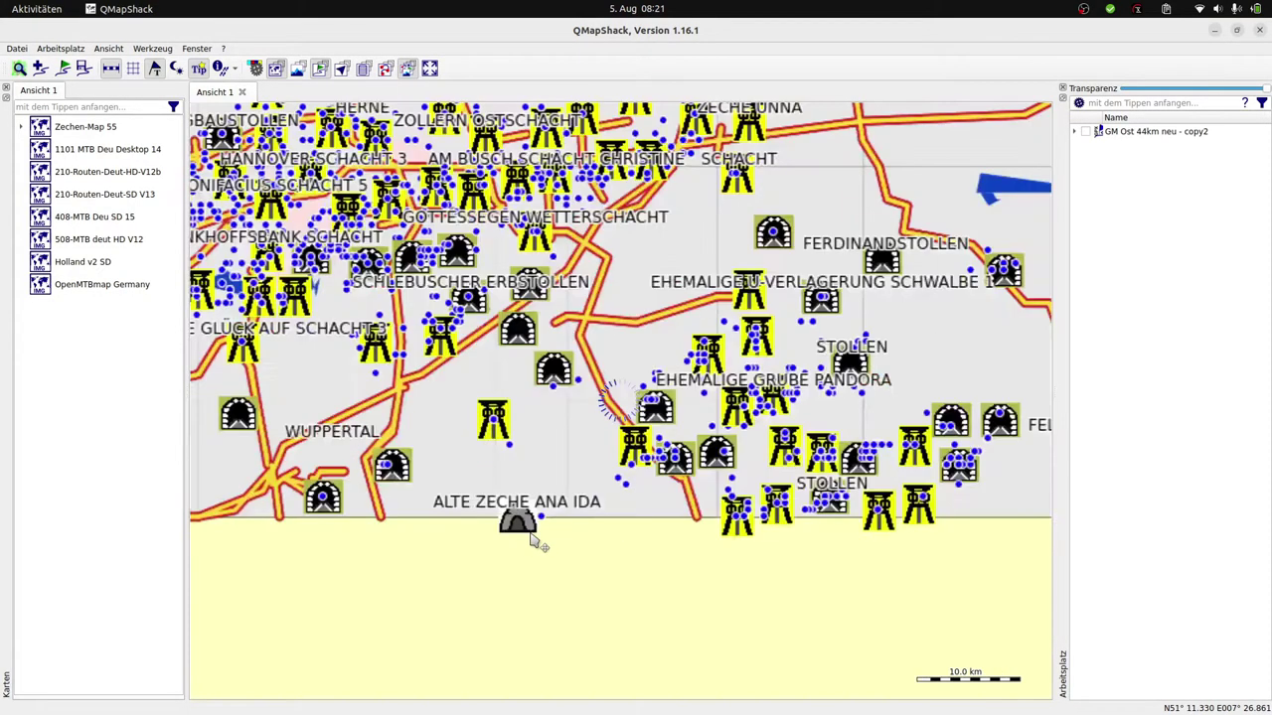
{"action": "scroll", "coordinate": [507, 511], "scroll_direction": "up", "scroll_amount": 2}
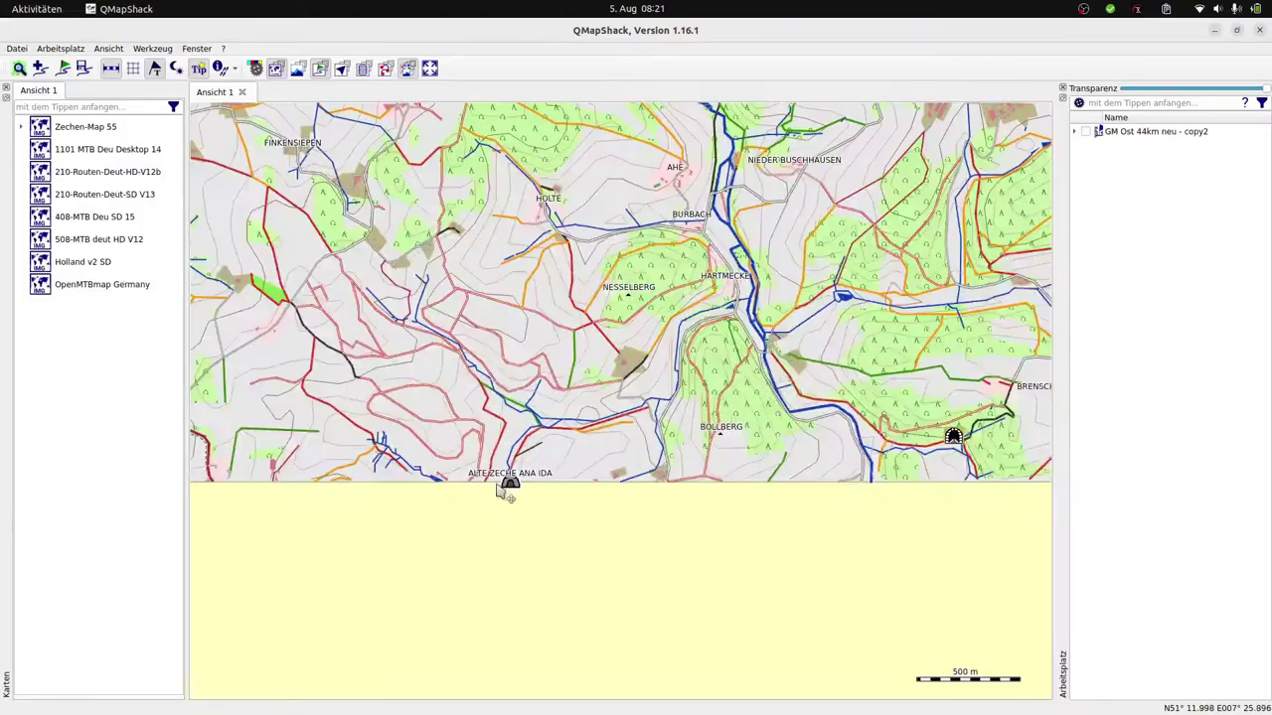
{"action": "scroll", "coordinate": [528, 500], "scroll_direction": "down", "scroll_amount": 5}
{"action": "left_click_drag", "start_coordinate": [447, 149], "coordinate": [745, 597]}
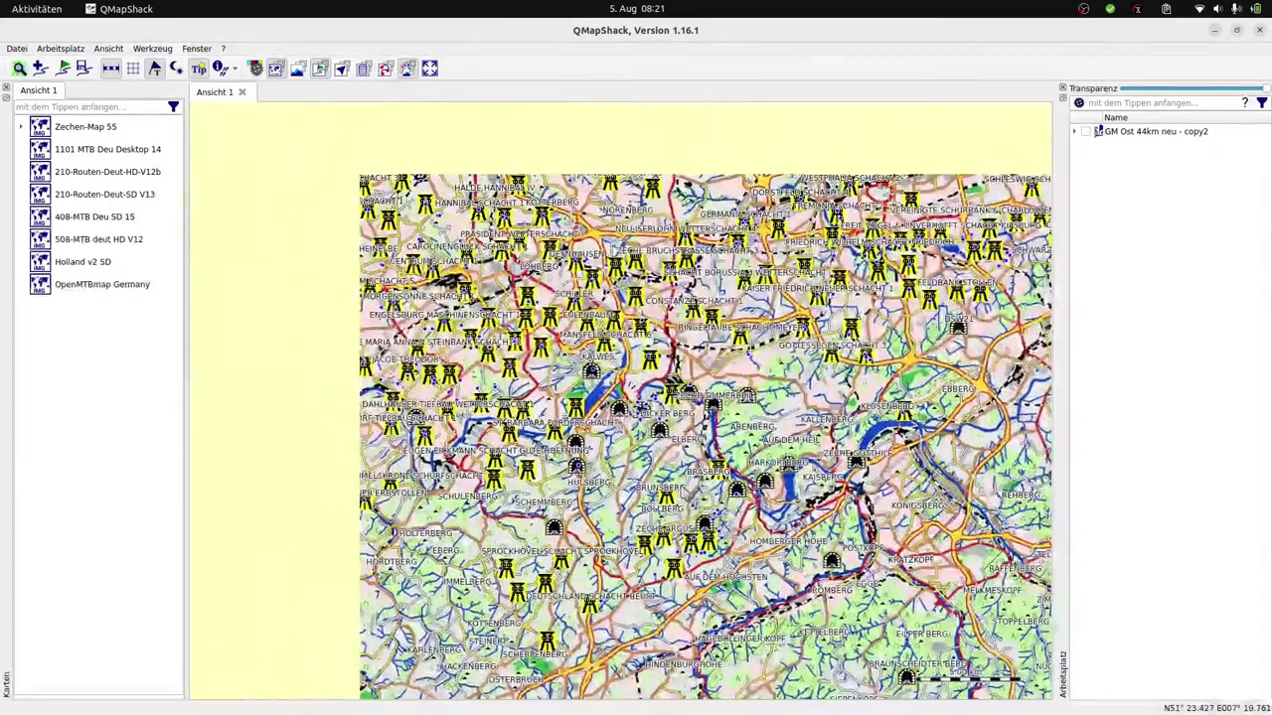
{"action": "scroll", "coordinate": [686, 497], "scroll_direction": "down", "scroll_amount": 2}
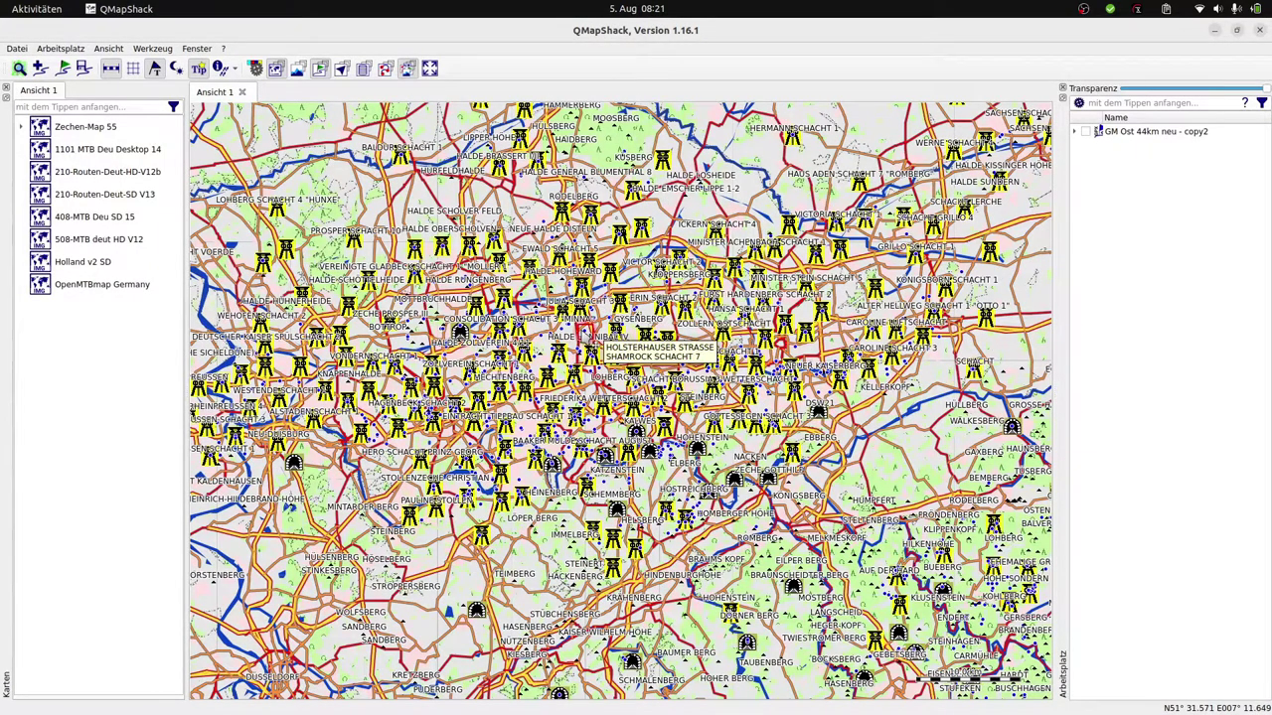
{"action": "left_click_drag", "start_coordinate": [696, 617], "coordinate": [689, 401]}
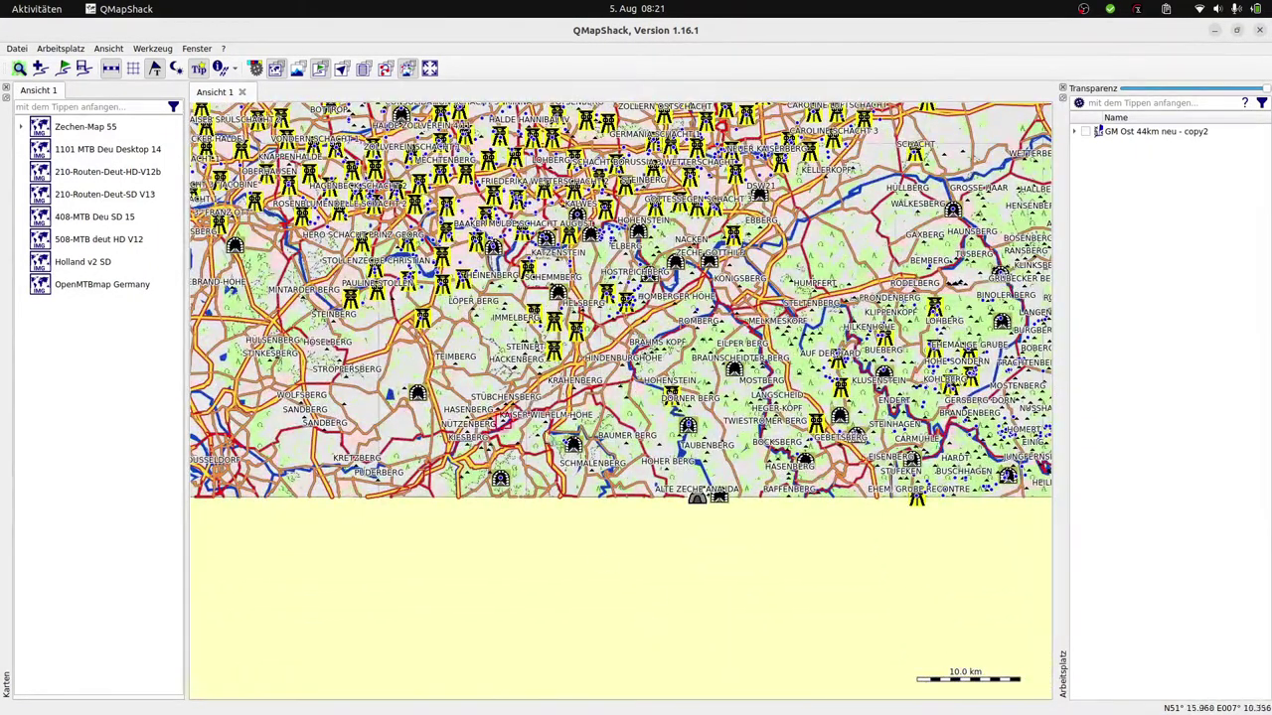
{"action": "scroll", "coordinate": [620, 298], "scroll_direction": "up", "scroll_amount": 1}
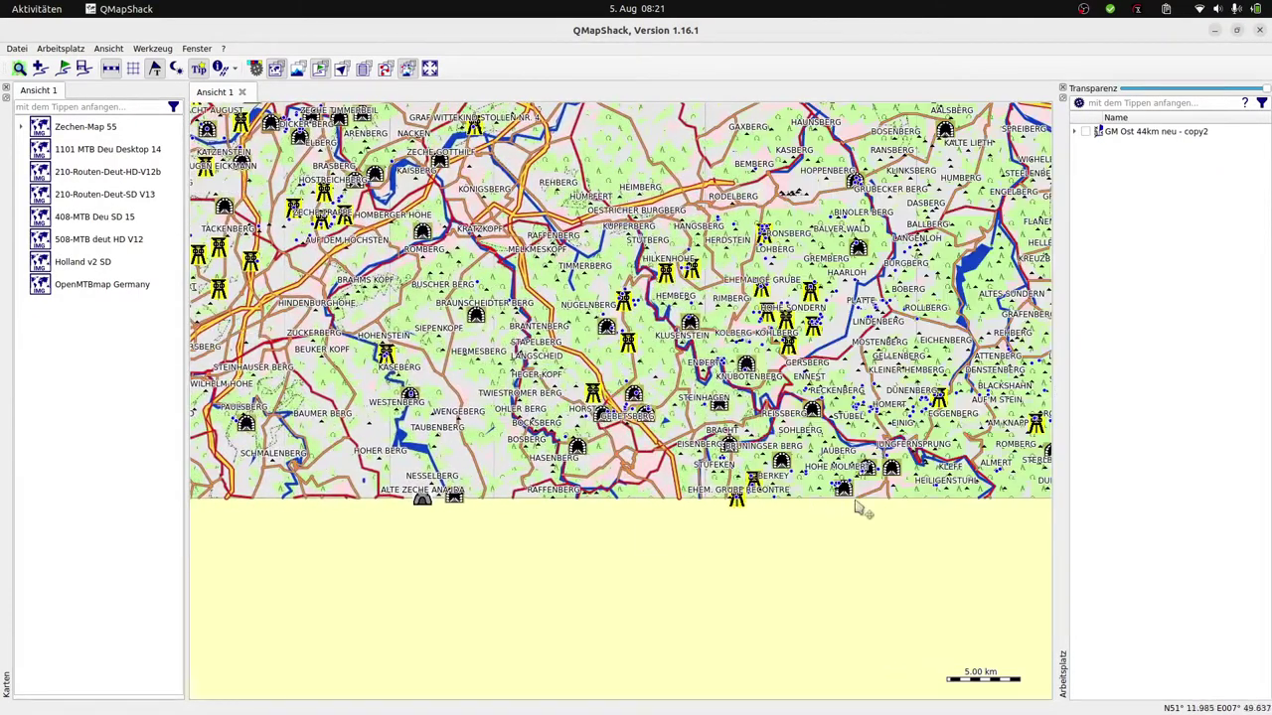
{"action": "left_click_drag", "start_coordinate": [620, 298], "coordinate": [970, 458]}
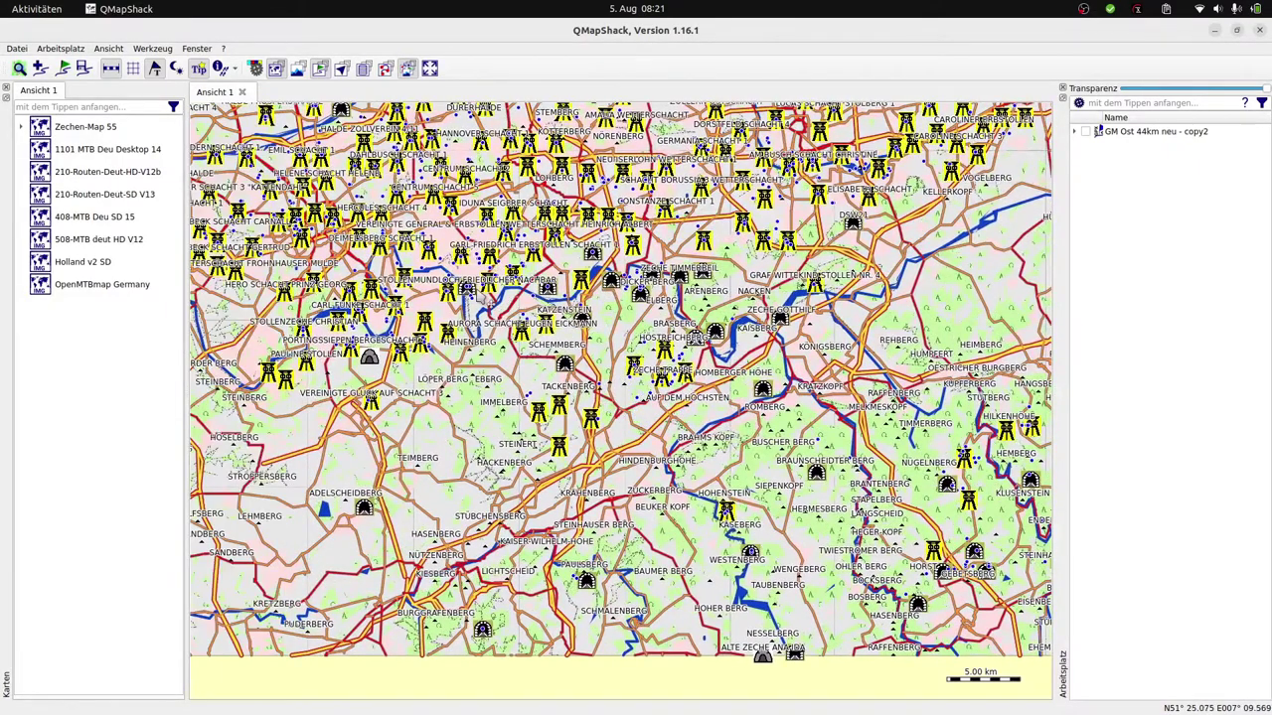
Step: Examine the shaft and adit symbols along the Ruhr, from St. Mathias Erbstollen II past David Schacht to St. Barbara Förderschacht
{"action": "scroll", "coordinate": [473, 279], "scroll_direction": "up", "scroll_amount": 3}
{"action": "left_click_drag", "start_coordinate": [473, 279], "coordinate": [637, 436]}
{"action": "left_click_drag", "start_coordinate": [909, 444], "coordinate": [604, 410]}
{"action": "scroll", "coordinate": [790, 439], "scroll_direction": "up", "scroll_amount": 3}
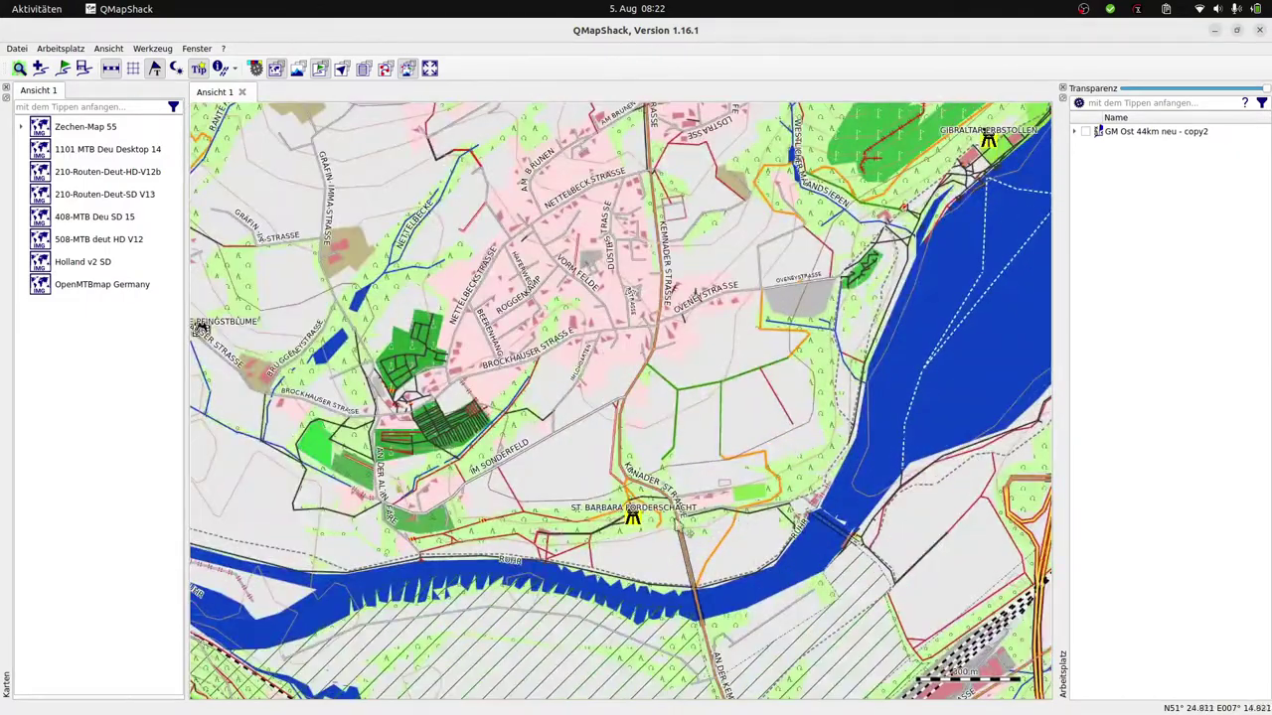
{"action": "scroll", "coordinate": [685, 529], "scroll_direction": "down", "scroll_amount": 2}
{"action": "left_click_drag", "start_coordinate": [378, 467], "coordinate": [695, 477]}
{"action": "scroll", "coordinate": [626, 462], "scroll_direction": "up", "scroll_amount": 2}
{"action": "left_click_drag", "start_coordinate": [495, 308], "coordinate": [823, 421]}
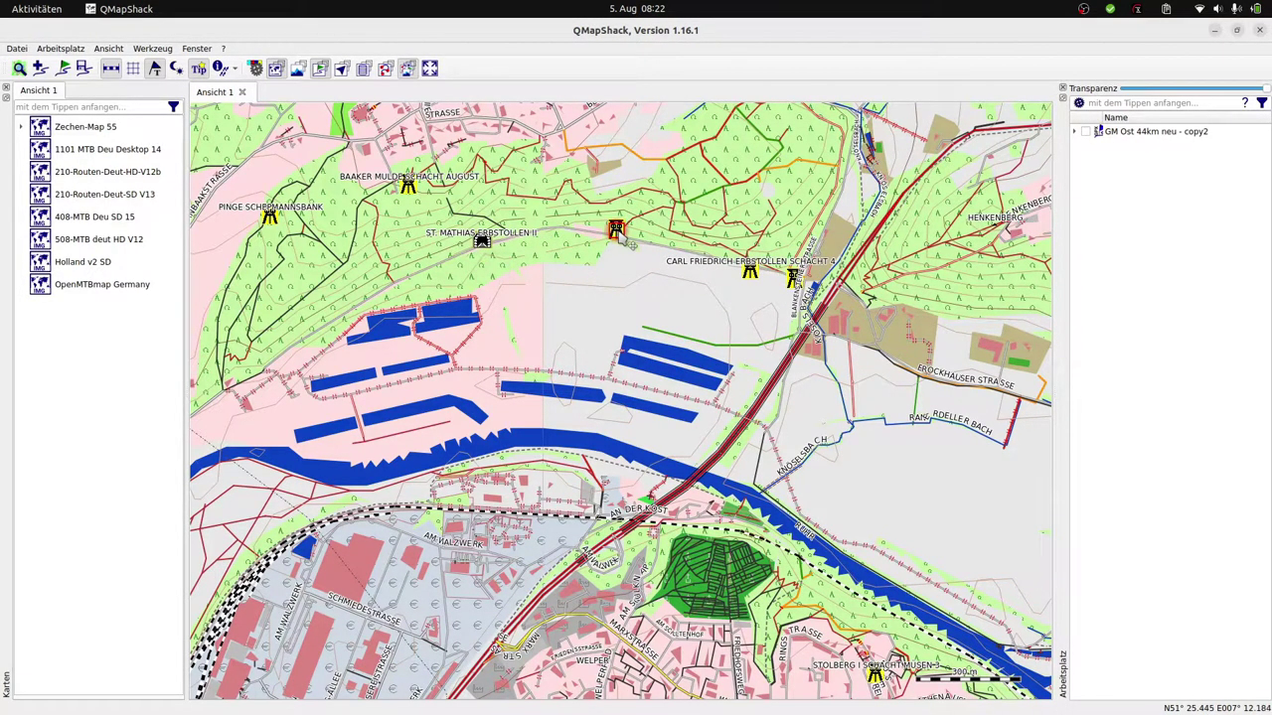
{"action": "left_click_drag", "start_coordinate": [957, 385], "coordinate": [624, 338]}
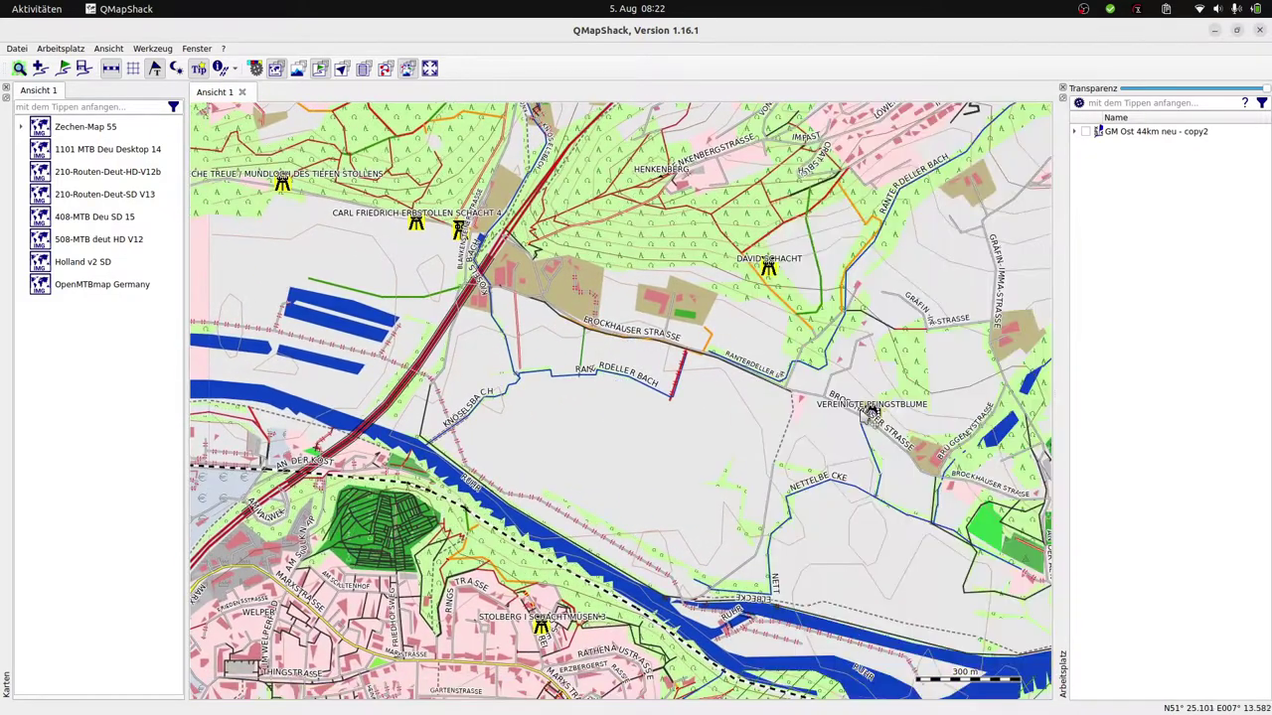
{"action": "left_click_drag", "start_coordinate": [870, 418], "coordinate": [735, 386]}
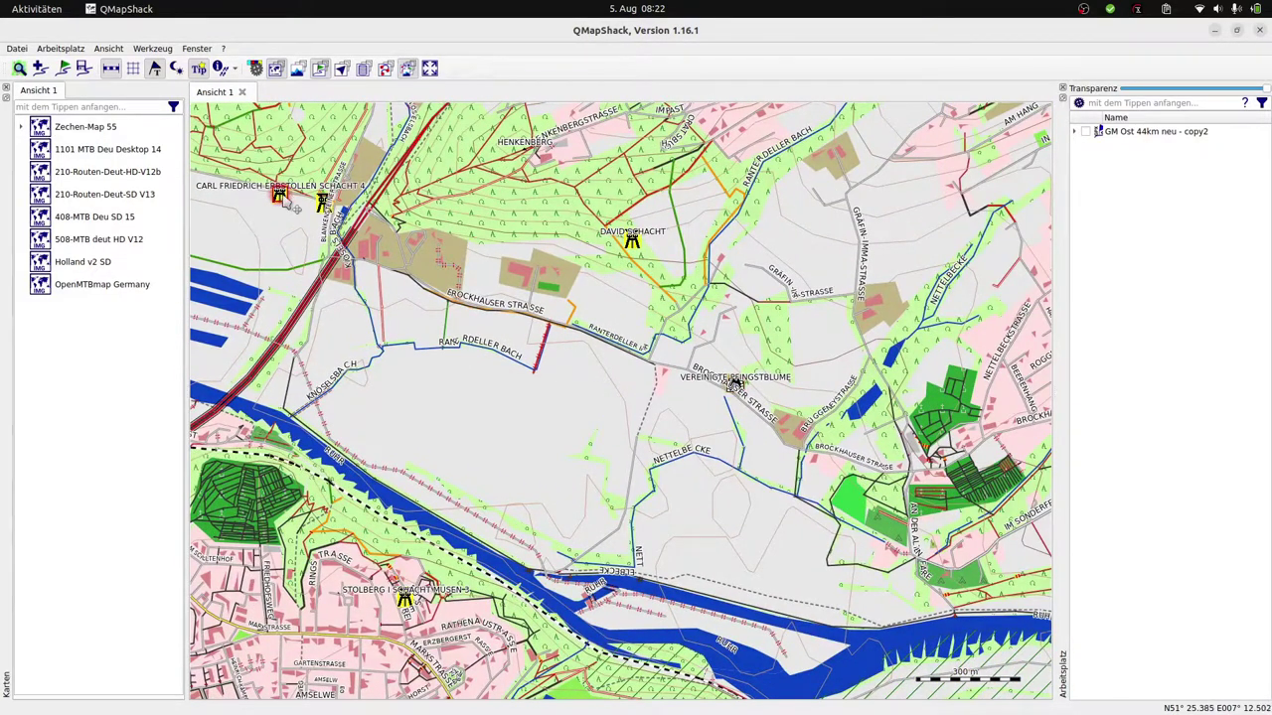
{"action": "left_click_drag", "start_coordinate": [747, 410], "coordinate": [375, 369]}
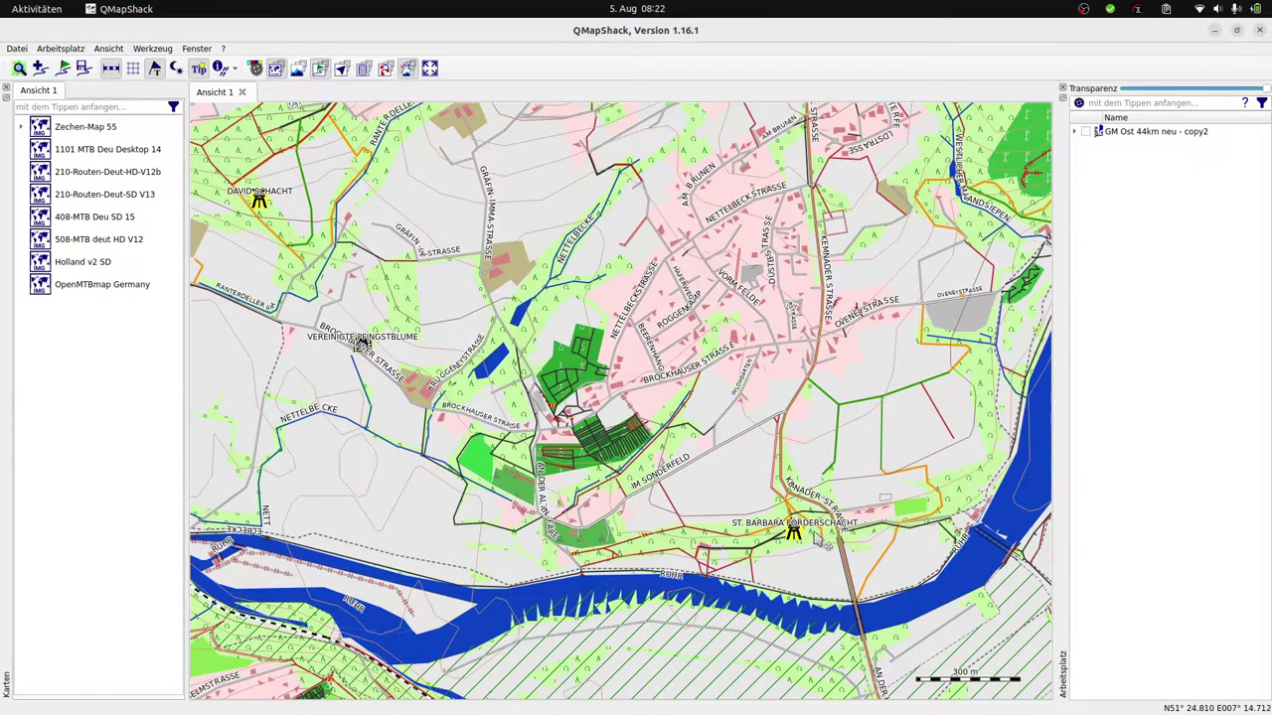
Step: Inspect the symbols and surroundings of St. Barbara Förderschacht and Gibraltar Erbstollen up close
{"action": "scroll", "coordinate": [821, 540], "scroll_direction": "up", "scroll_amount": 2}
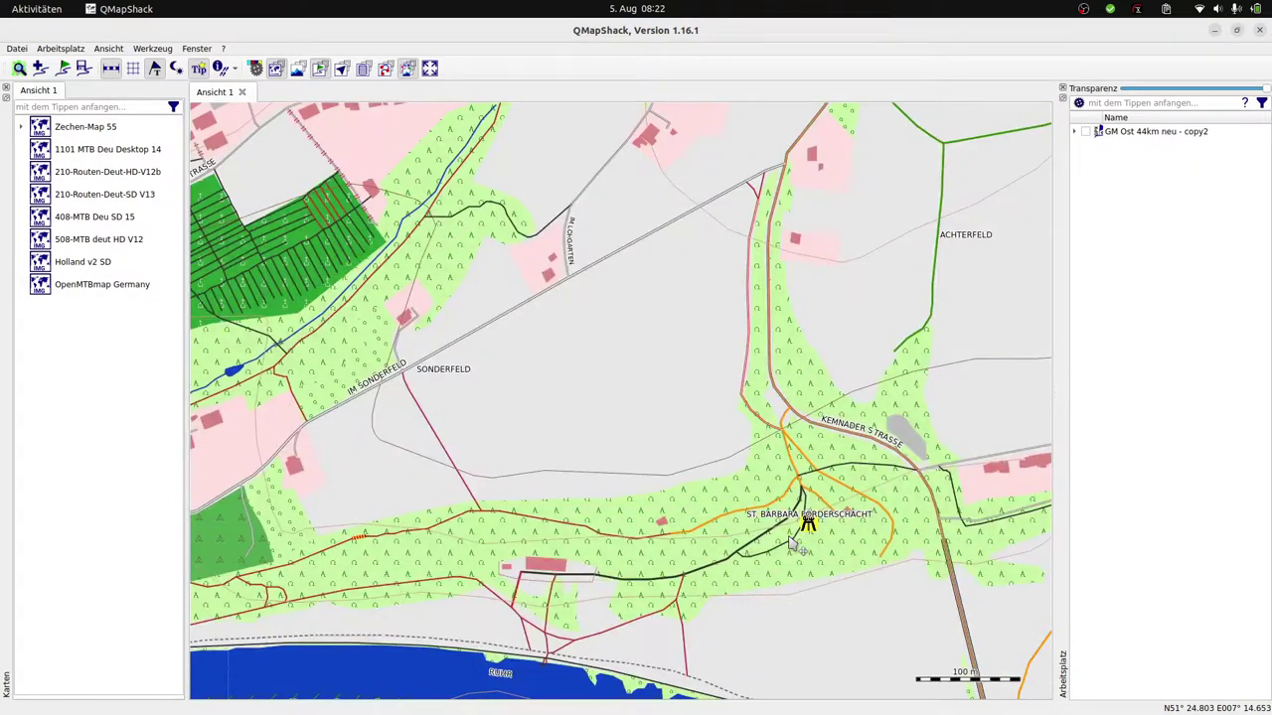
{"action": "scroll", "coordinate": [815, 537], "scroll_direction": "down", "scroll_amount": 2}
{"action": "scroll", "coordinate": [946, 502], "scroll_direction": "down", "scroll_amount": 2}
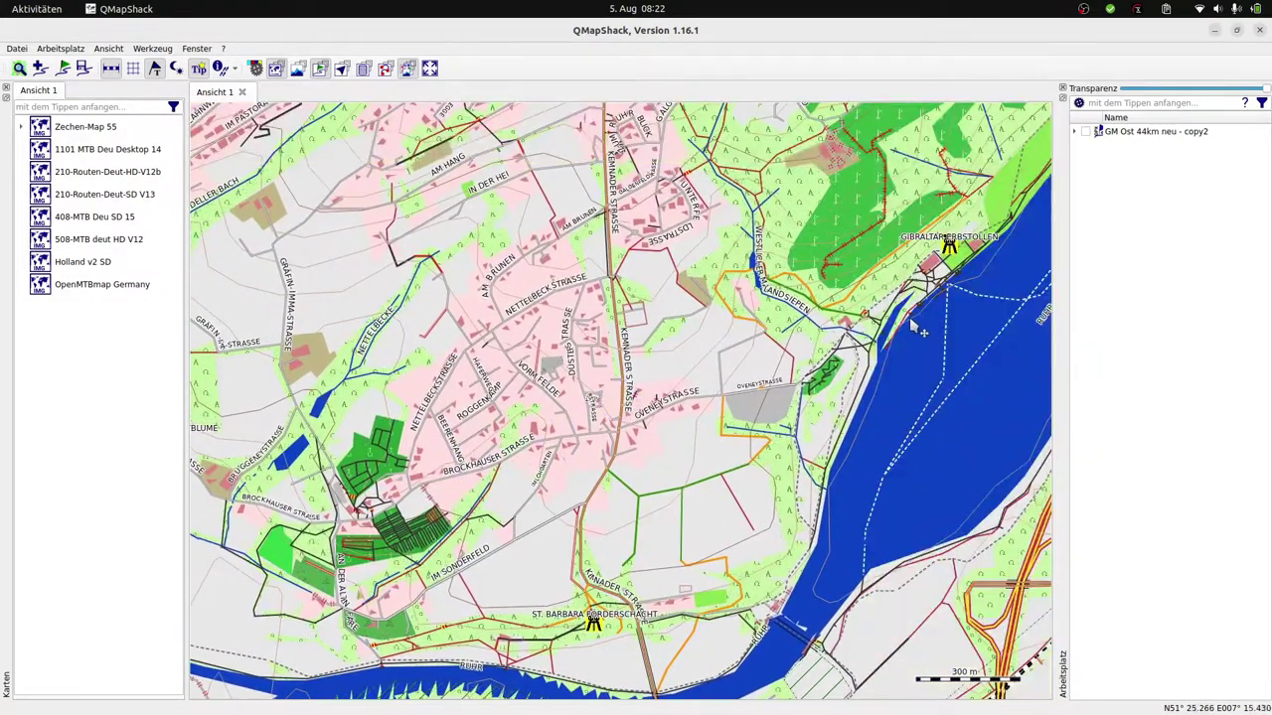
{"action": "scroll", "coordinate": [929, 453], "scroll_direction": "up", "scroll_amount": 2}
{"action": "mouse_move", "coordinate": [812, 416]}
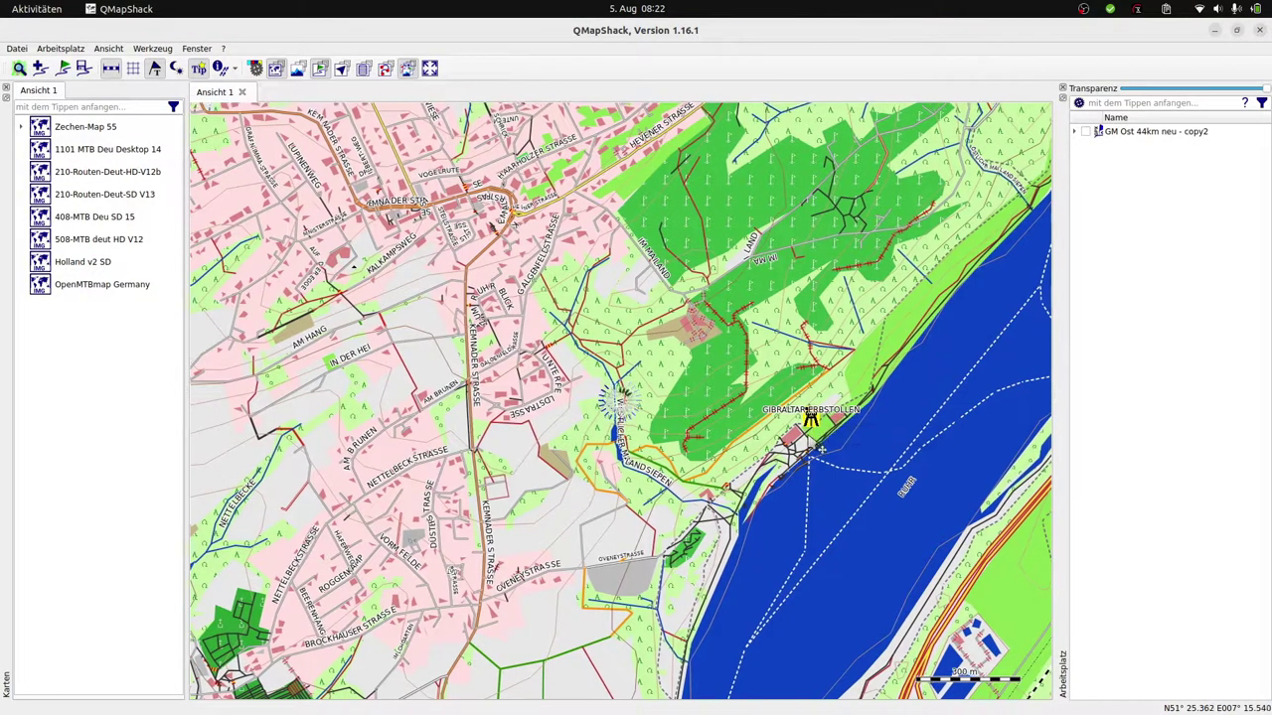
{"action": "left_click_drag", "start_coordinate": [827, 429], "coordinate": [652, 410]}
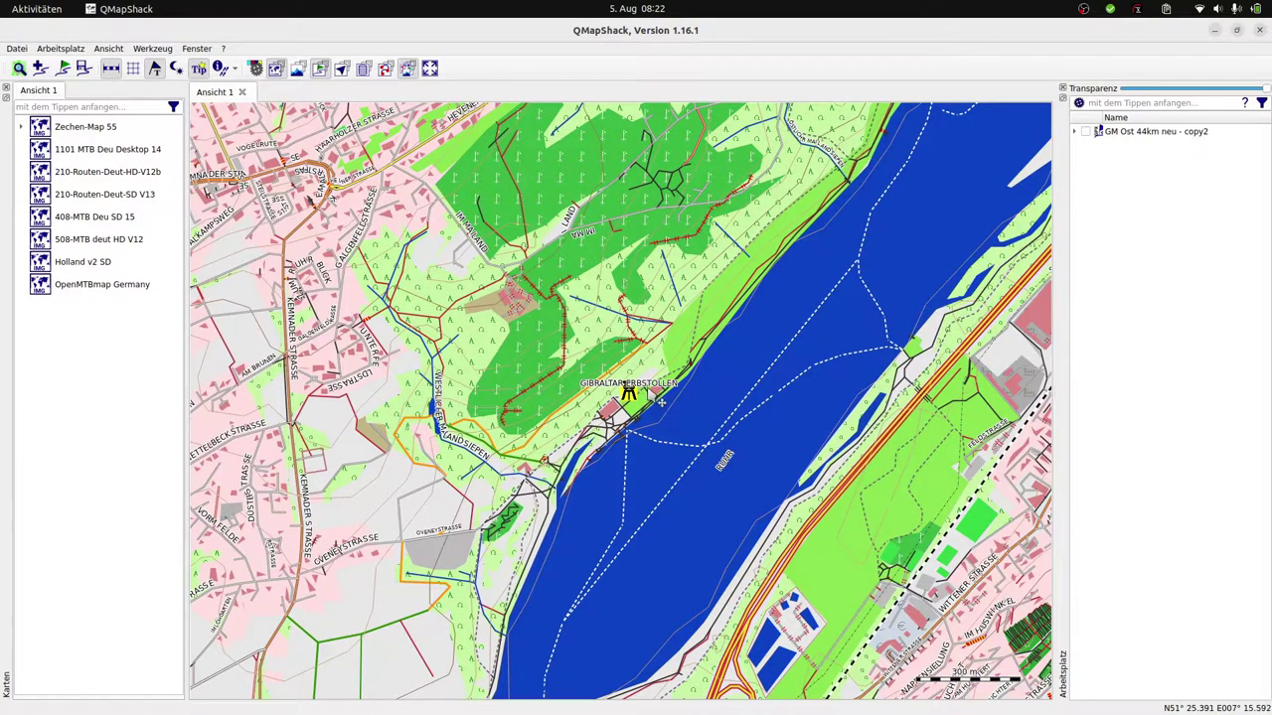